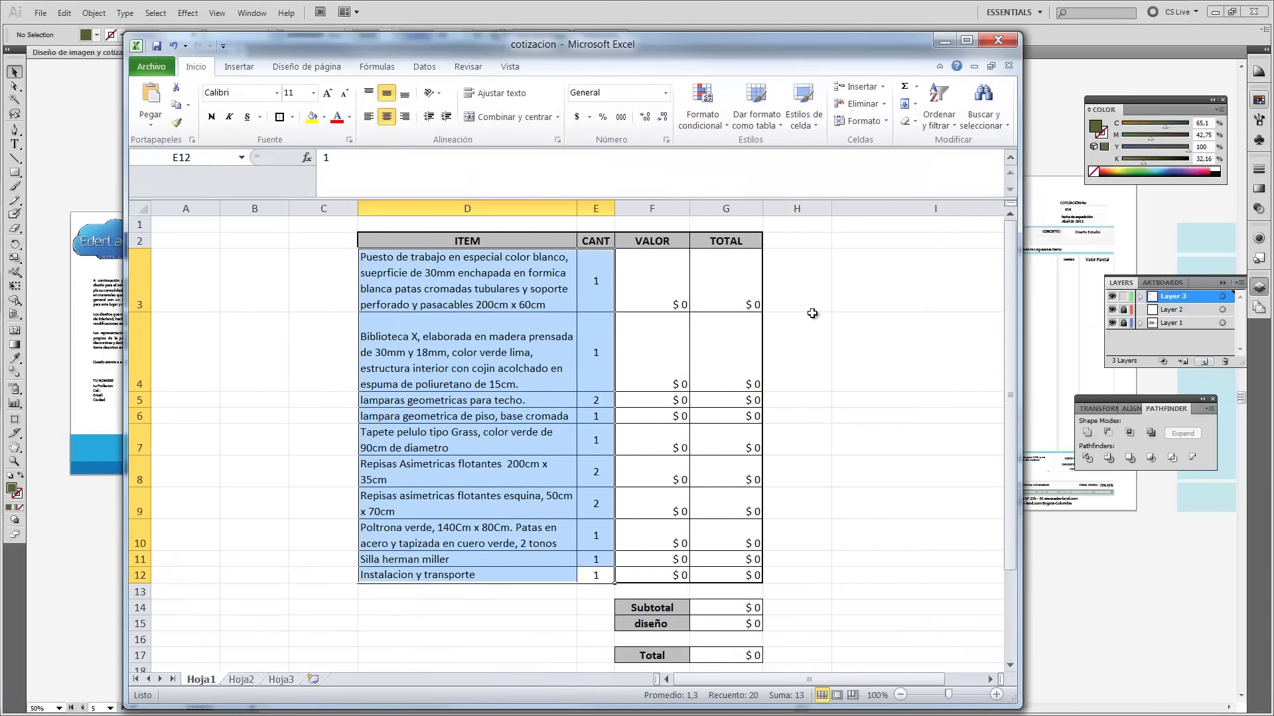
Select cell D3 in the cotizacion workbook and raise the Excel window to show the full quotation table.
left_click(836, 317)
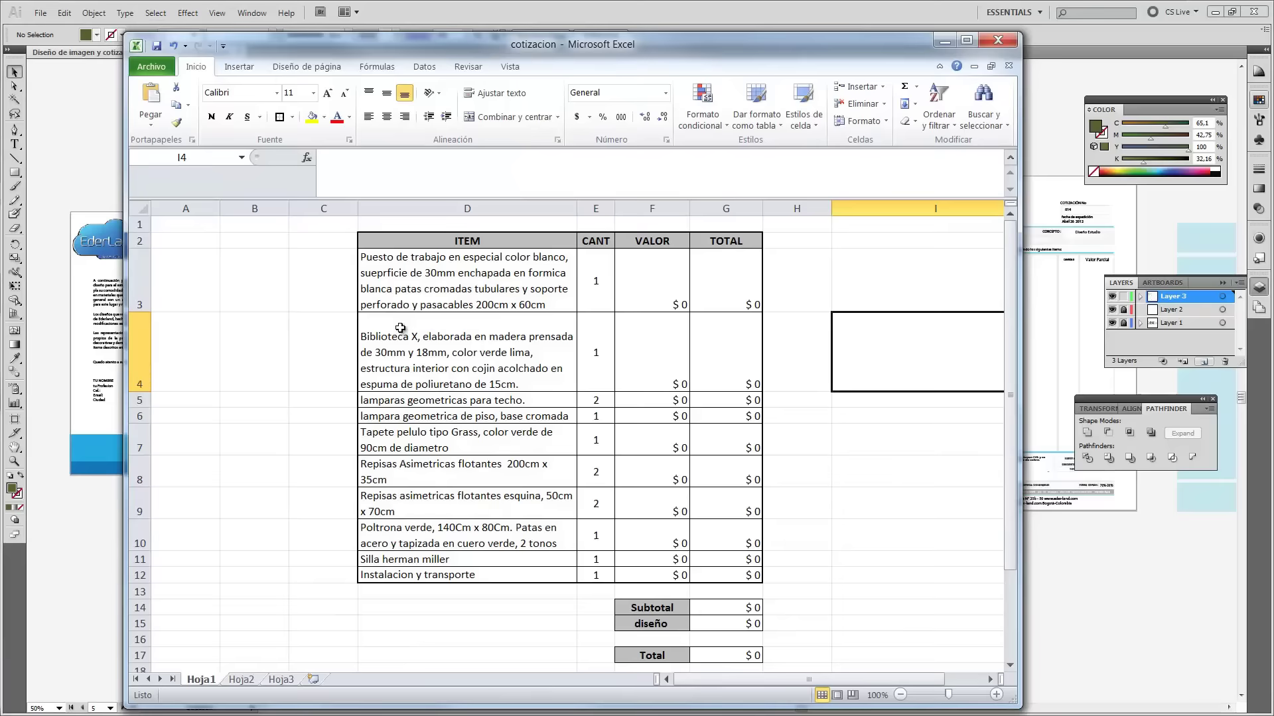
left_click(418, 275)
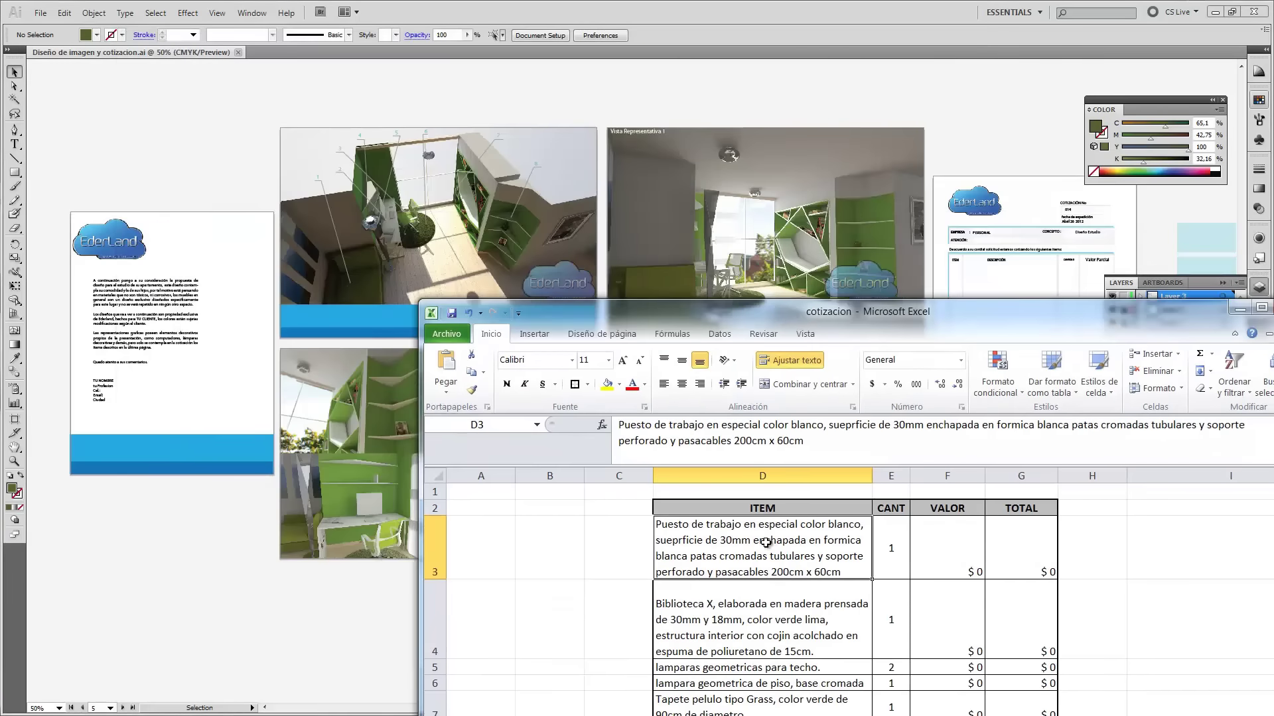
left_click_drag(702, 323, 526, 45)
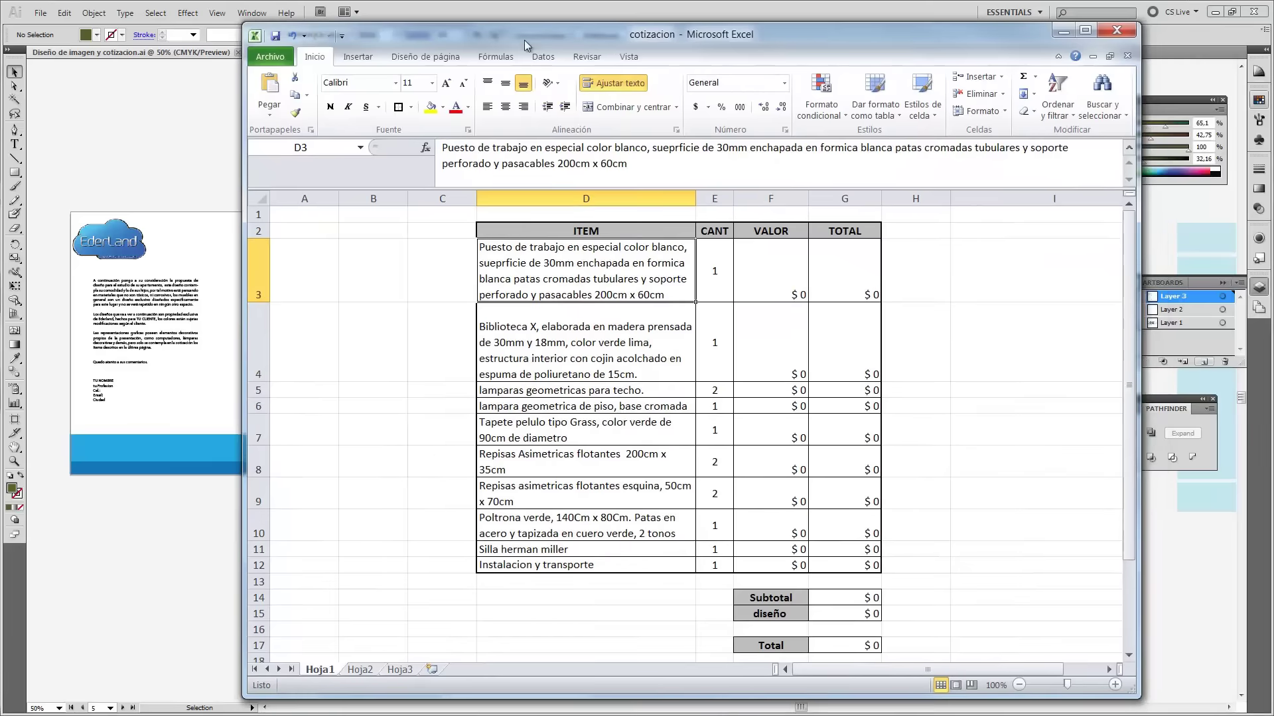
left_click(508, 320)
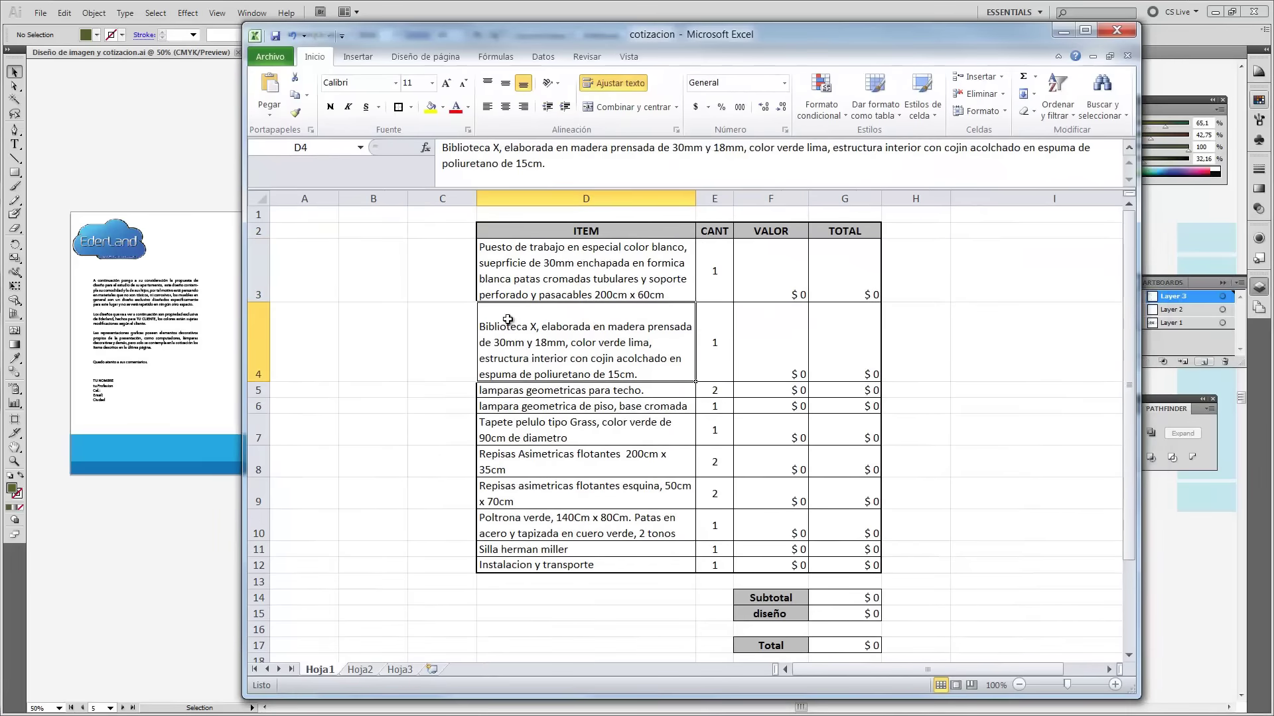
left_click(534, 393)
left_click(716, 388)
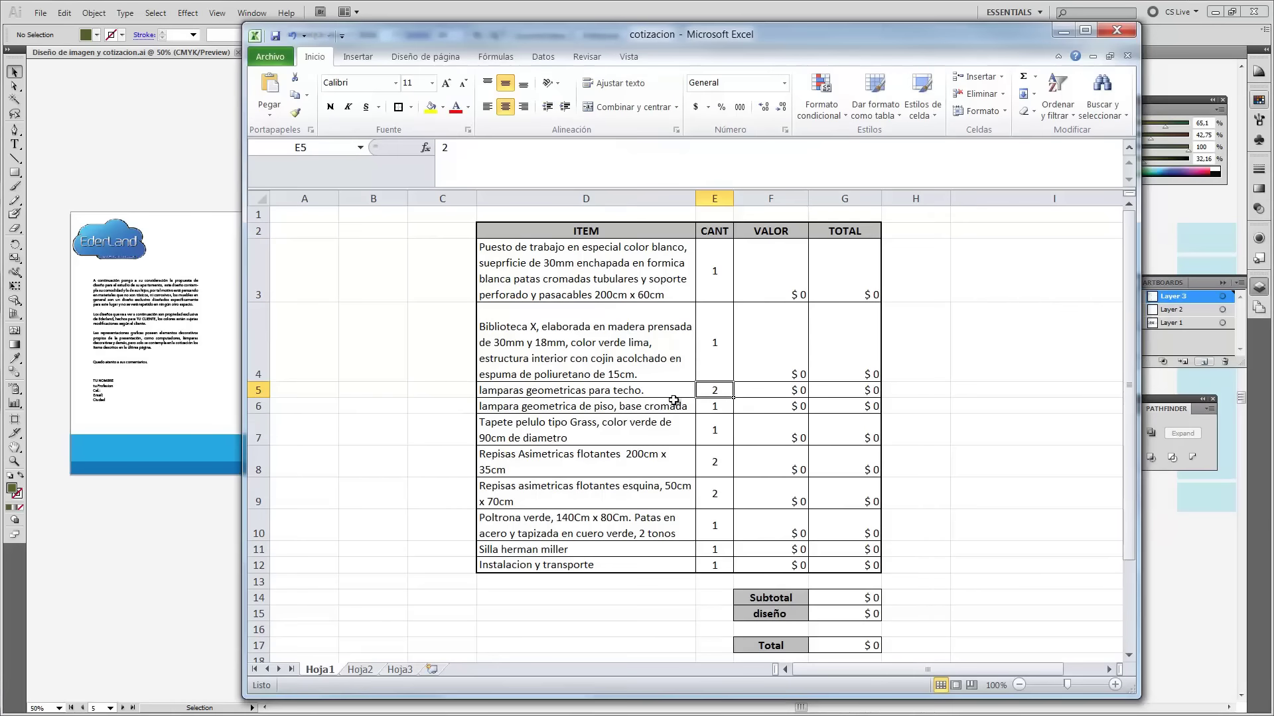
left_click(574, 406)
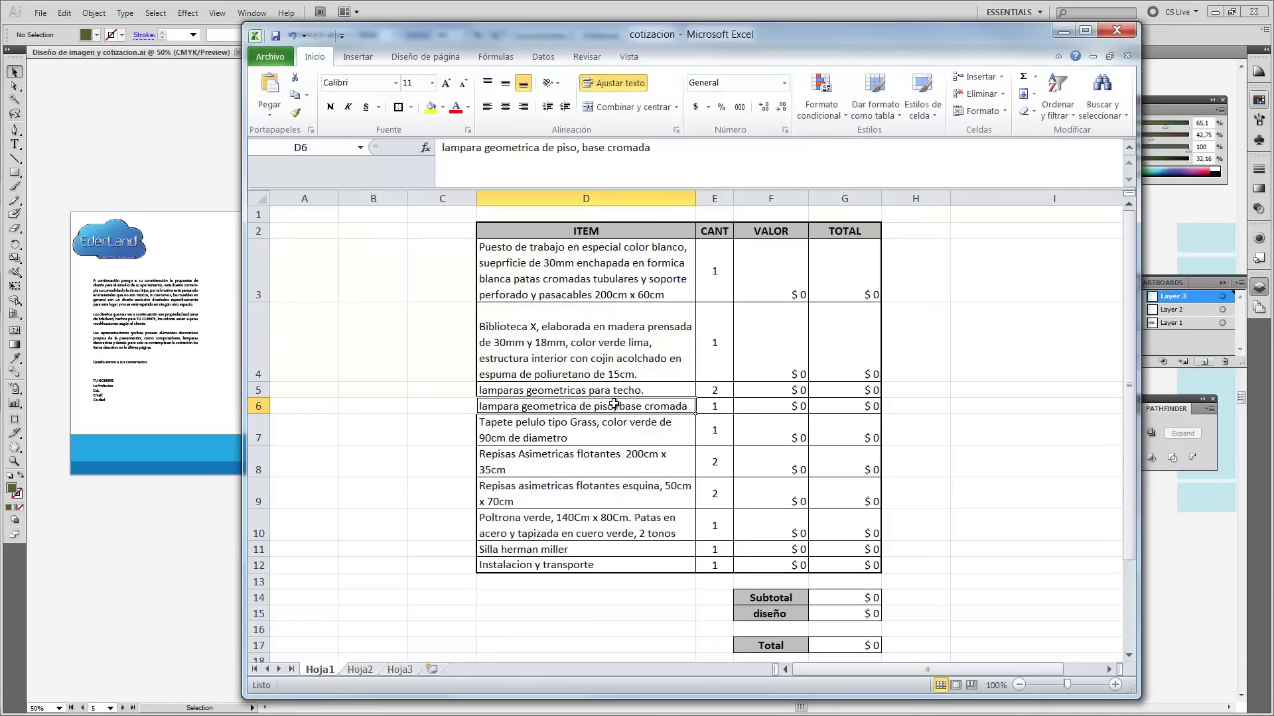
key("Down")
key("Down")
key("Down")
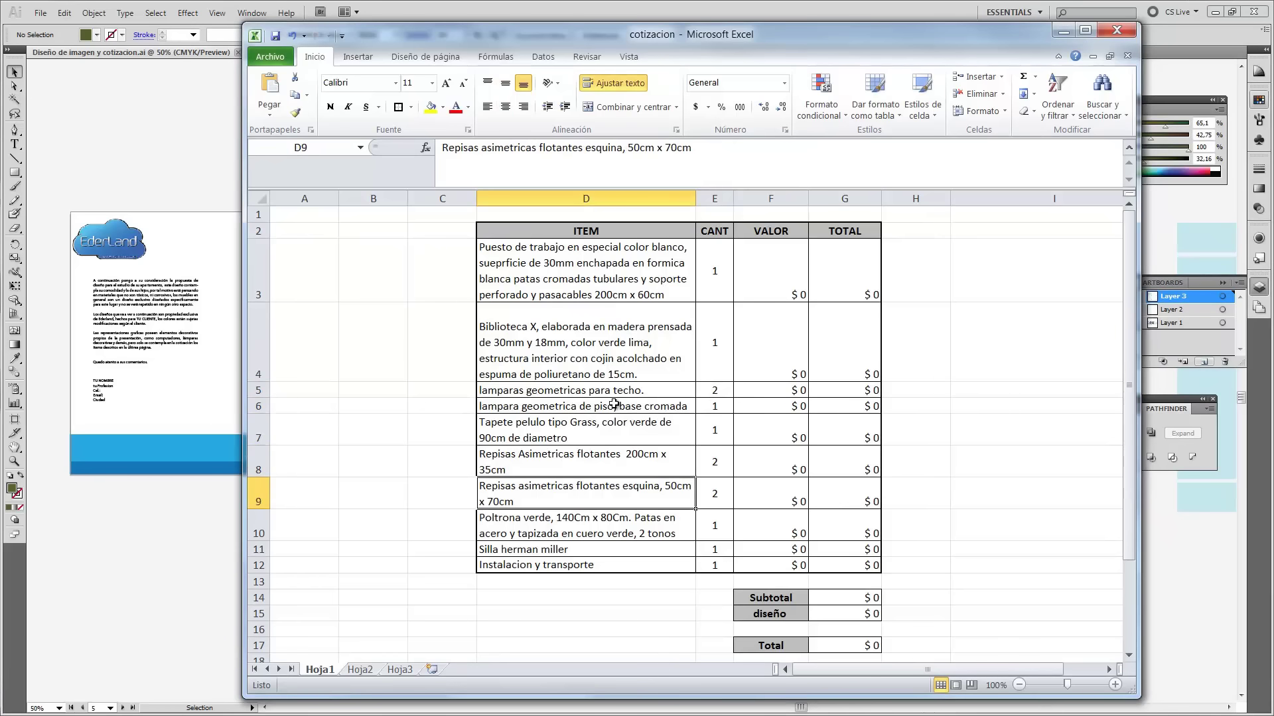
key("Down")
key("Down")
key("Down")
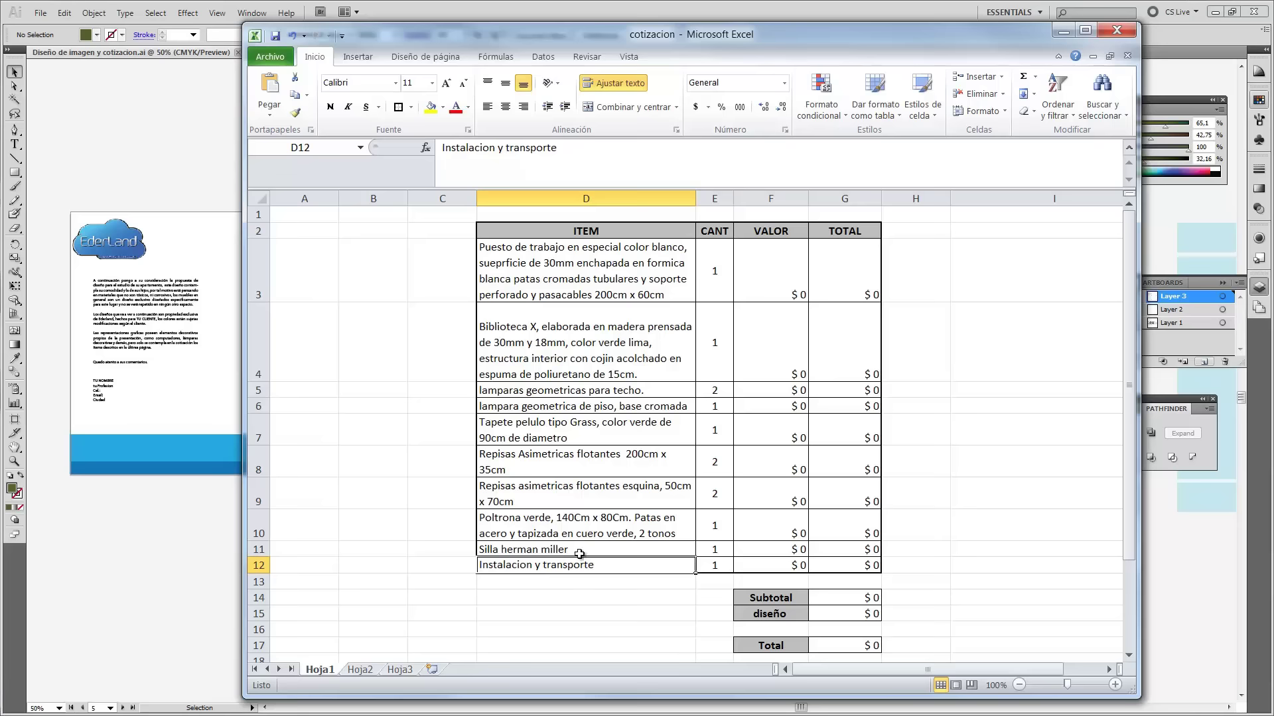
scroll(579, 554, "down", 1)
left_click(846, 501)
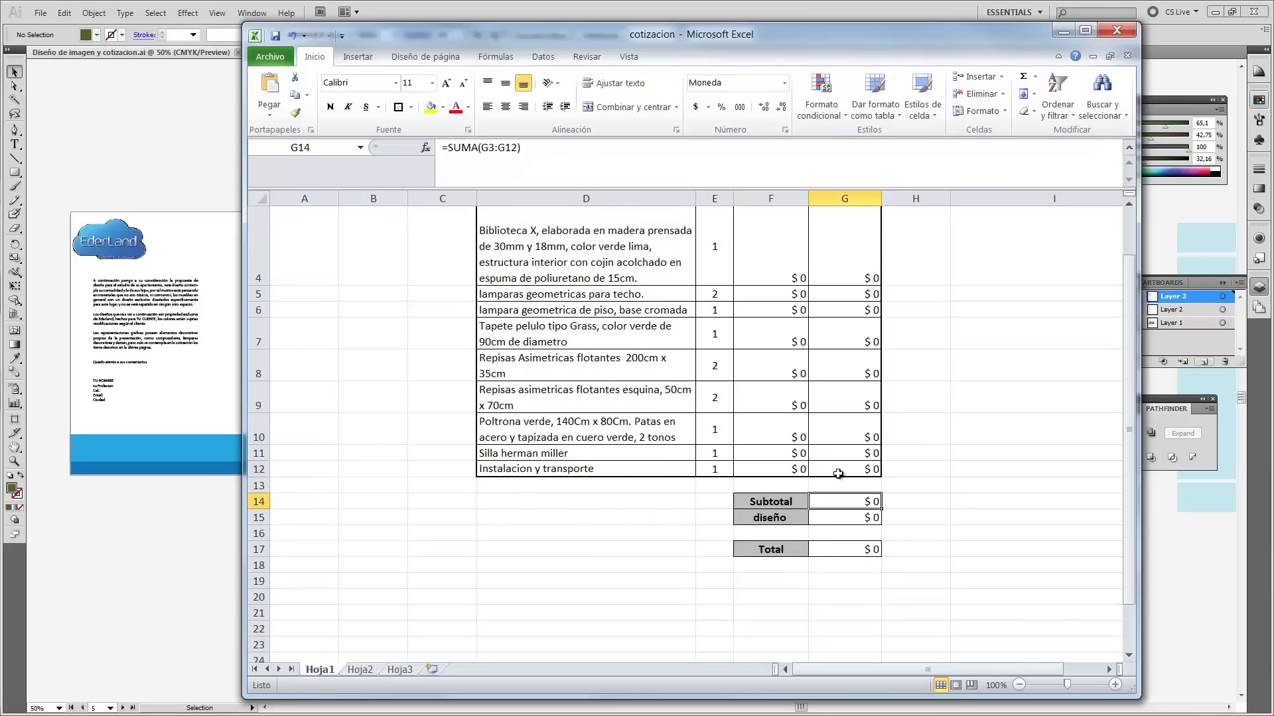
key("F2")
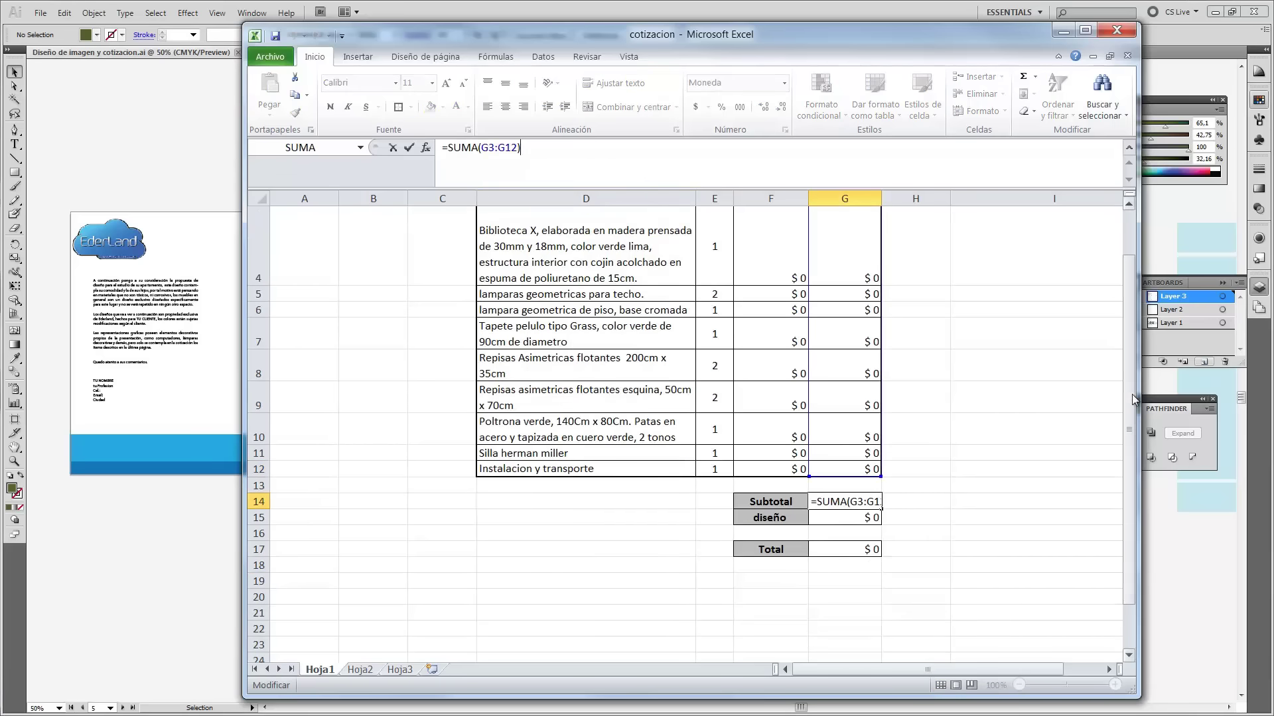
left_click_drag(1130, 284, 1130, 247)
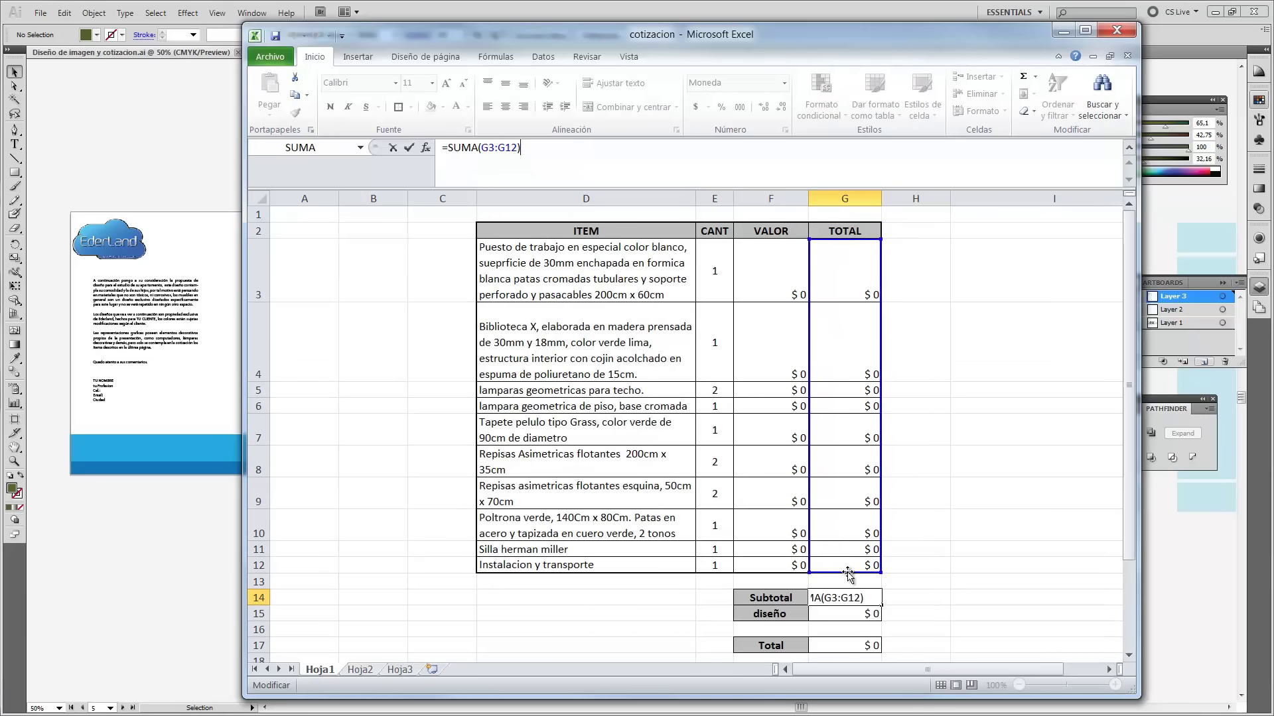
key("ctrl+Return")
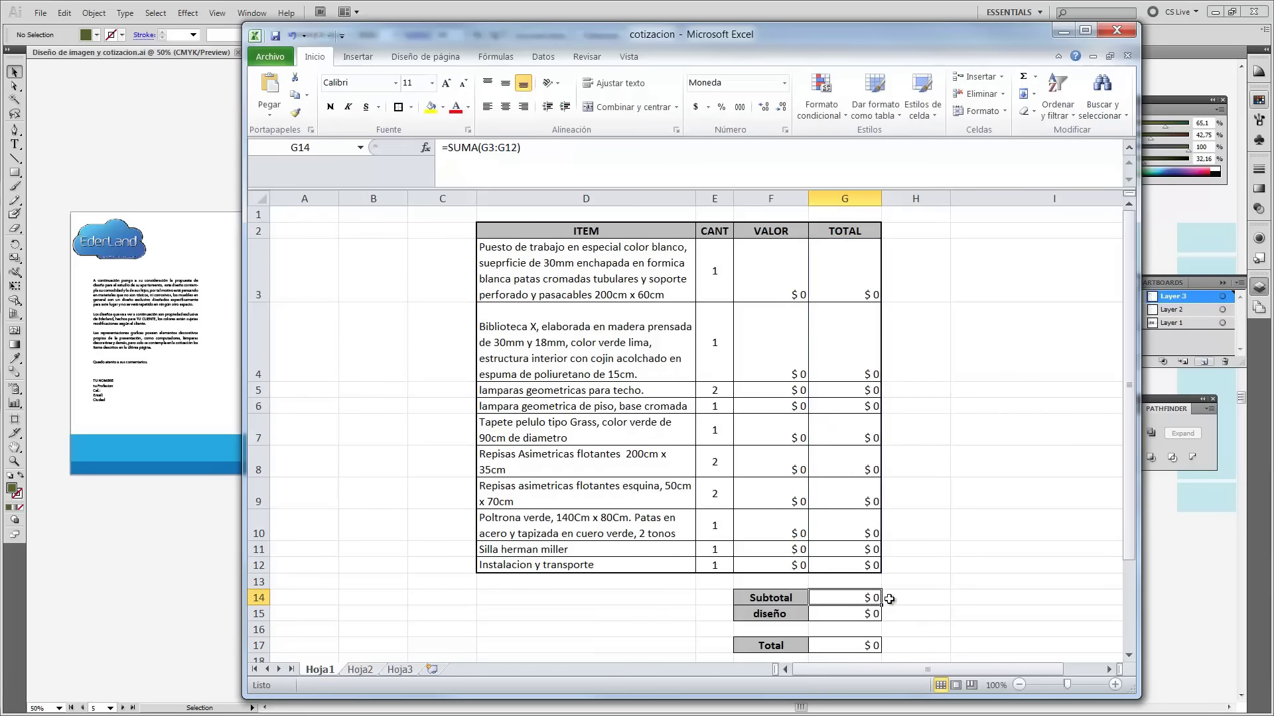
left_click(763, 254)
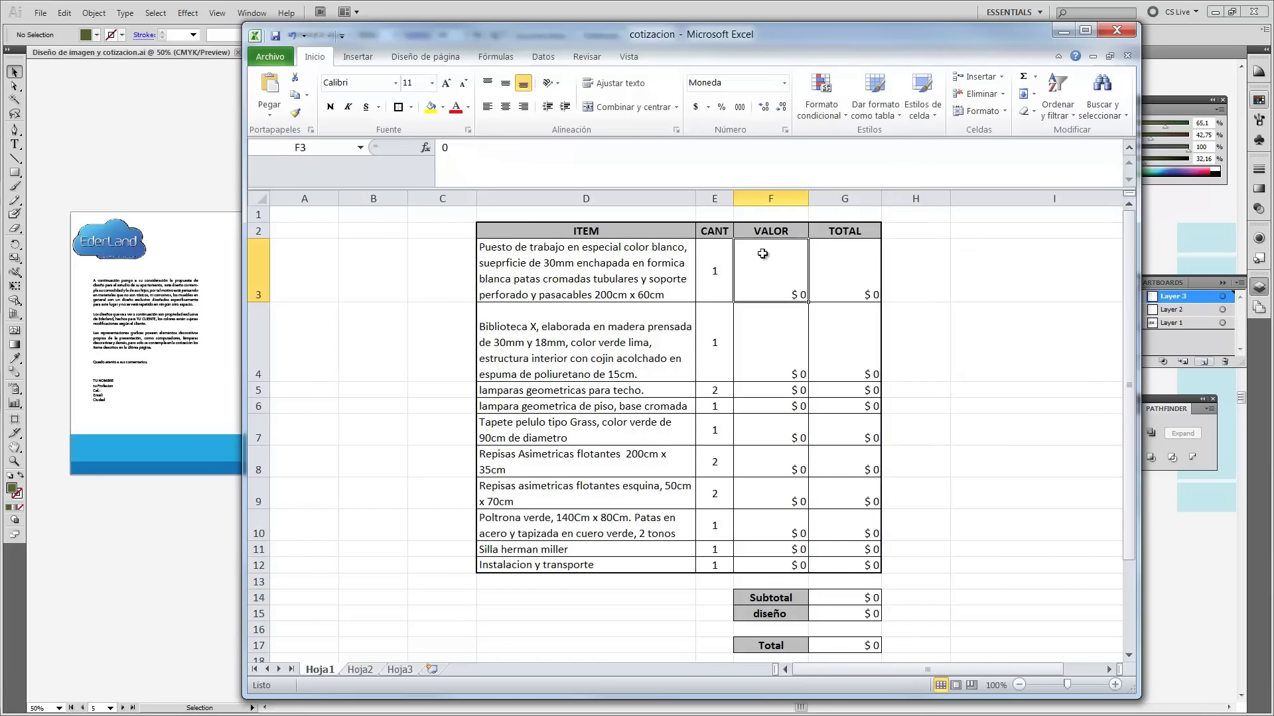
left_click(826, 257)
left_click(589, 162)
type("=F3*E3")
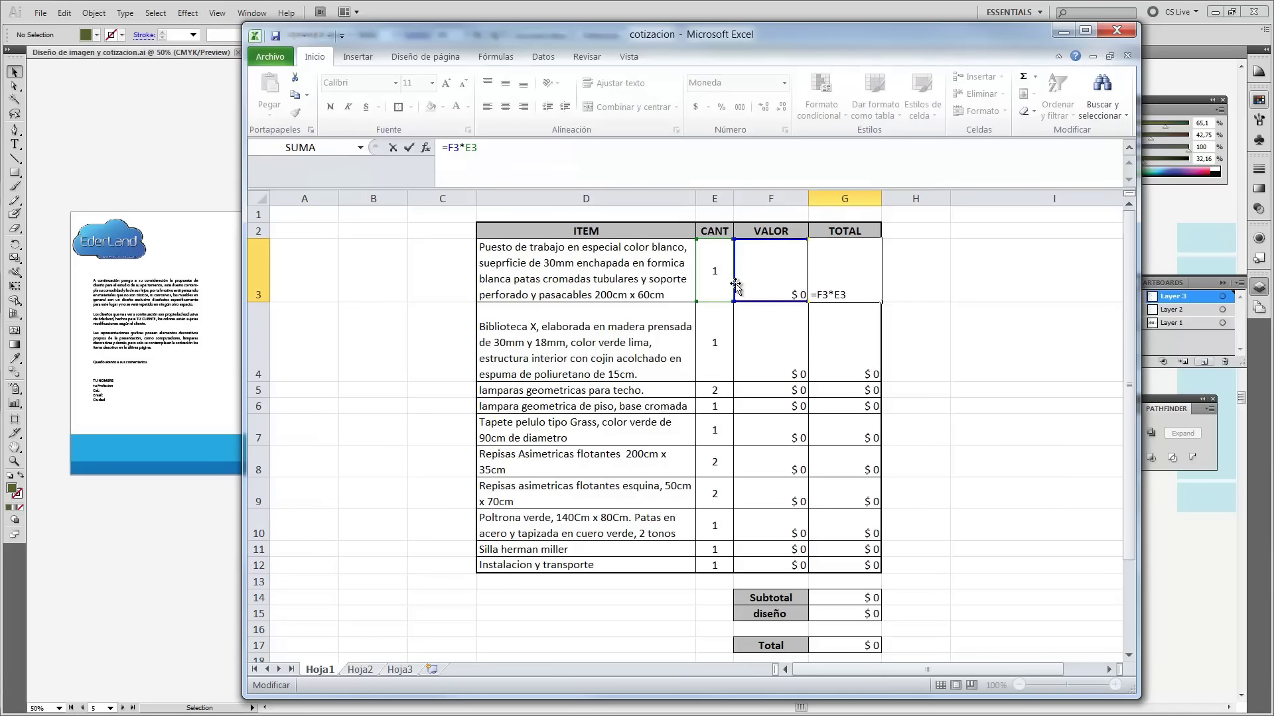
key("ctrl+Return")
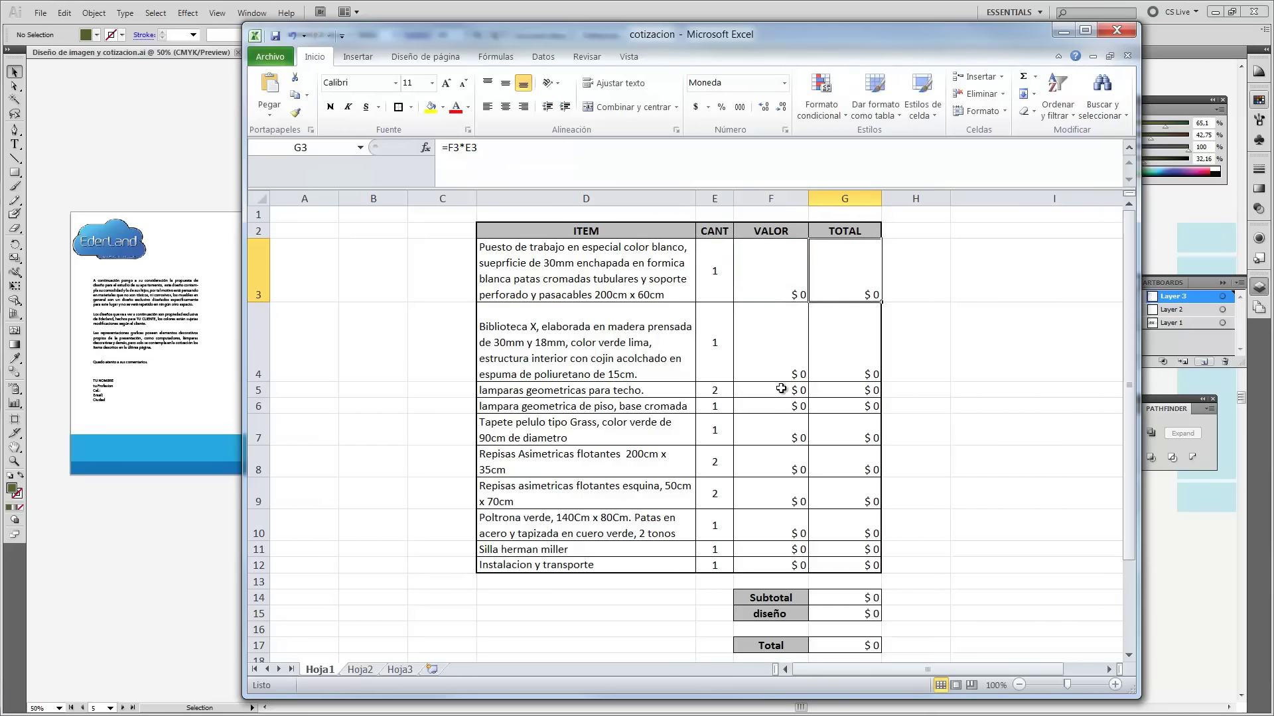
left_click(781, 389)
type("100")
key("Return")
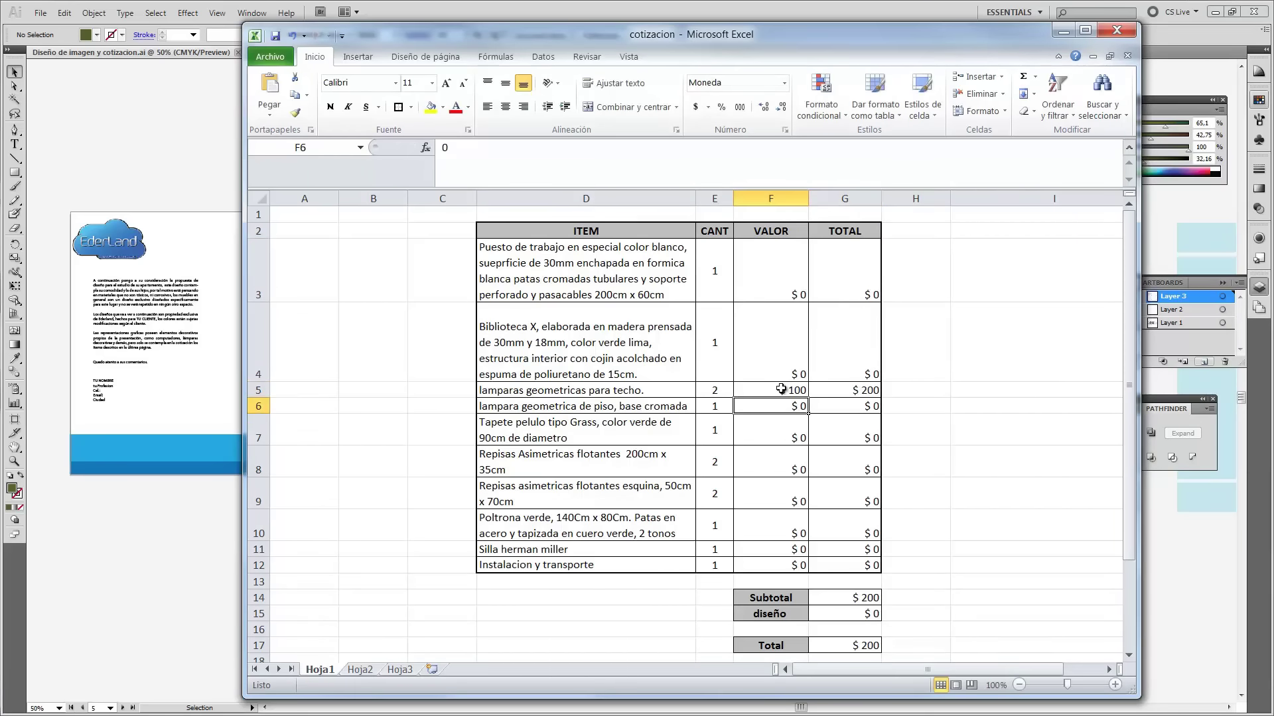
left_click(858, 390)
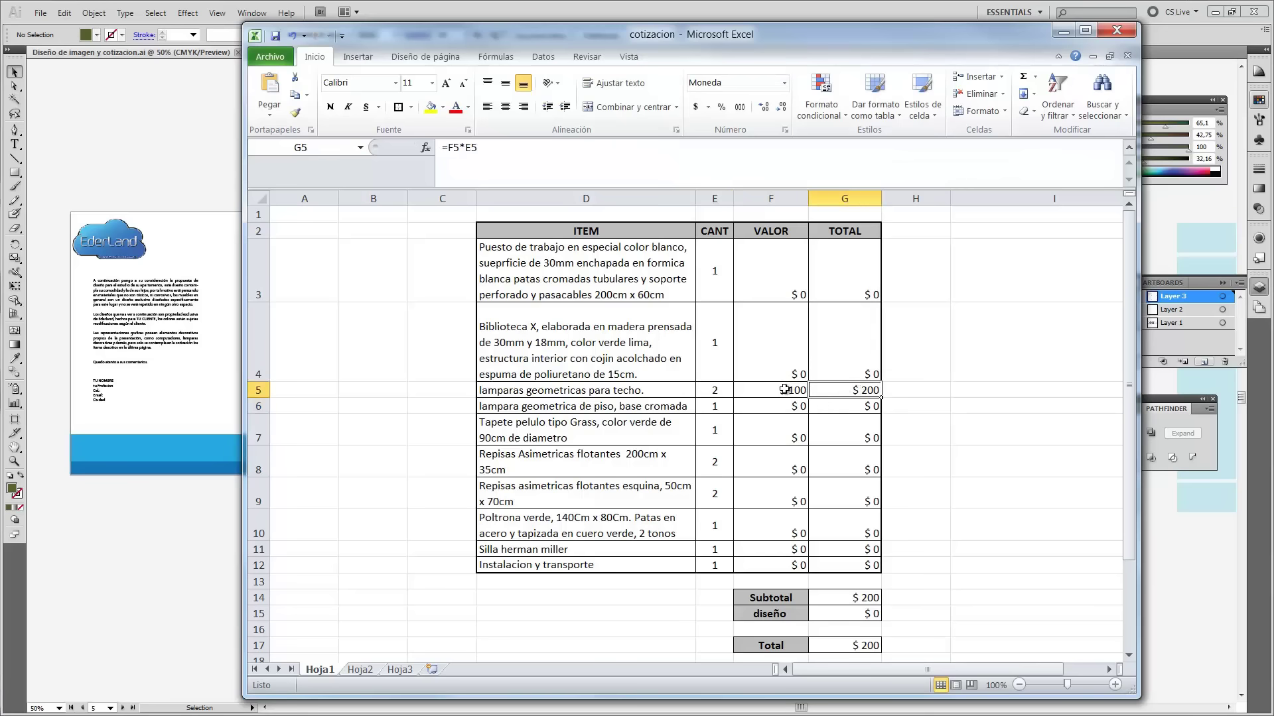
left_click(735, 390)
left_click(818, 390)
left_click(850, 597)
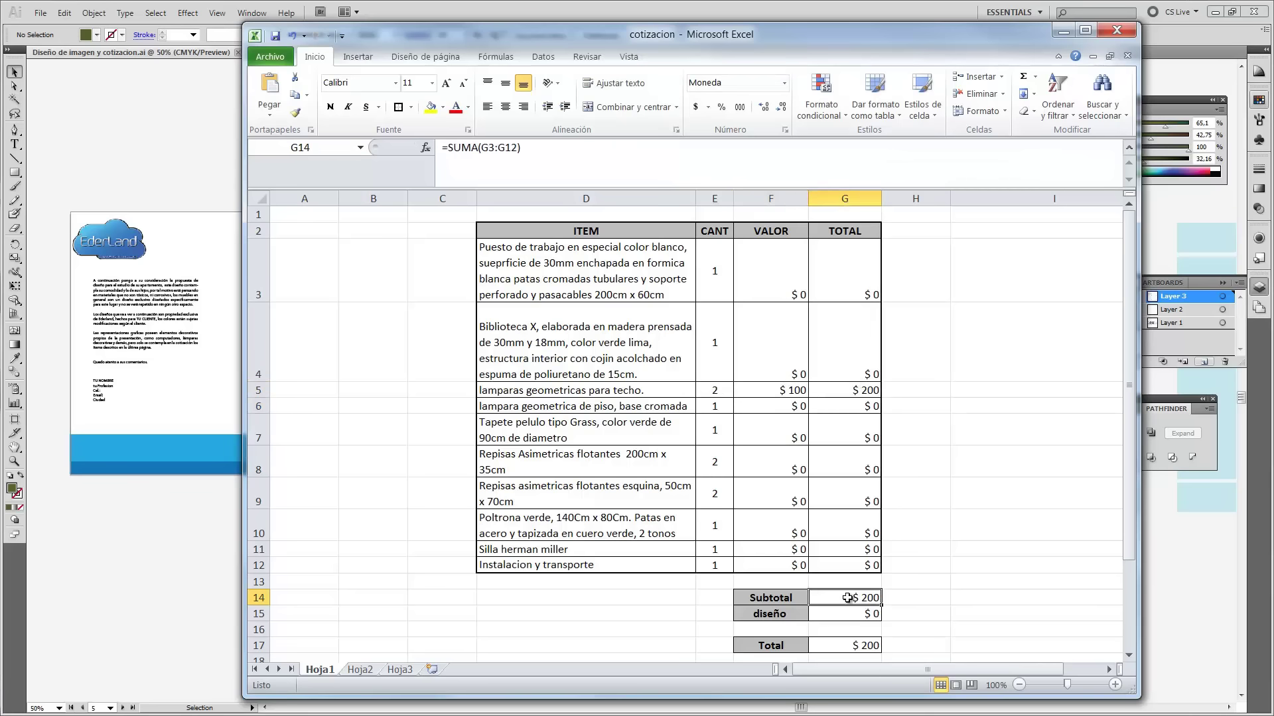
left_click(862, 645)
left_click(863, 615)
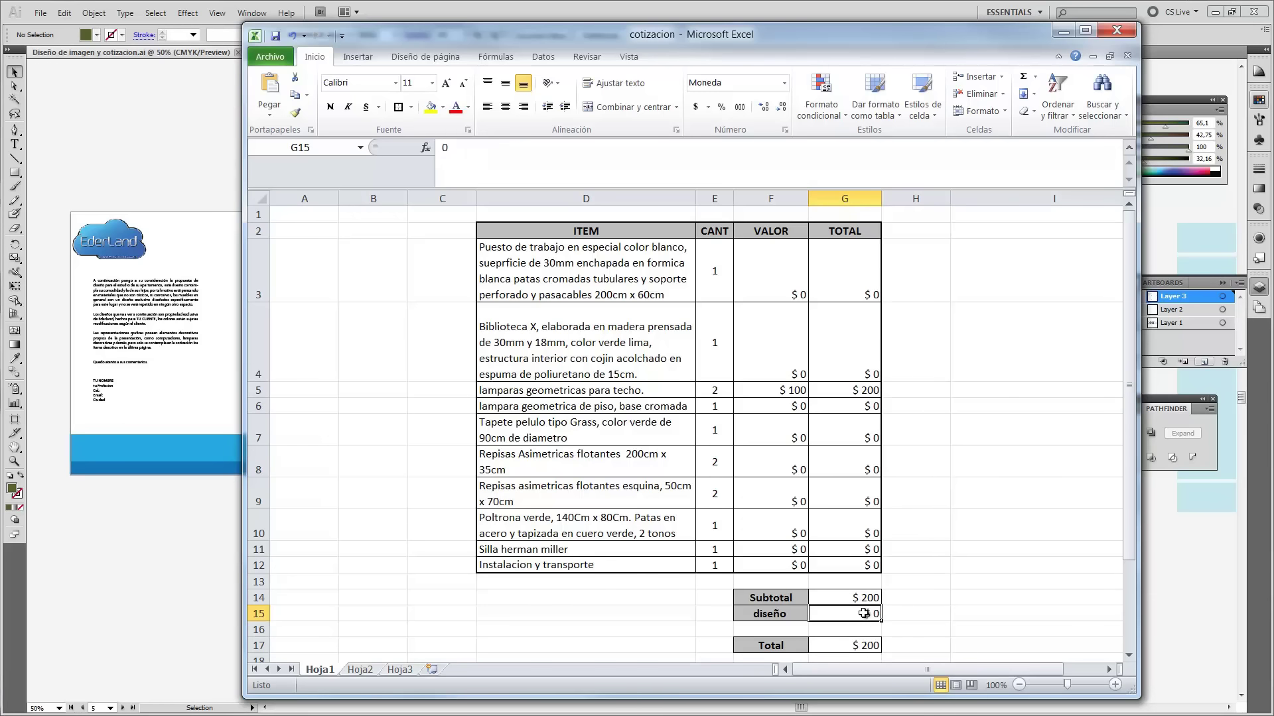
left_click(793, 393)
type("0")
key("Return")
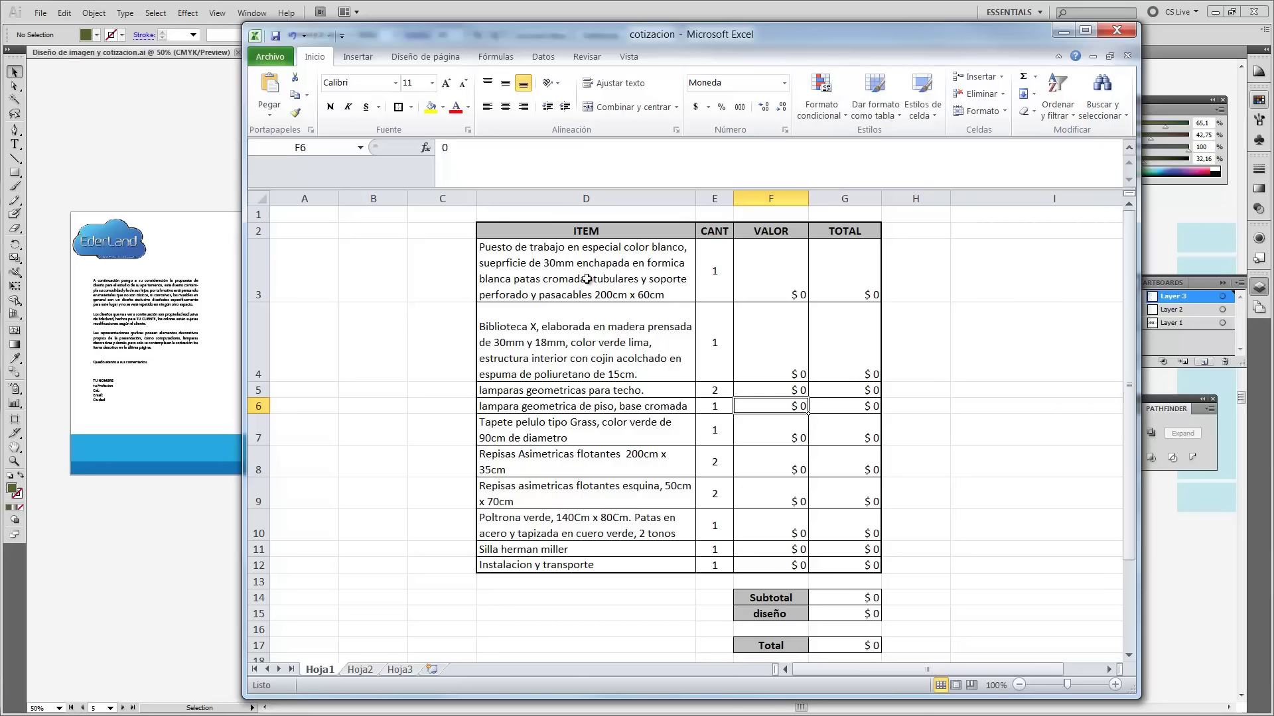
left_click(200, 142)
Zoom and pan across the room renders to read the third paragraph on the text page.
key("ctrl+plus")
key("ctrl+plus")
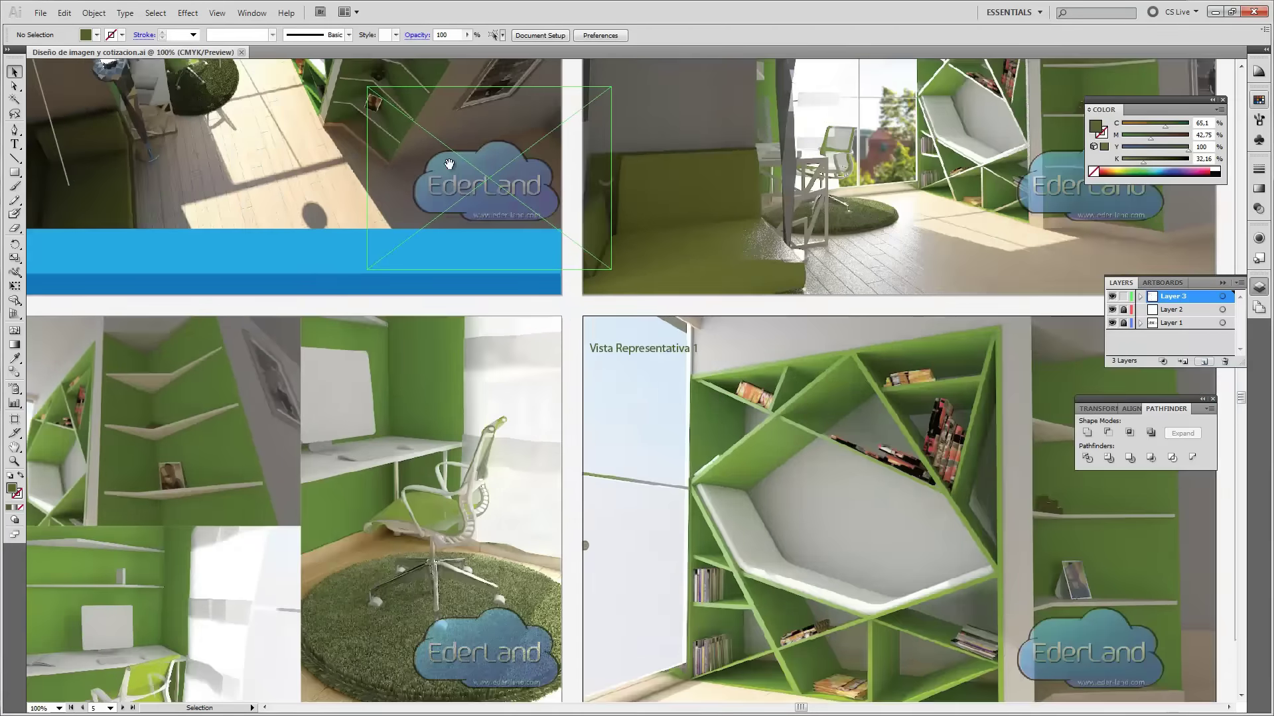
mouse_move(450, 169)
left_mouse_down()
mouse_move(743, 466)
mouse_move(766, 445)
left_mouse_up()
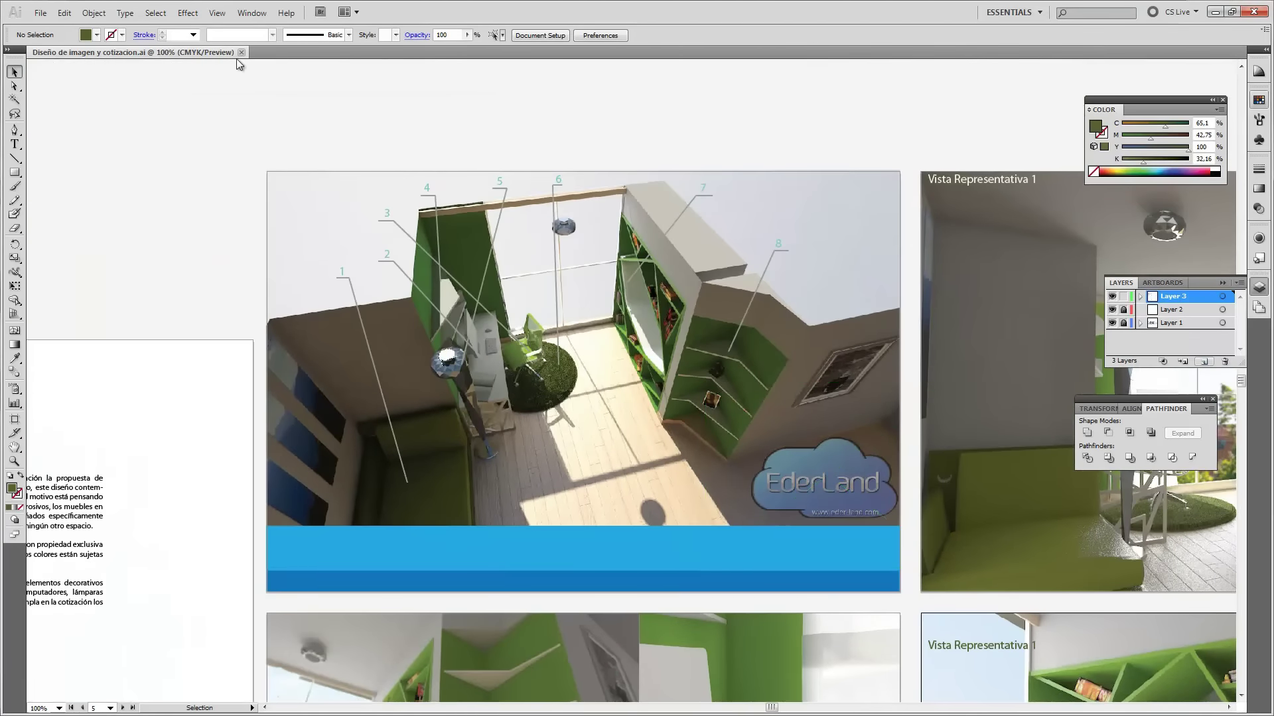
left_click(14, 461)
left_click_drag(268, 154, 928, 609)
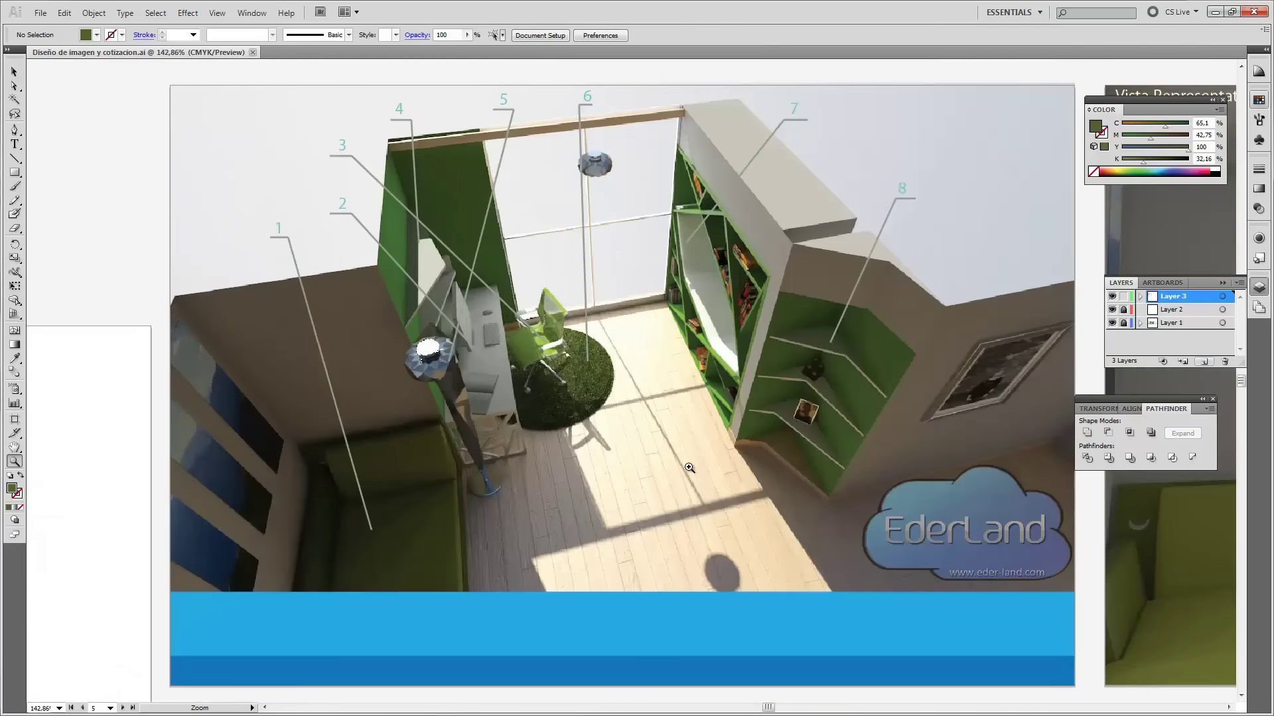
left_click_drag(401, 447, 971, 223)
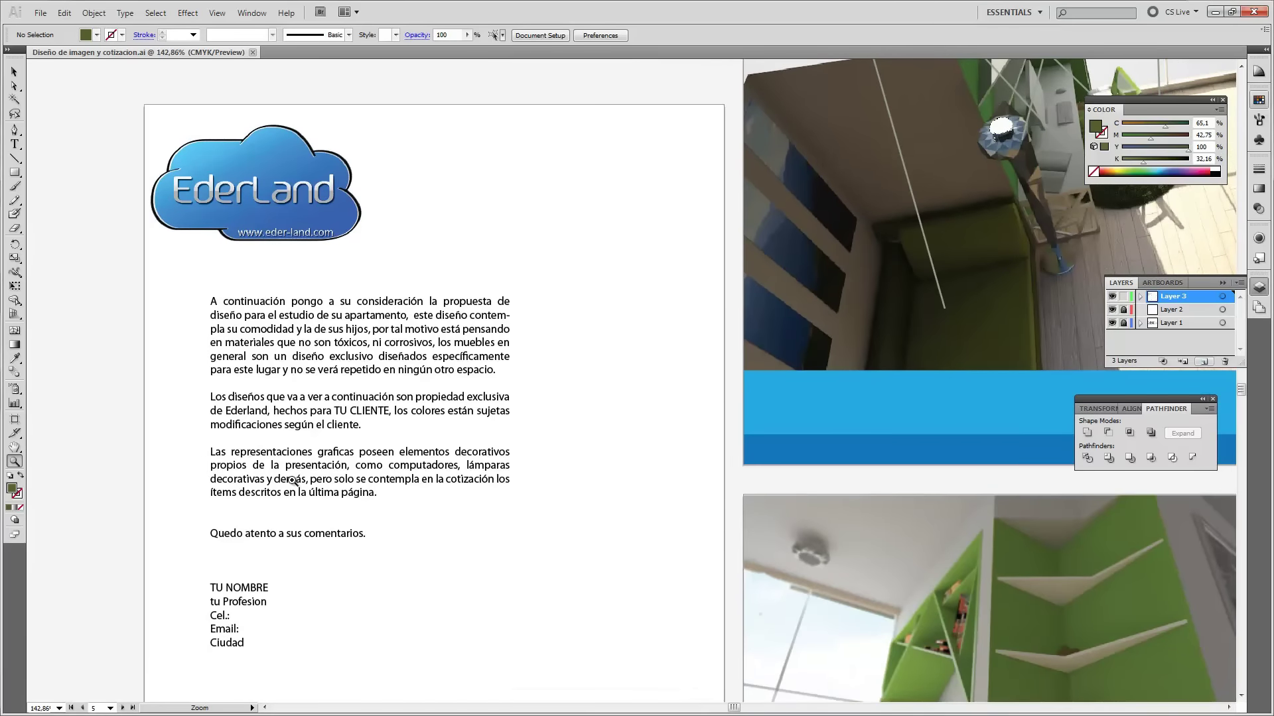
left_click_drag(207, 438, 544, 515)
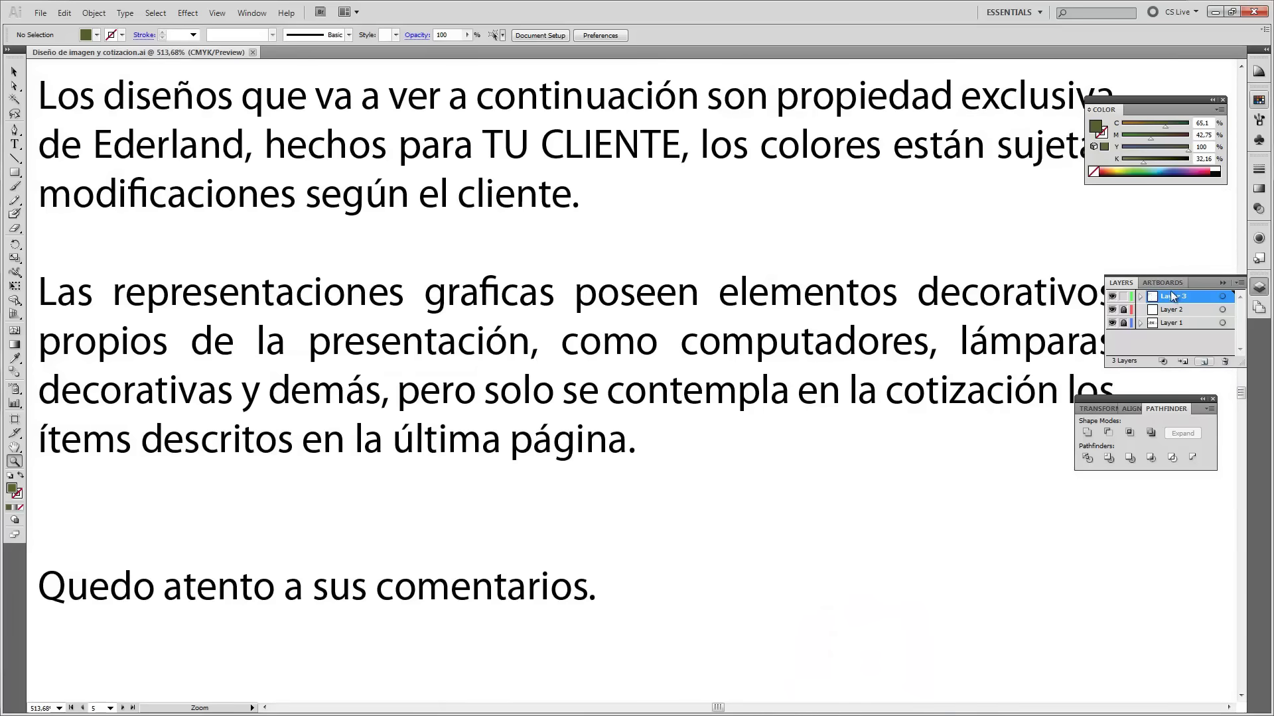
Collapse the Layers panel group and move it off the text.
left_click(1222, 283)
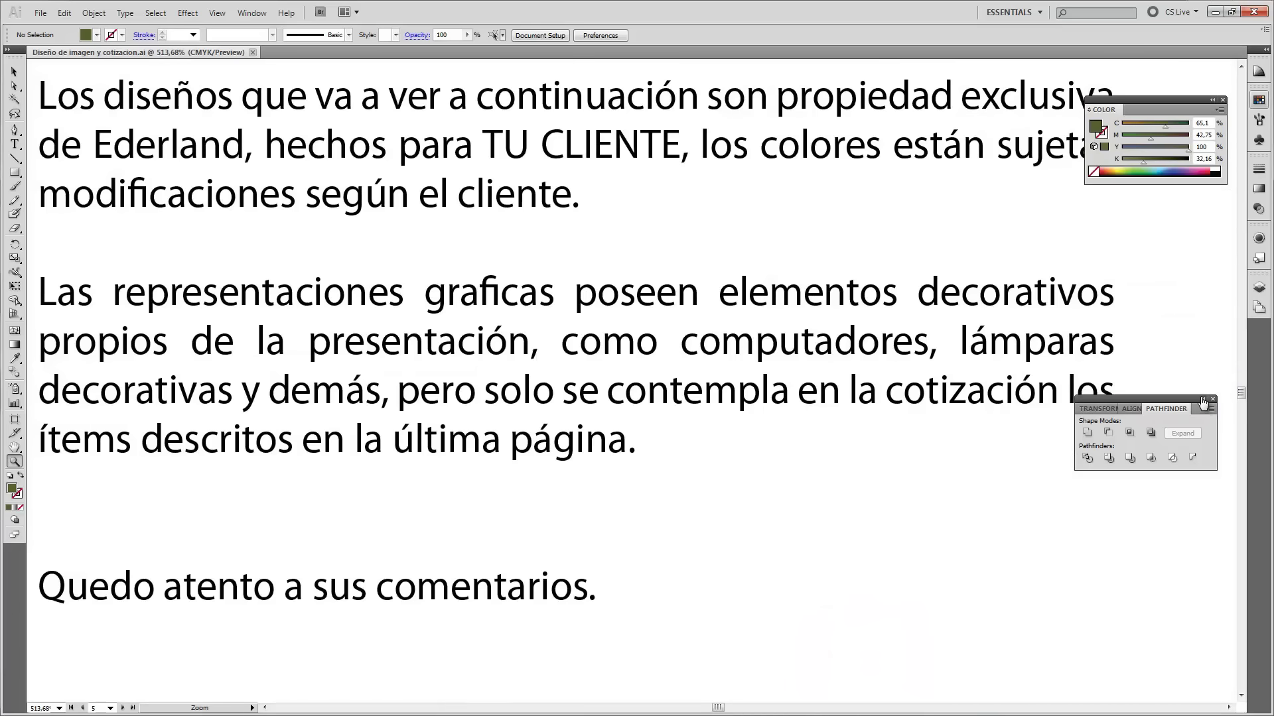
left_click(1202, 399)
left_click_drag(1115, 403, 1151, 445)
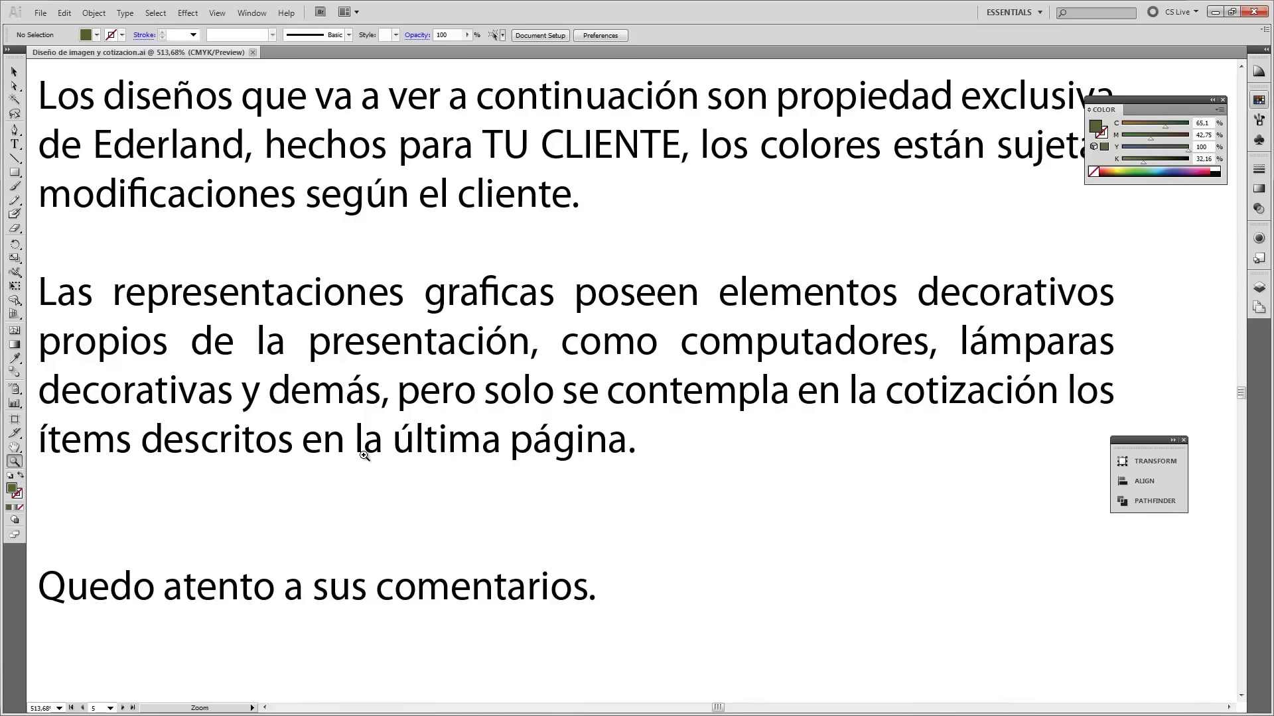
Zoom out to see the rendered views and quotation page, then switch to the cotizacion workbook.
key("ctrl+minus")
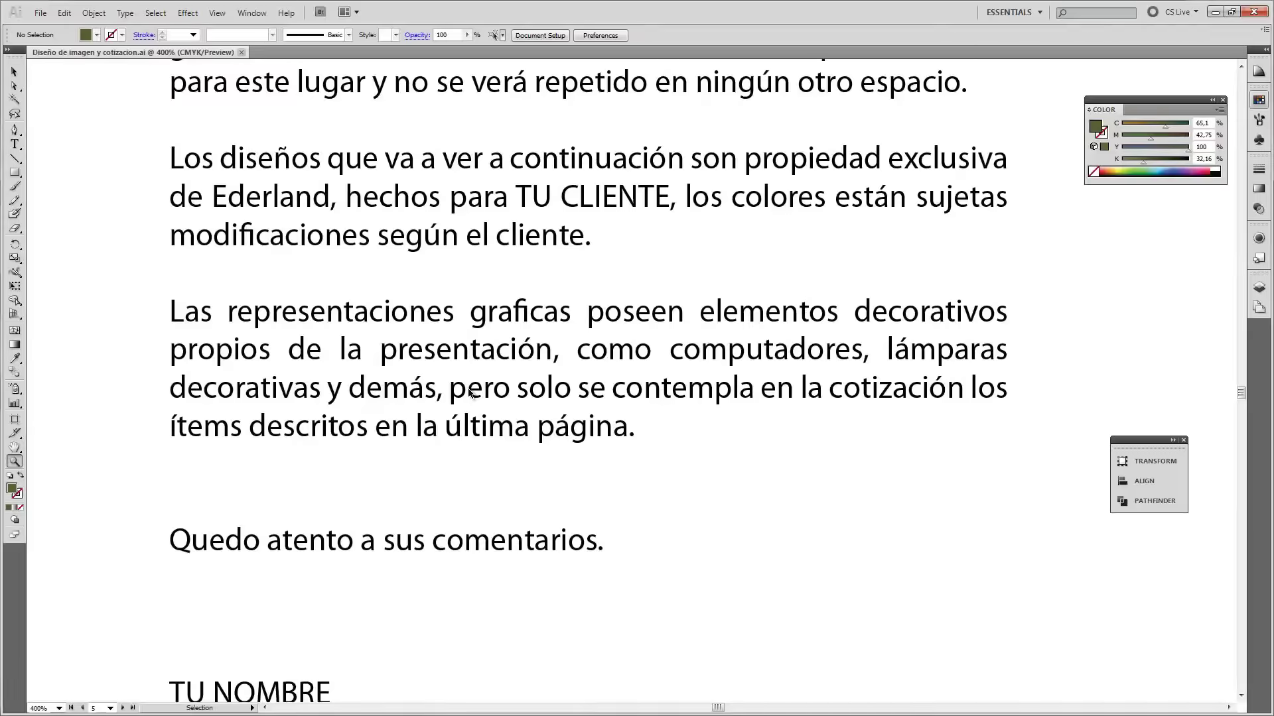
key("ctrl+minus")
key("ctrl+minus")
key("ctrl+minus")
key("ctrl+minus")
key("ctrl+minus")
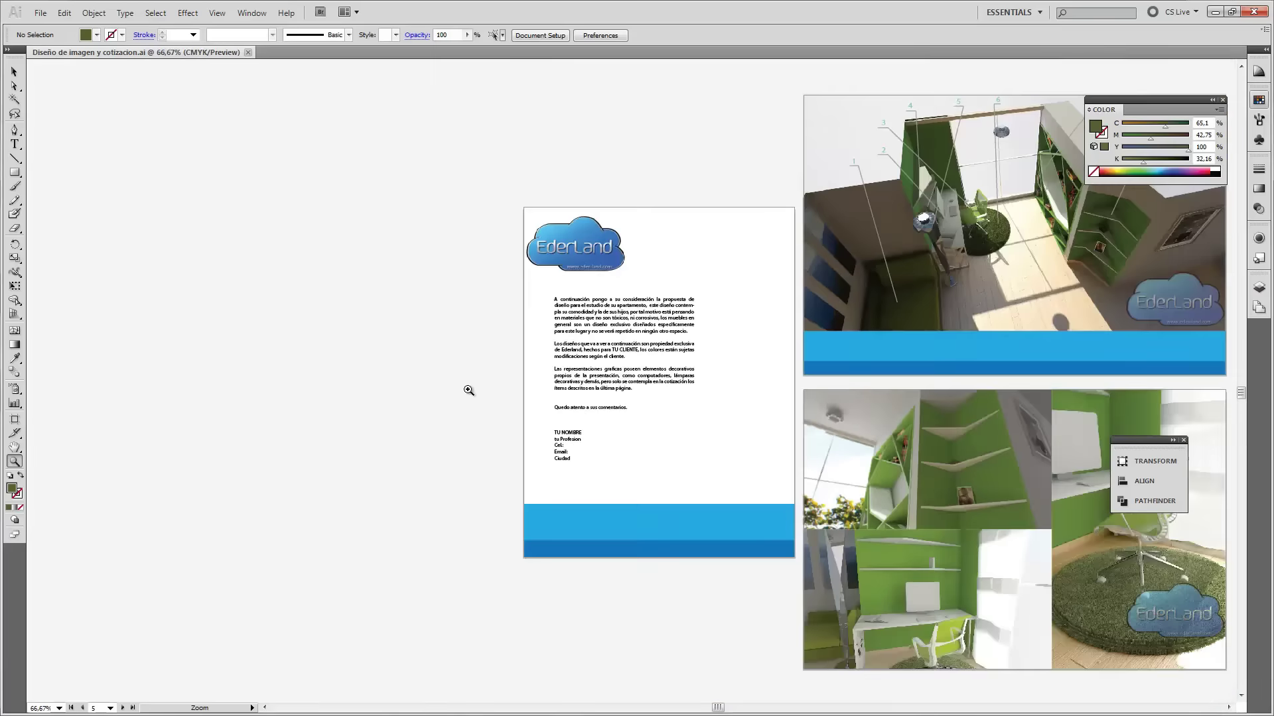
left_click_drag(944, 341, 546, 314)
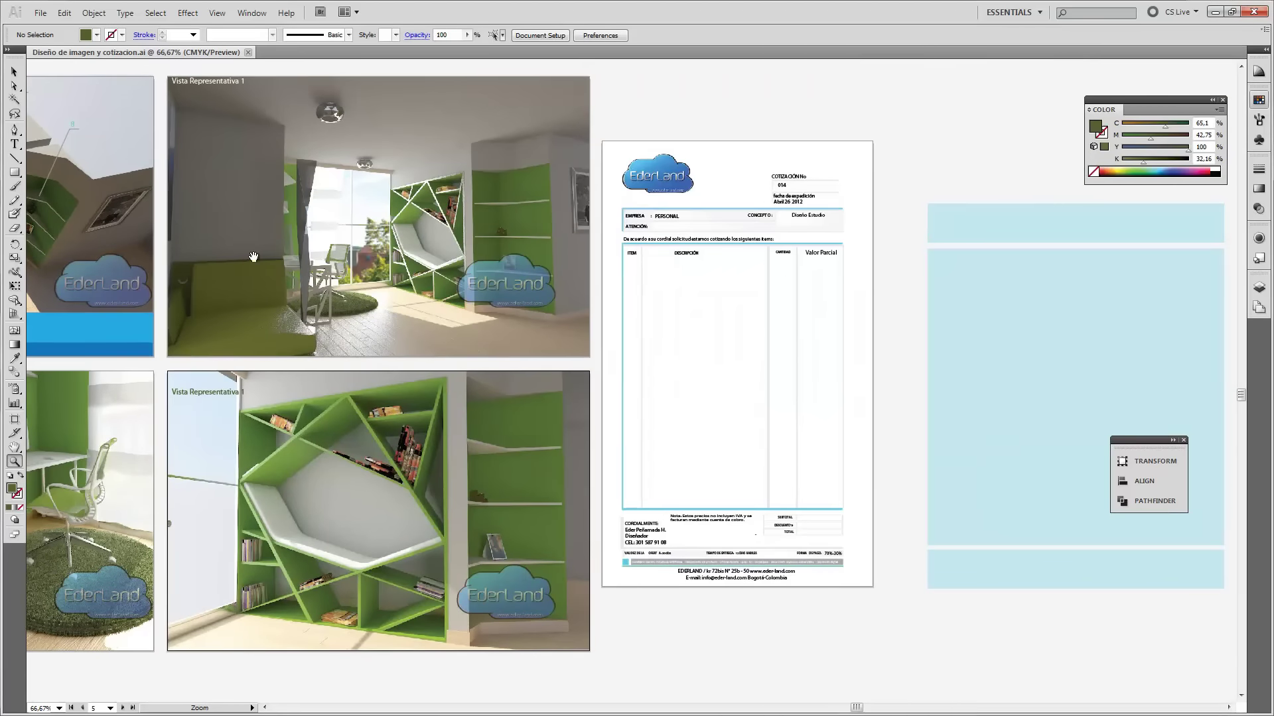
left_click_drag(252, 257, 584, 274)
left_click_drag(392, 172, 419, 207)
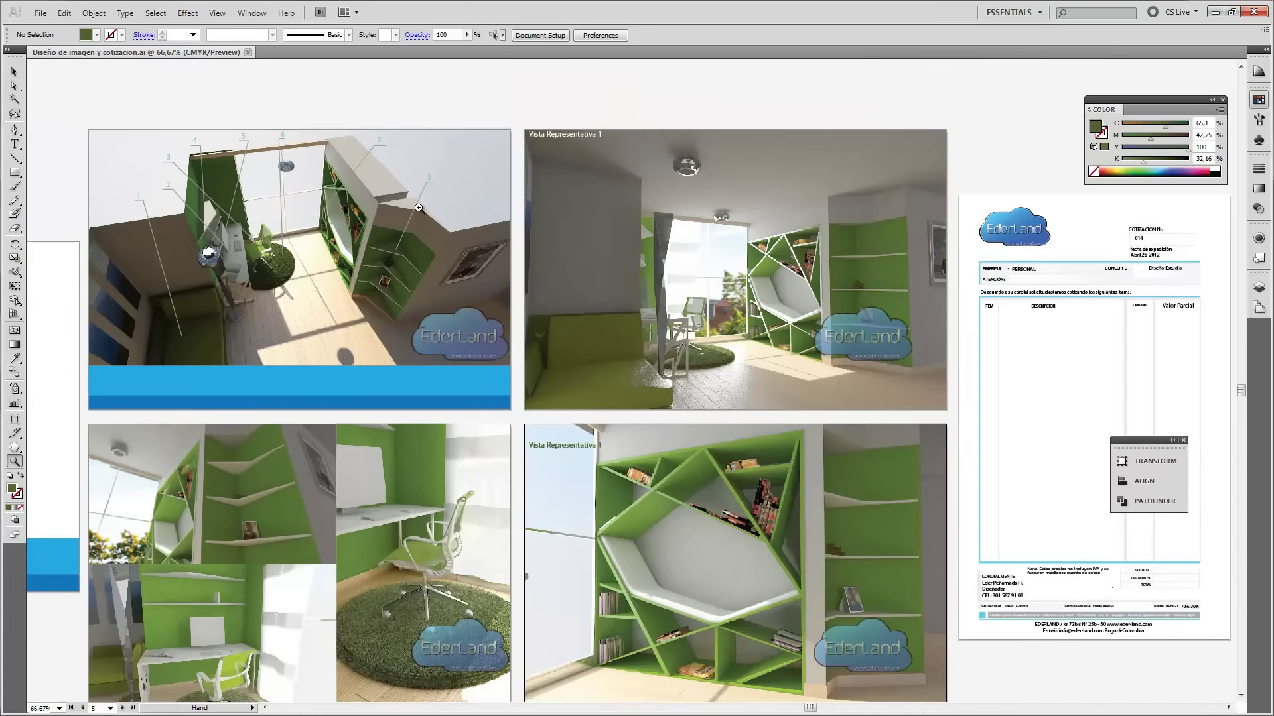
key("alt+Tab")
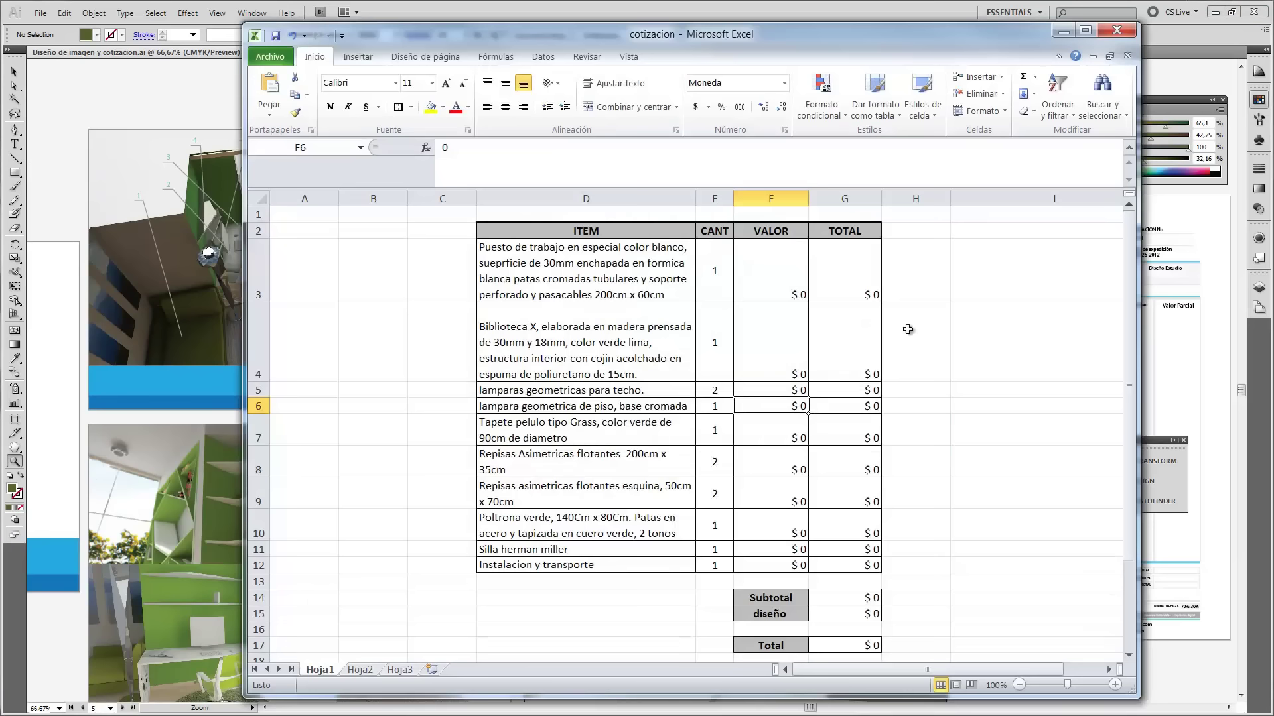
Bring Word's Documento2 forward and scroll up to its item table.
key("alt+Tab")
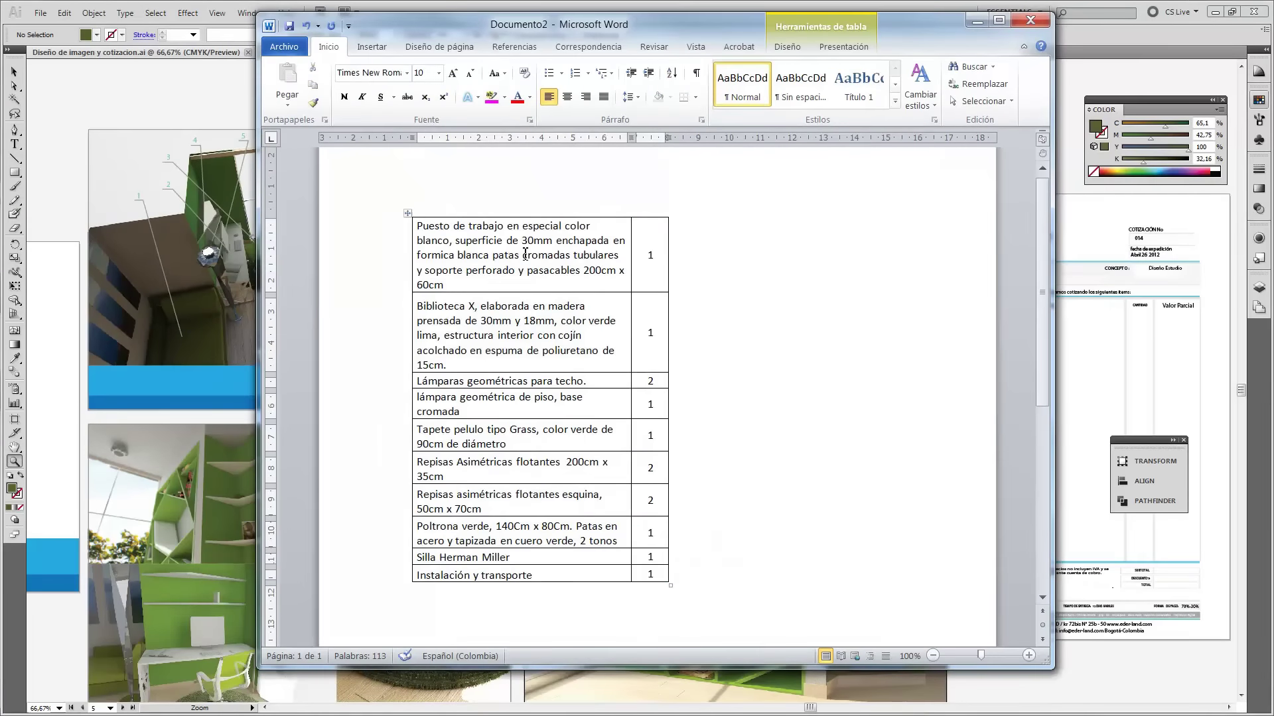
scroll(478, 265, "up", 1)
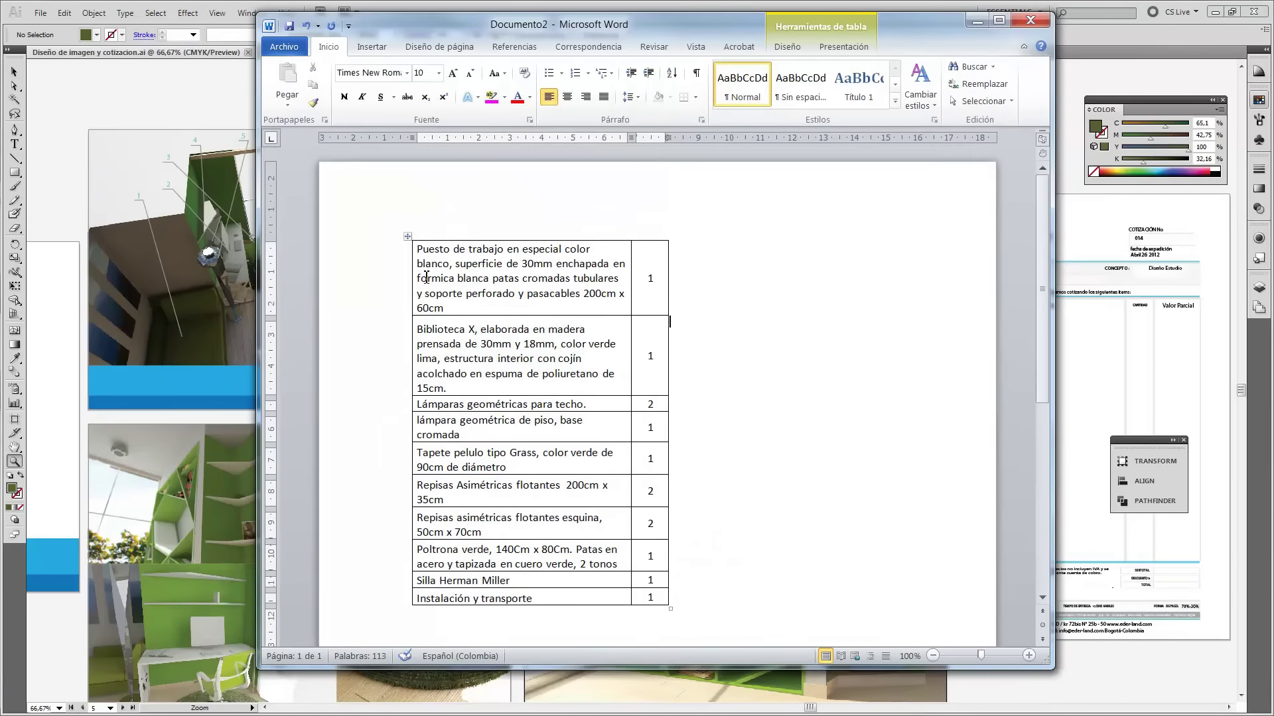
Run a spelling and grammar check on the Word item table.
left_click(546, 299)
key("F7")
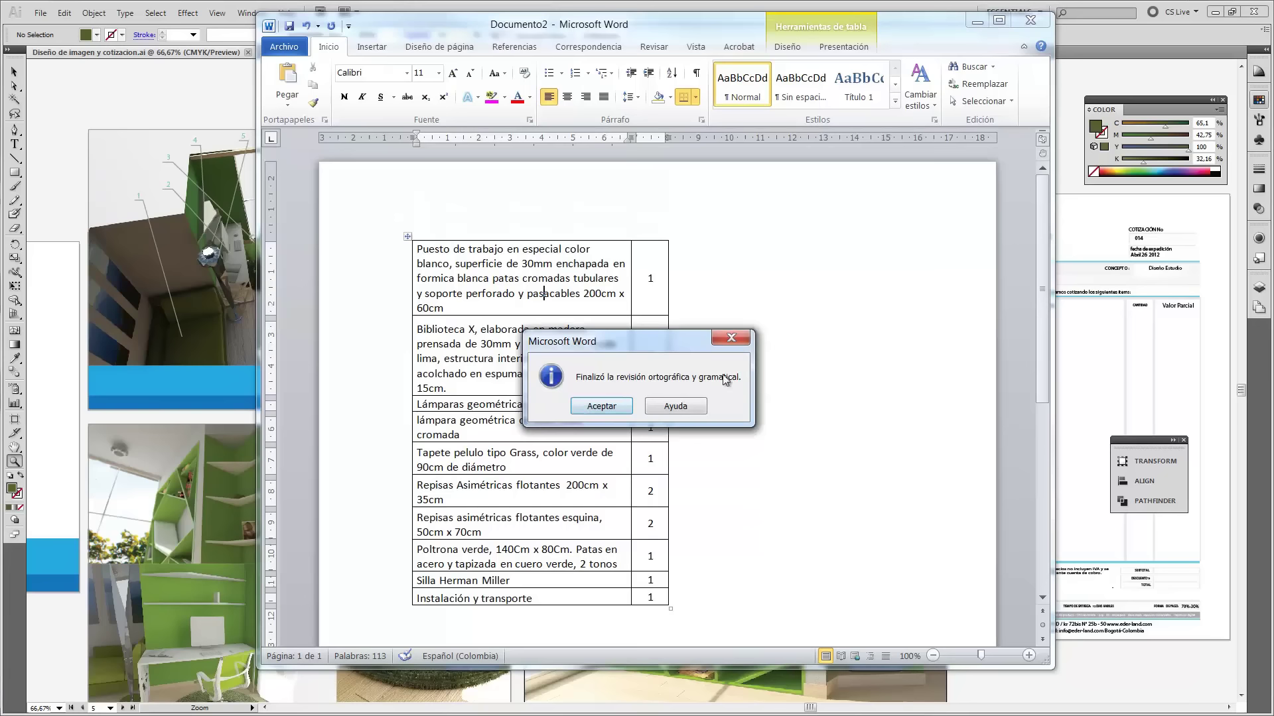
left_click(597, 408)
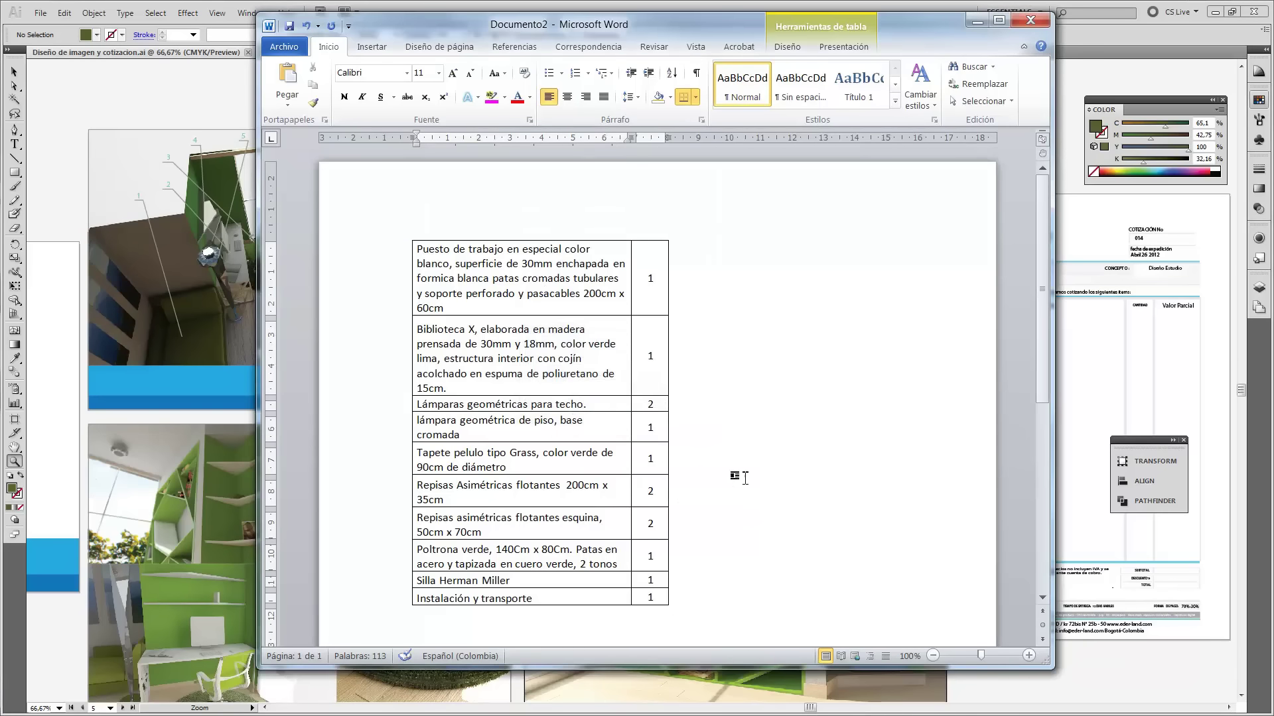
Select and copy the entire item table, then minimize Word.
left_click(749, 466)
mouse_move(419, 243)
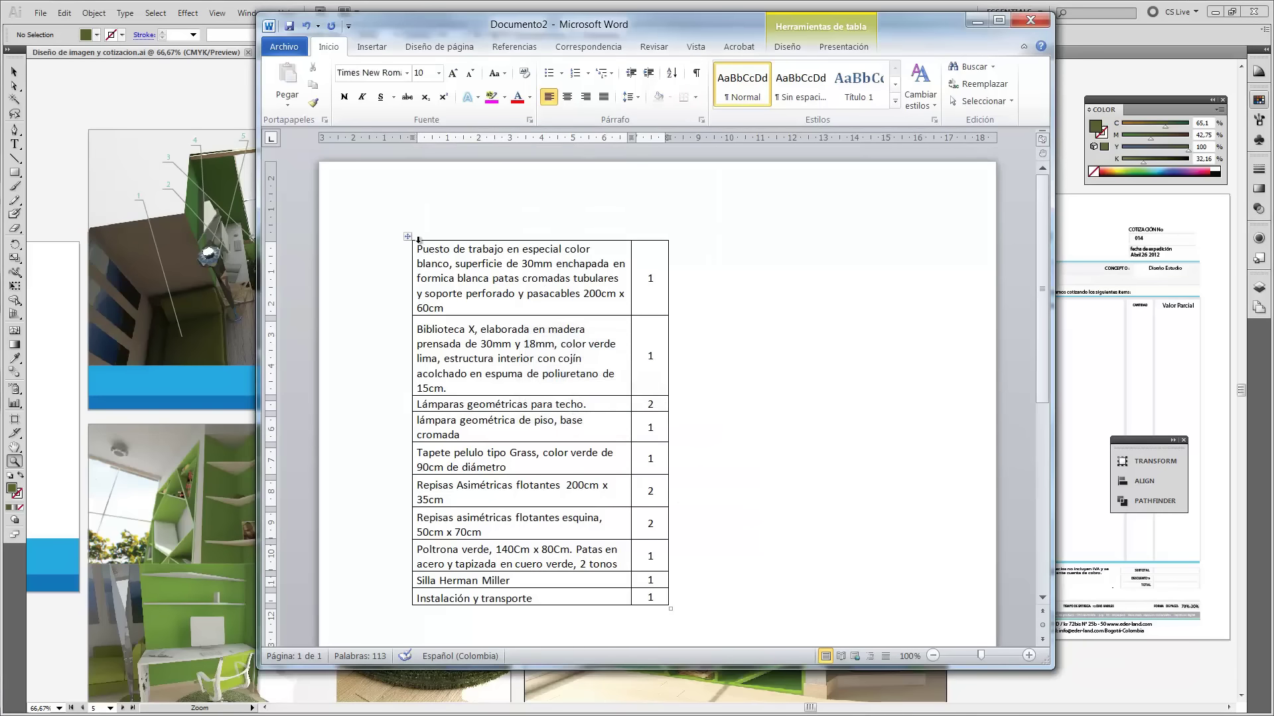
left_click_drag(418, 241, 668, 597)
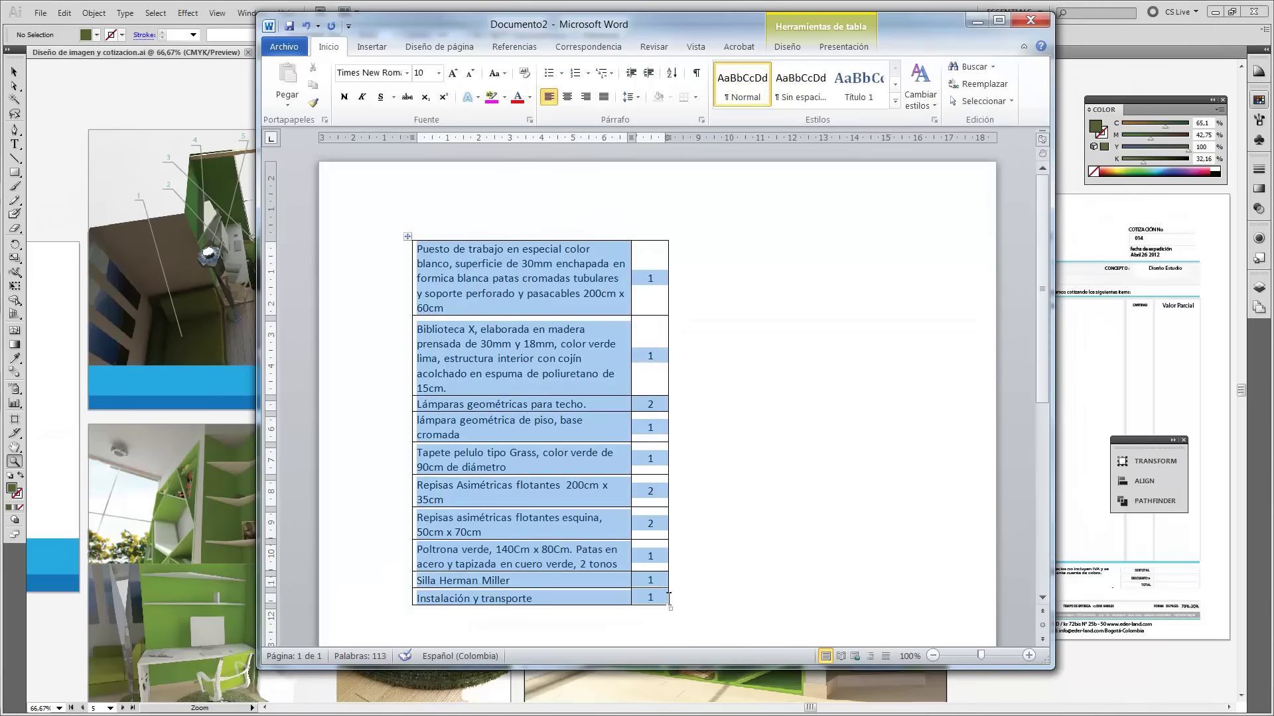
key("ctrl+c")
right_click(575, 485)
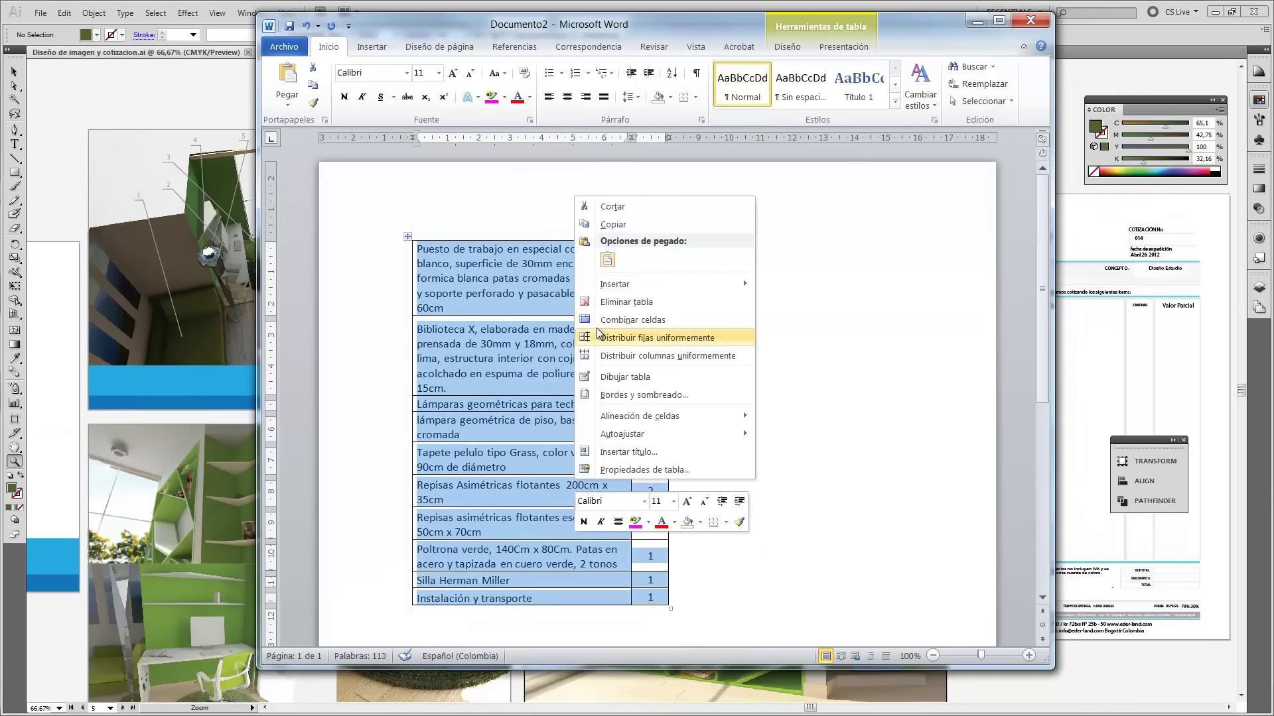
left_click(627, 225)
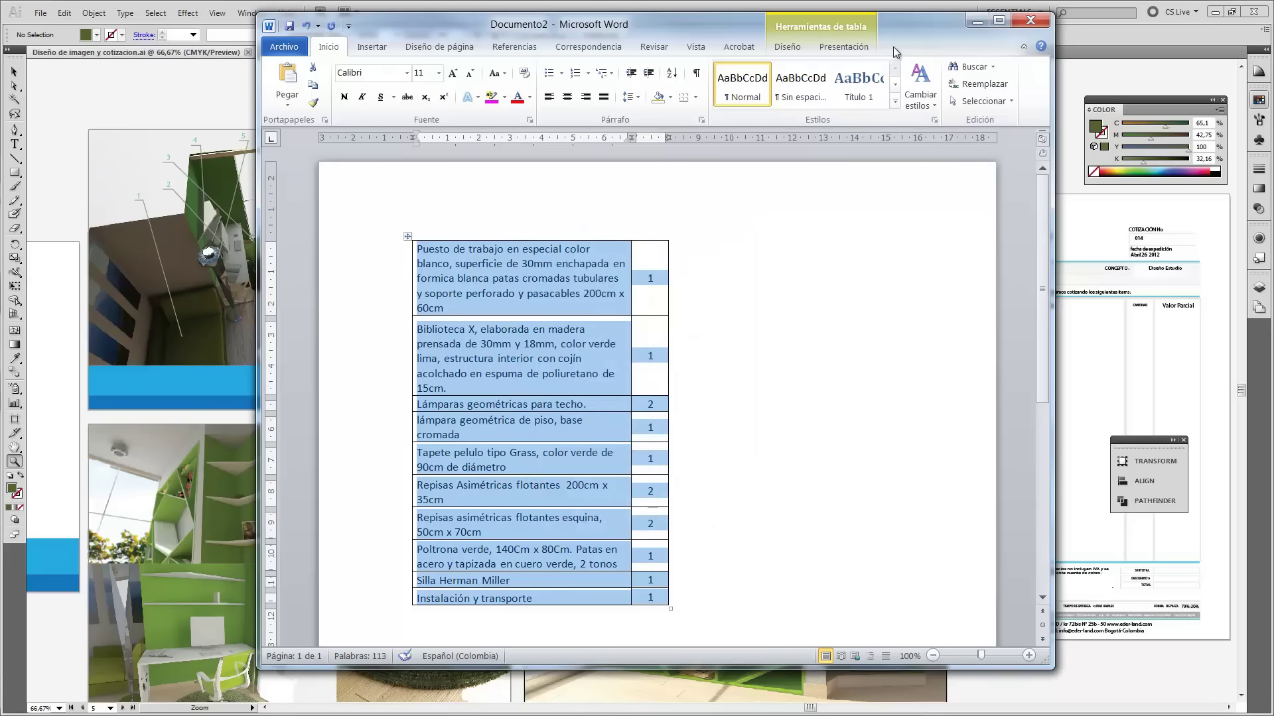
left_click(976, 21)
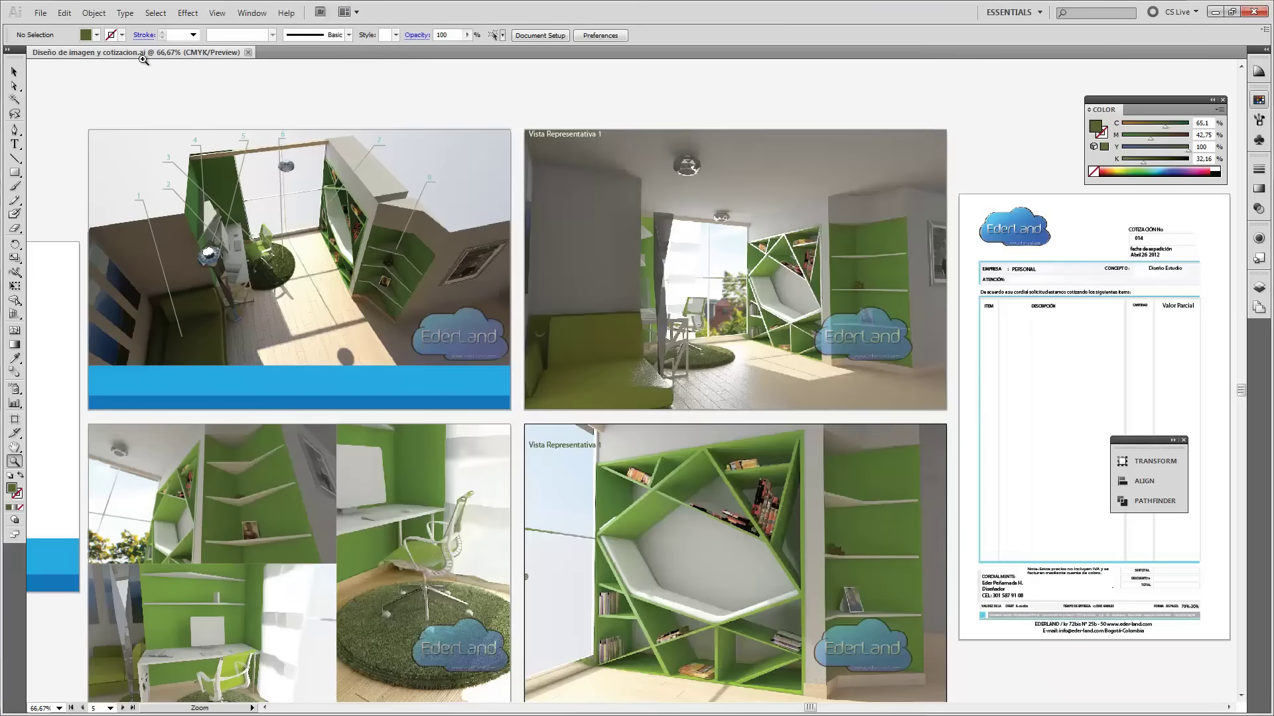
Return to the Selection tool and center the quotation page and light-blue boxes in view.
left_click(14, 71)
left_click_drag(979, 124, 475, 98)
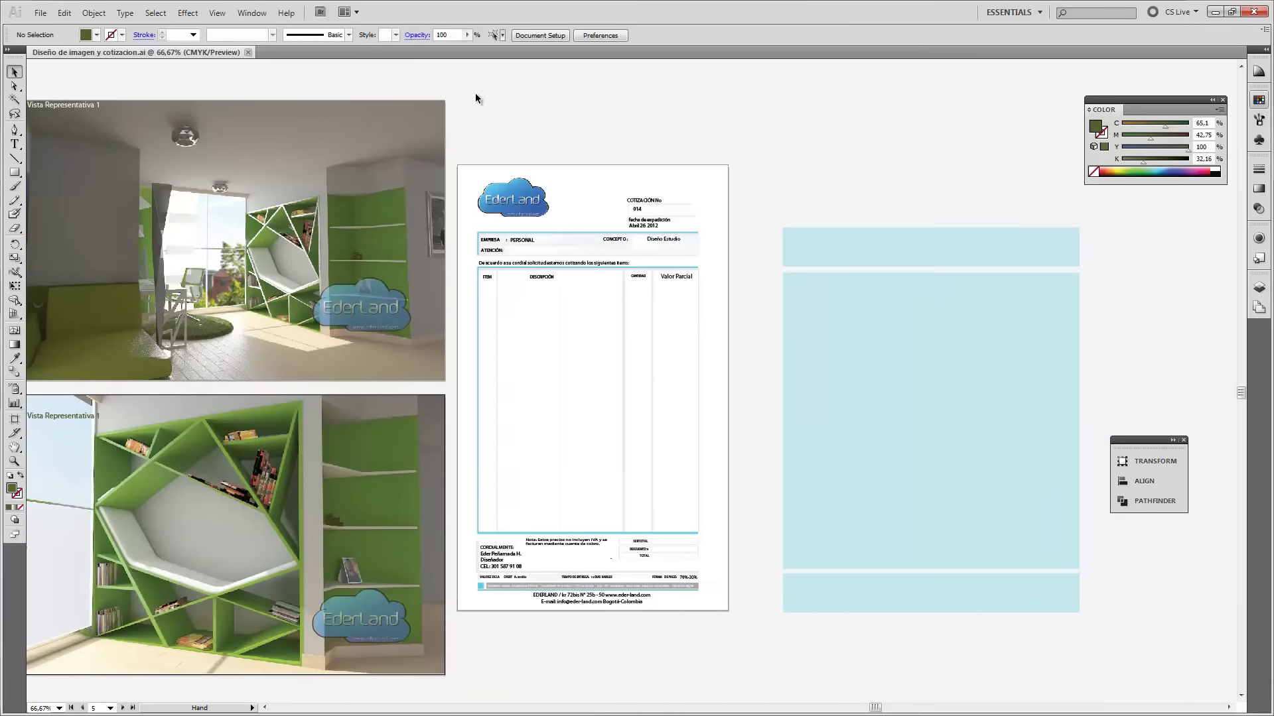
left_click_drag(843, 300, 726, 273)
left_click_drag(1052, 650, 703, 159)
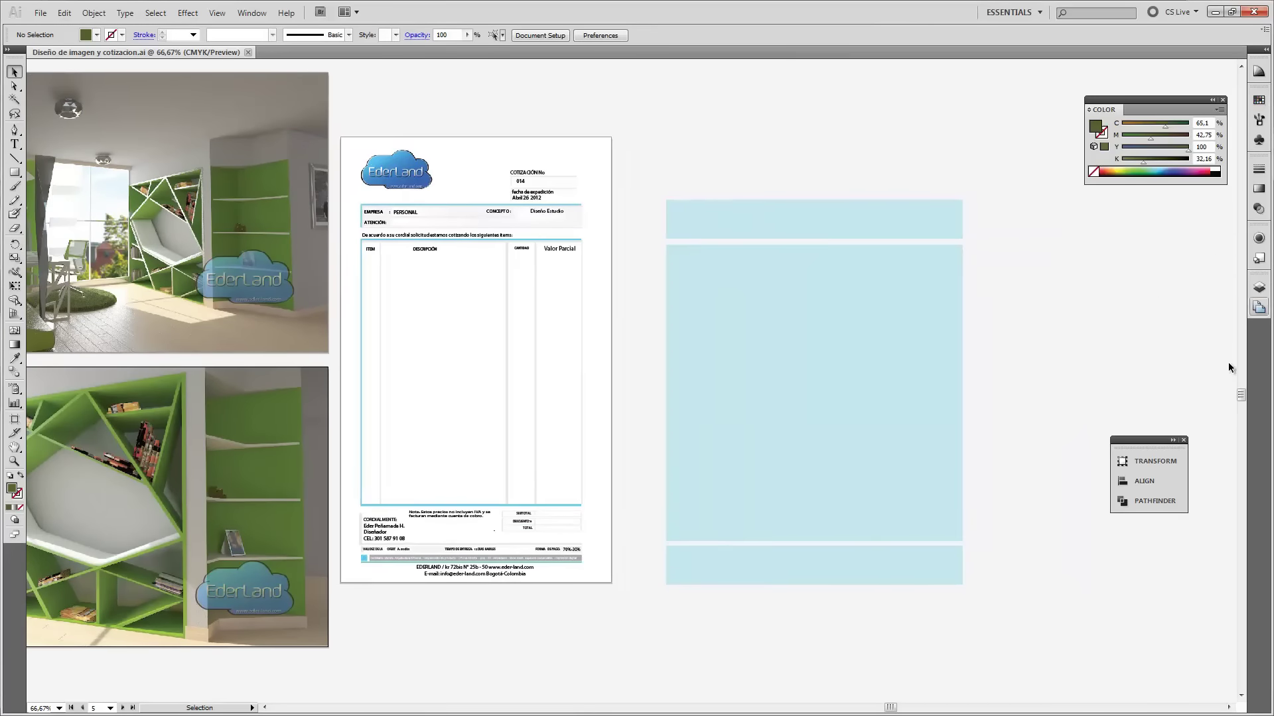
Unlock Layer 2 and delete the large light-blue rectangle and the top light-blue strip.
left_click(1259, 290)
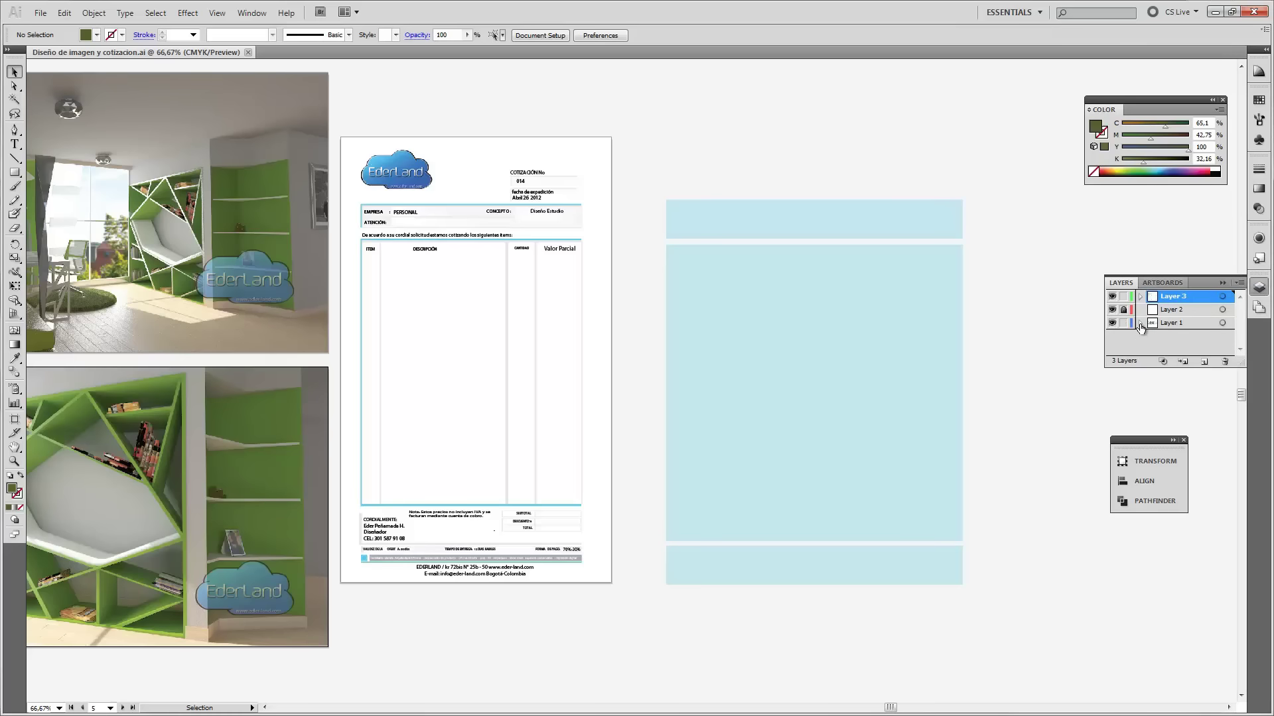
left_click(1123, 309)
left_click(712, 251)
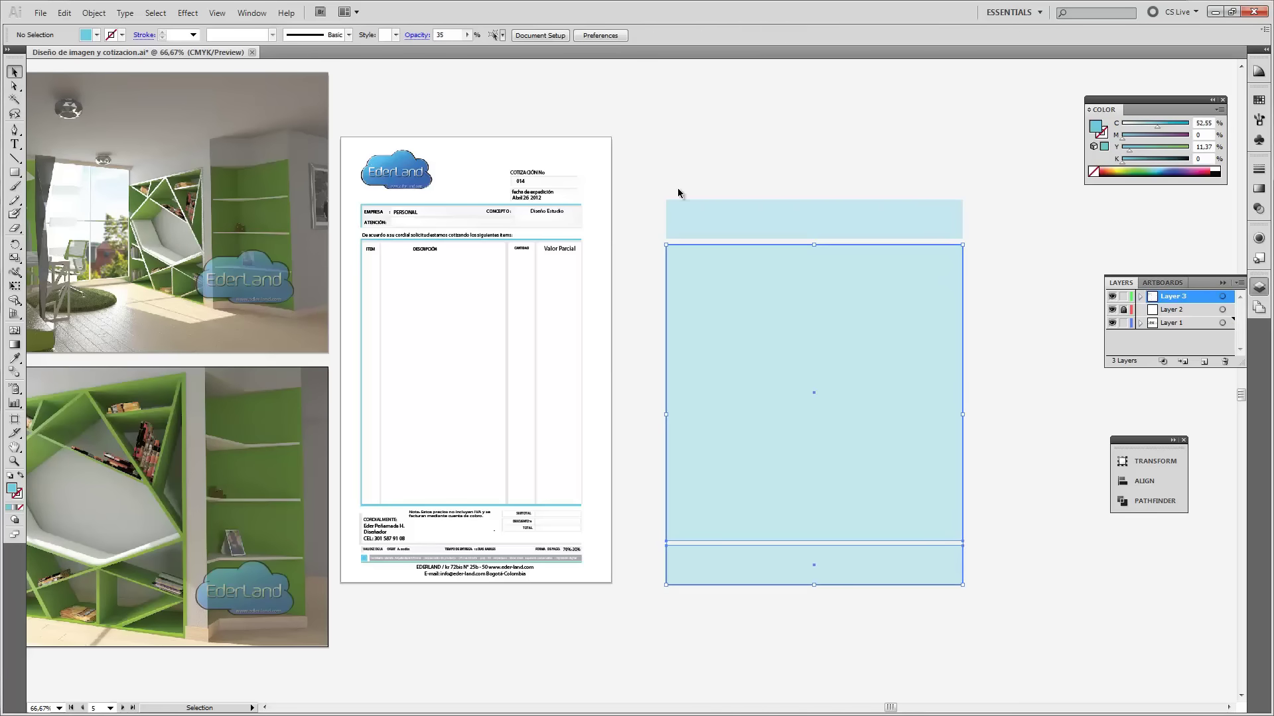
key("Delete")
left_click(819, 208)
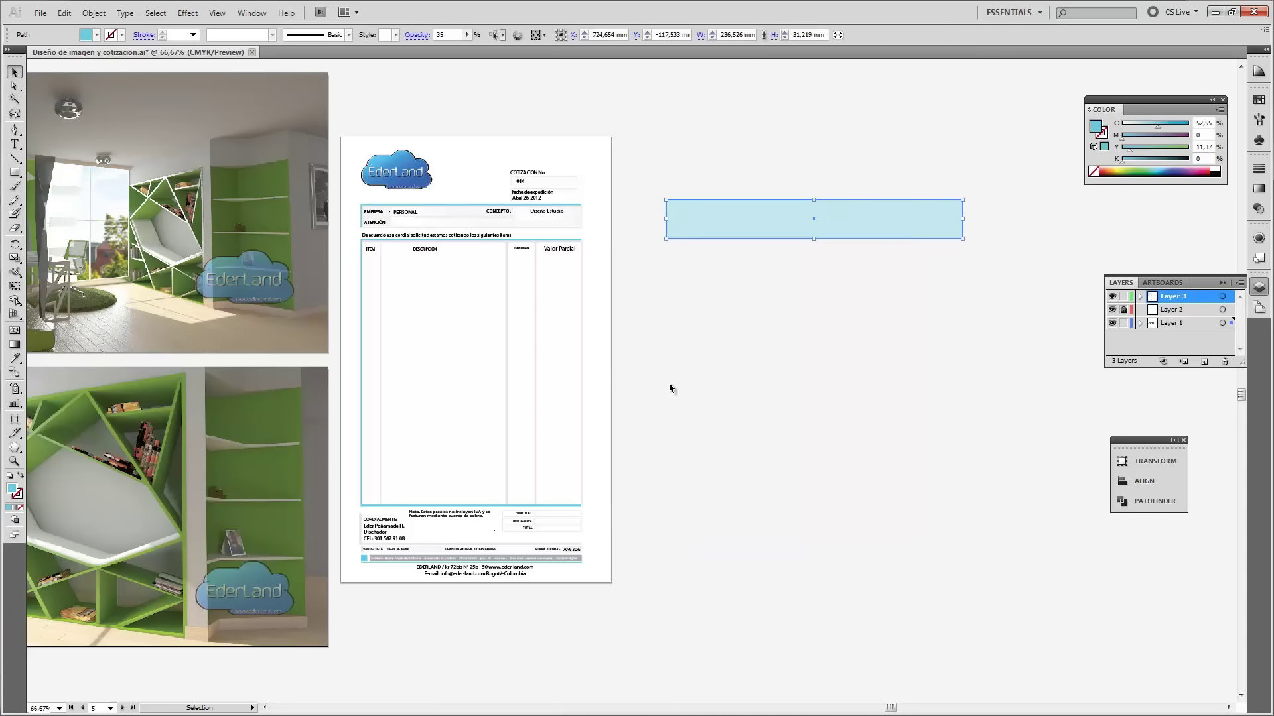
key("Delete")
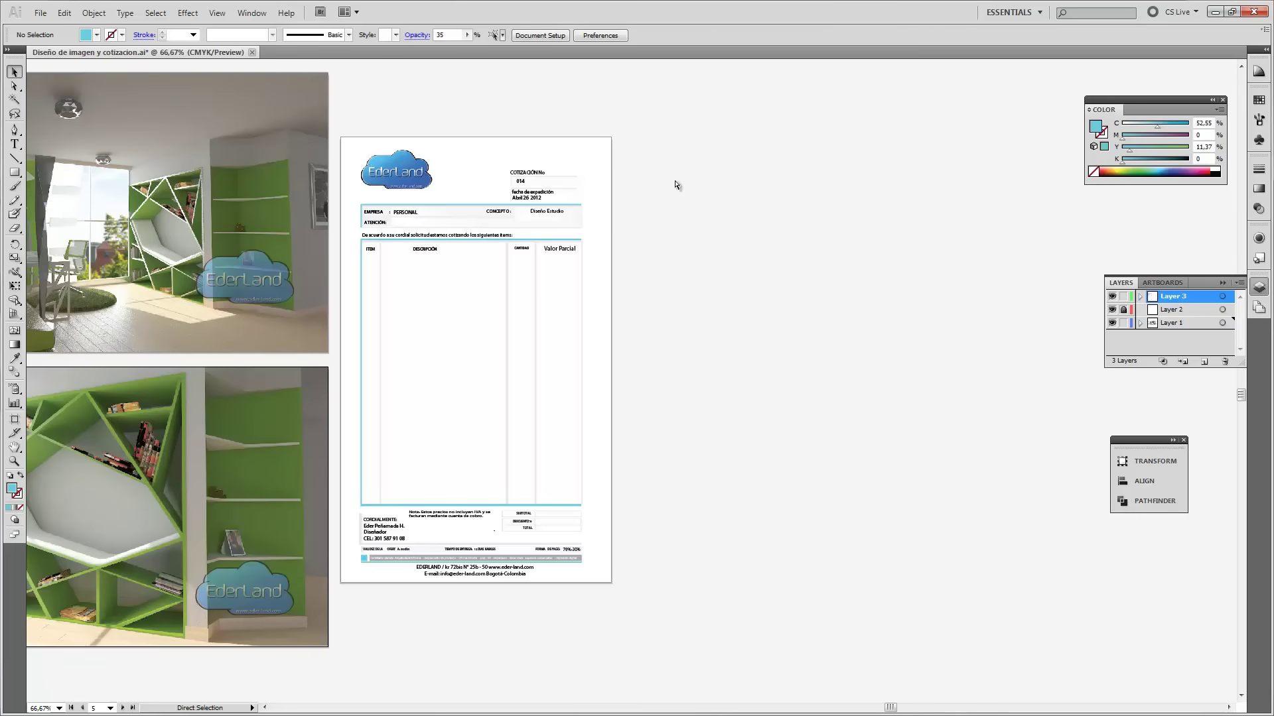
Paste the copied item table and place it to the right of the quotation page.
key("ctrl+v")
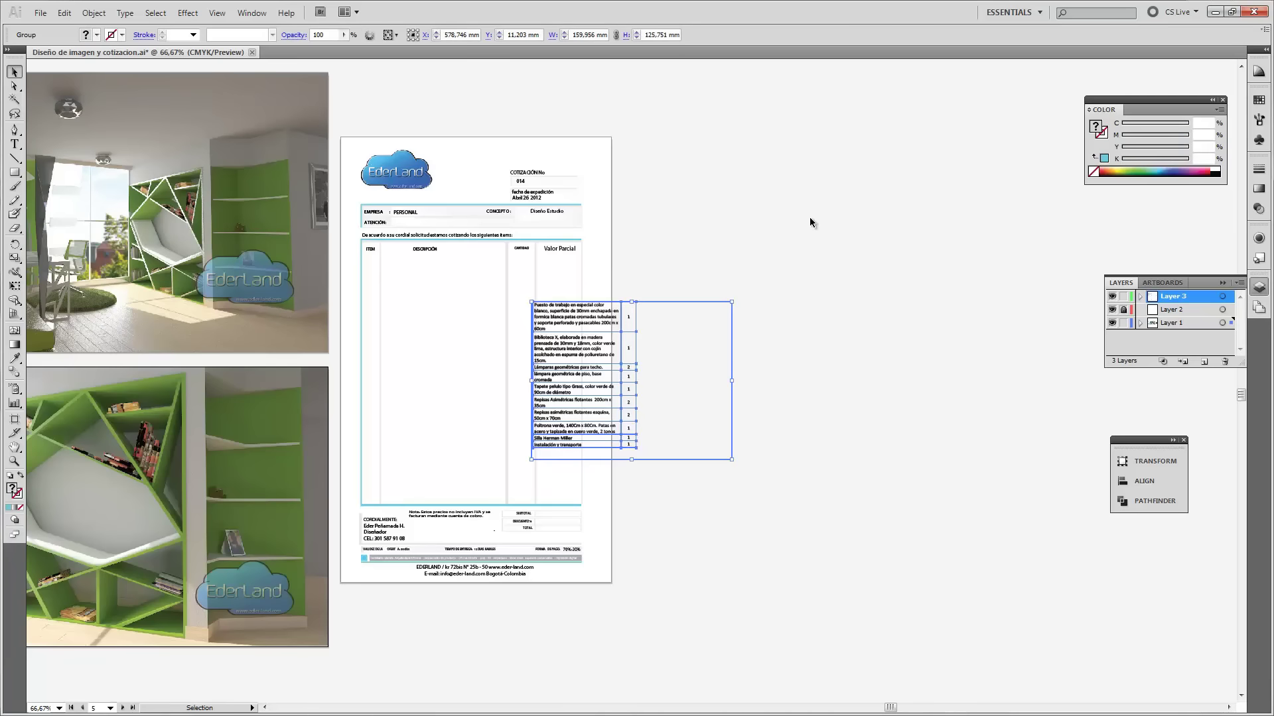
left_click(810, 217)
left_click_drag(635, 320, 758, 290)
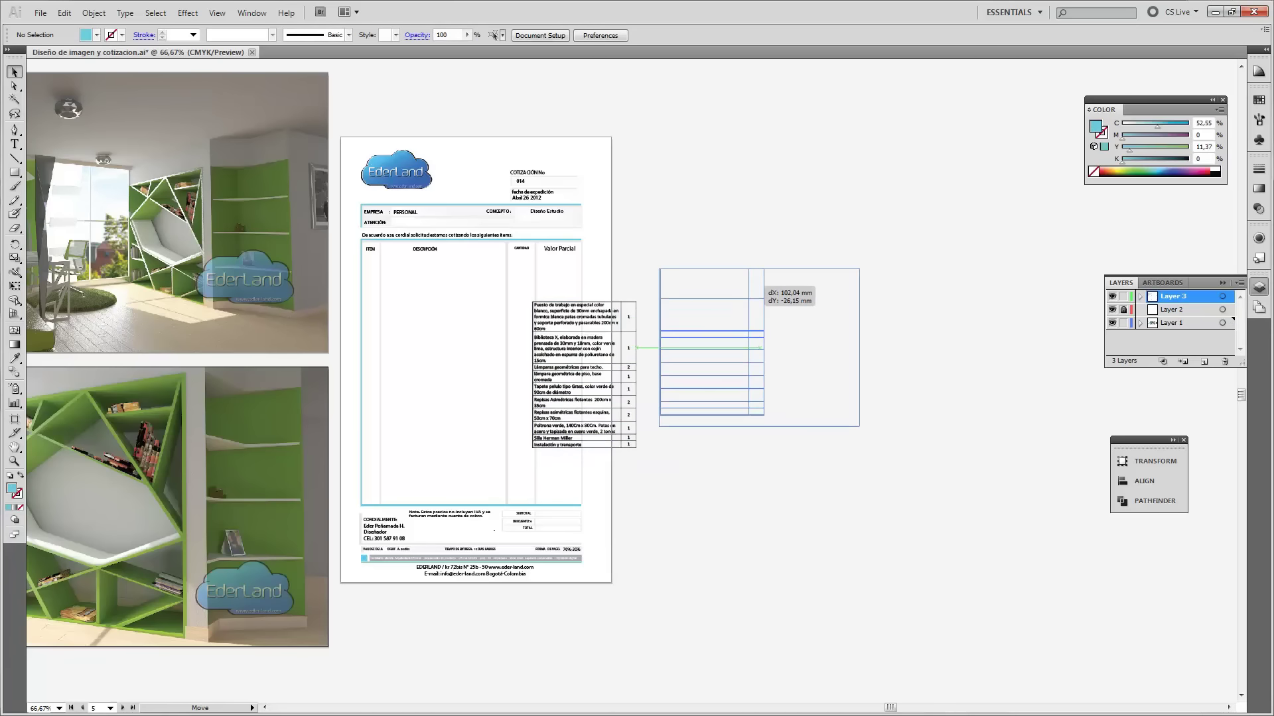
left_click_drag(761, 286, 762, 286)
Zoom into the quotation page, then enter and leave isolation mode on the table group.
left_click(14, 461)
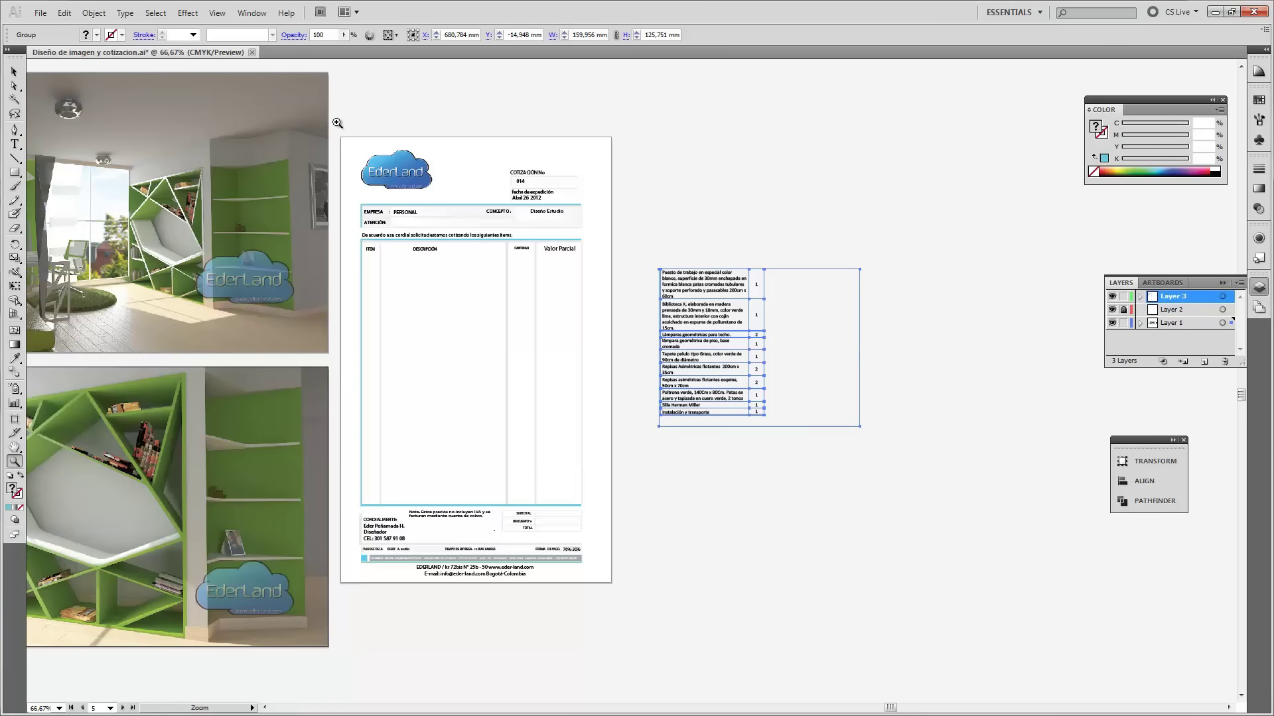
left_click_drag(334, 124, 788, 599)
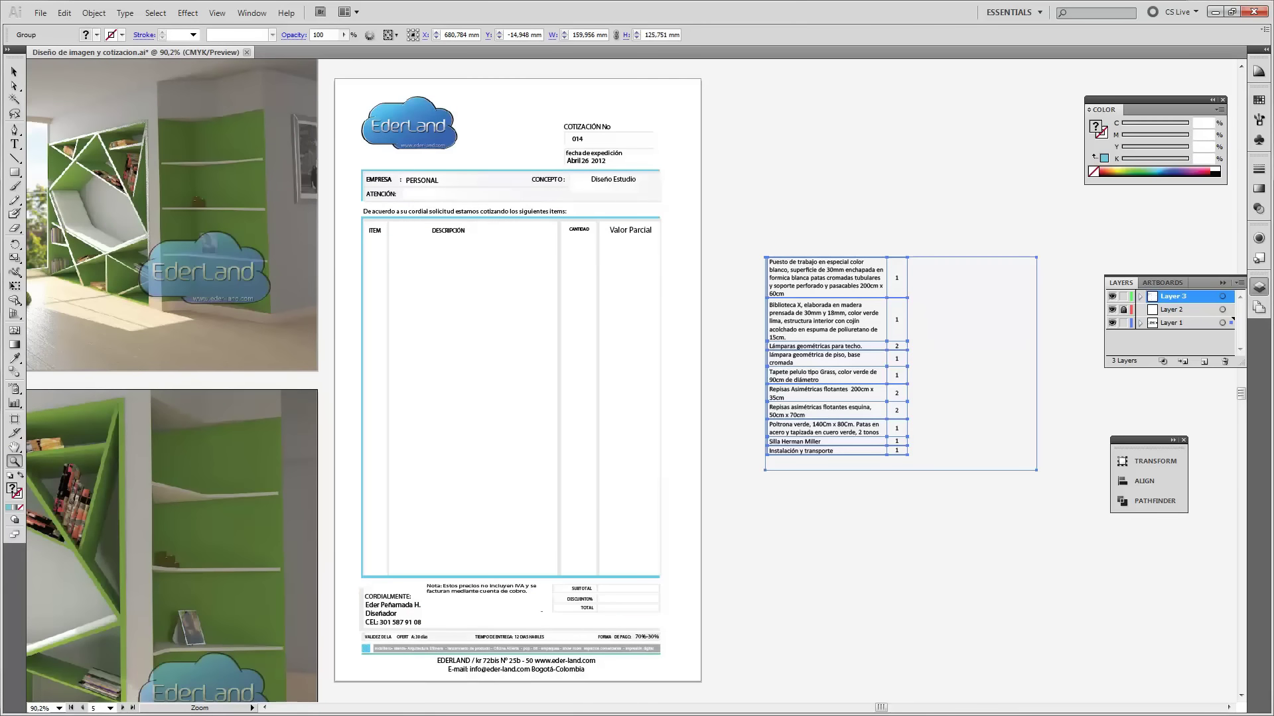
left_click(14, 71)
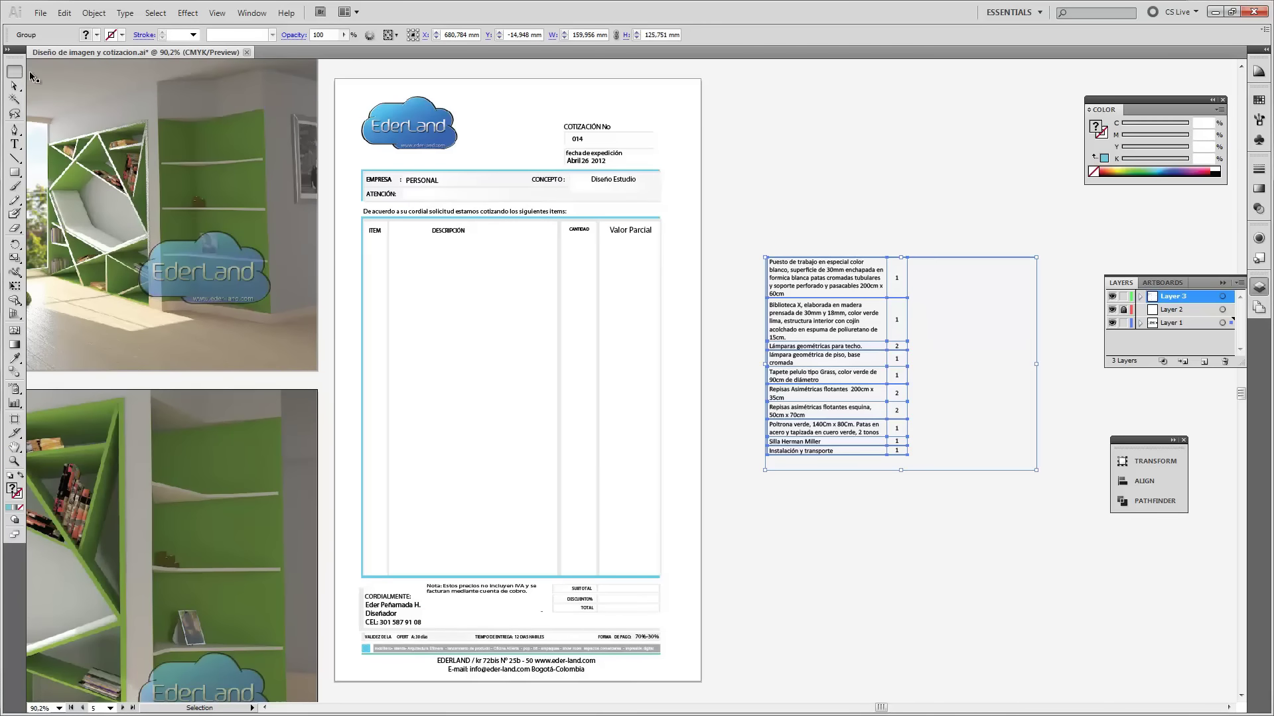
double_click(806, 260)
left_click(902, 263)
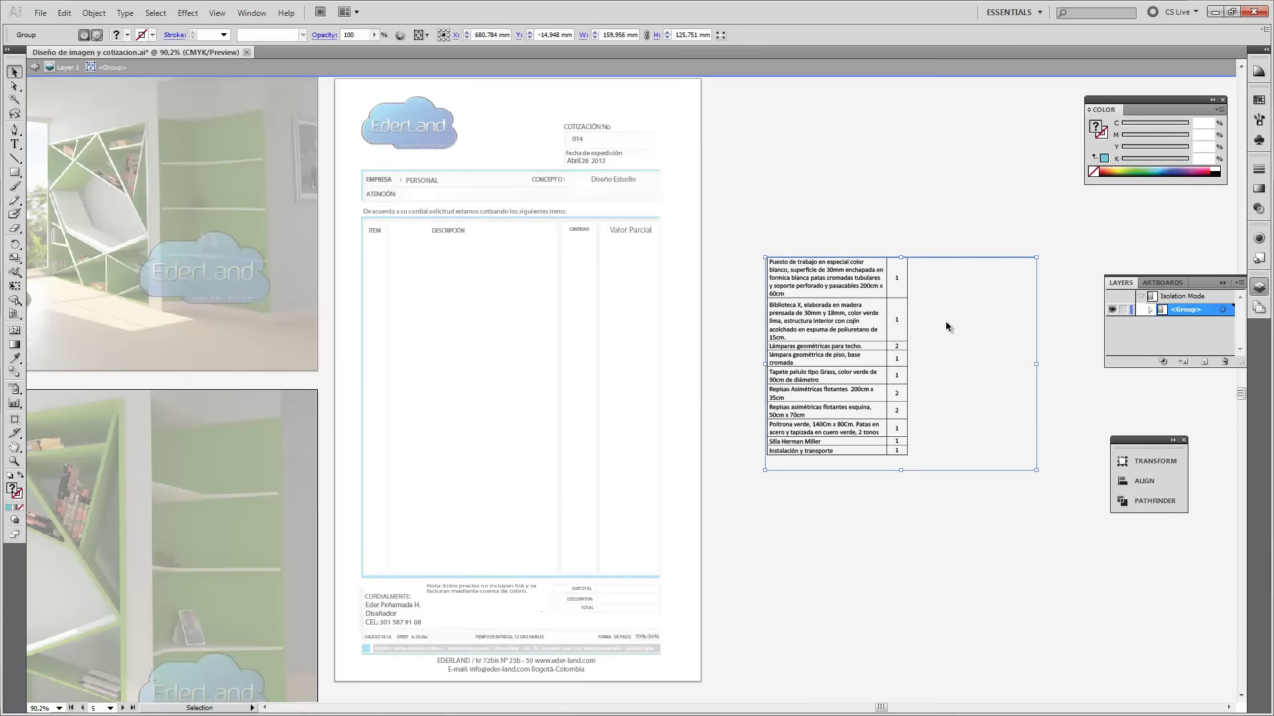
left_click(932, 218)
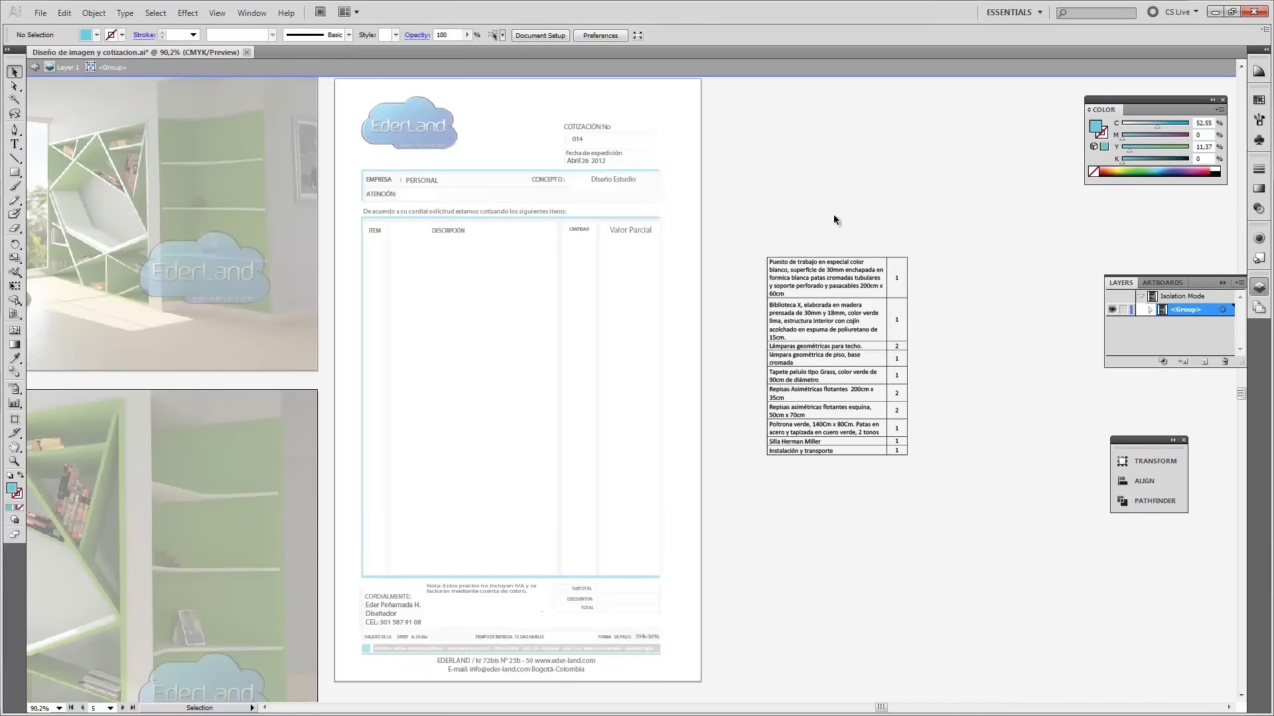
double_click(841, 188)
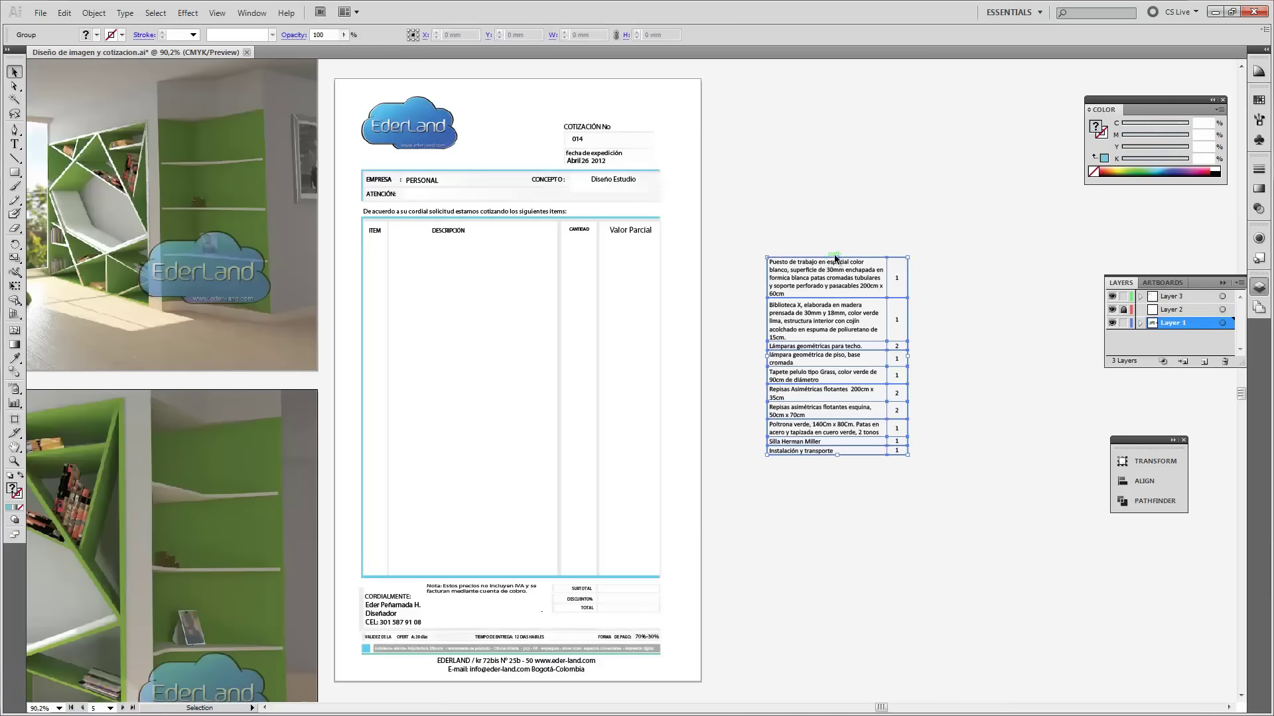
Move the item table into the DESCRIPCIÓN column and scale it up to fill the description and quantity columns.
left_click_drag(813, 277, 443, 271)
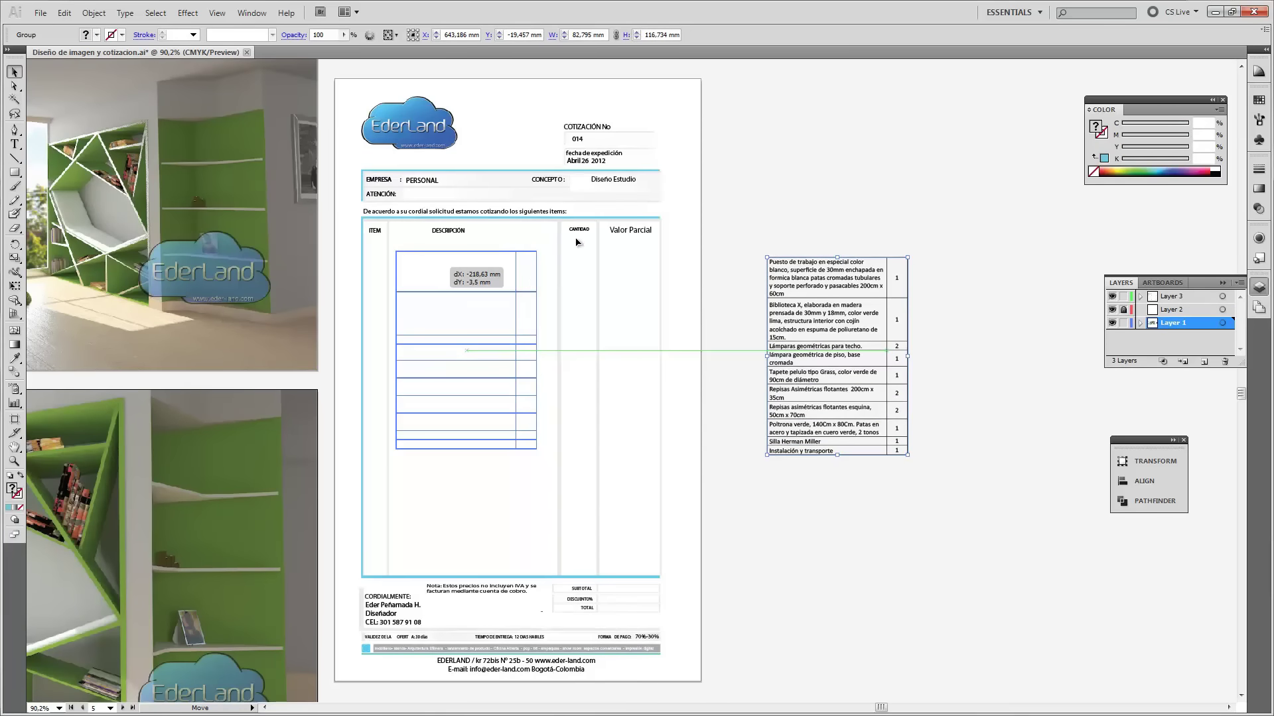
left_click_drag(581, 272, 581, 272)
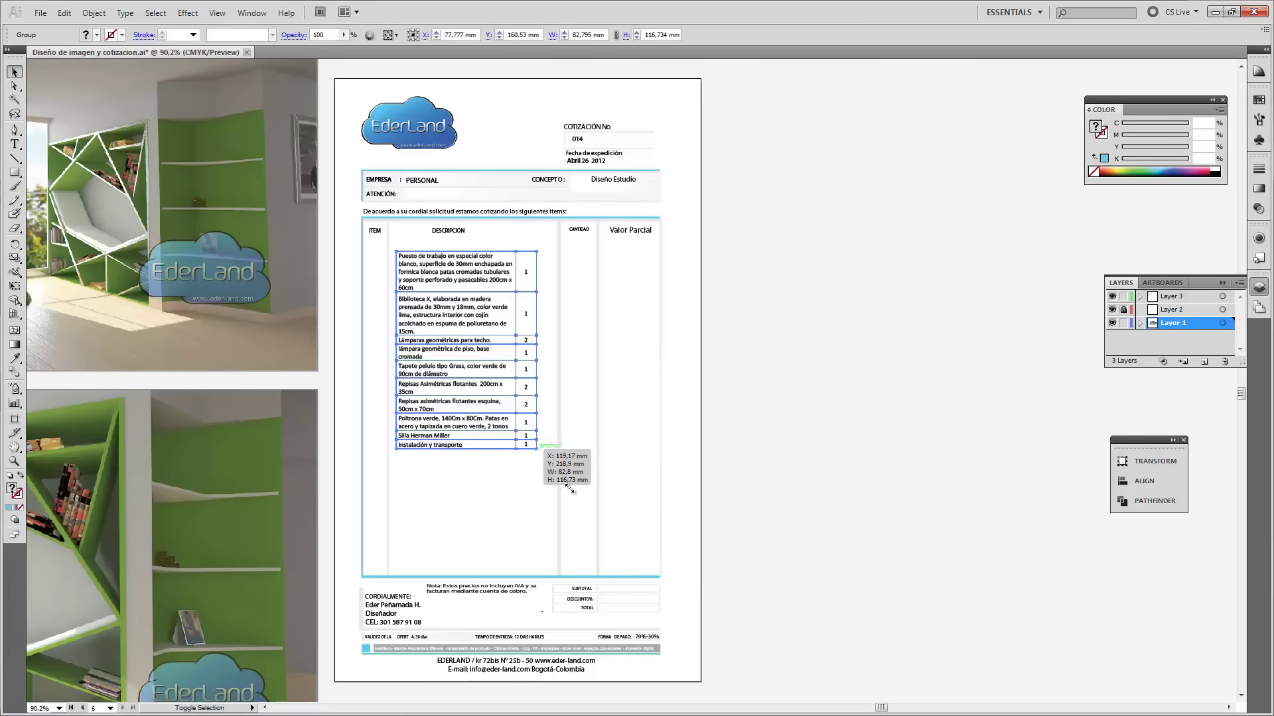
mouse_move(537, 449)
left_mouse_down()
mouse_move(588, 518)
mouse_move(614, 283)
left_mouse_up()
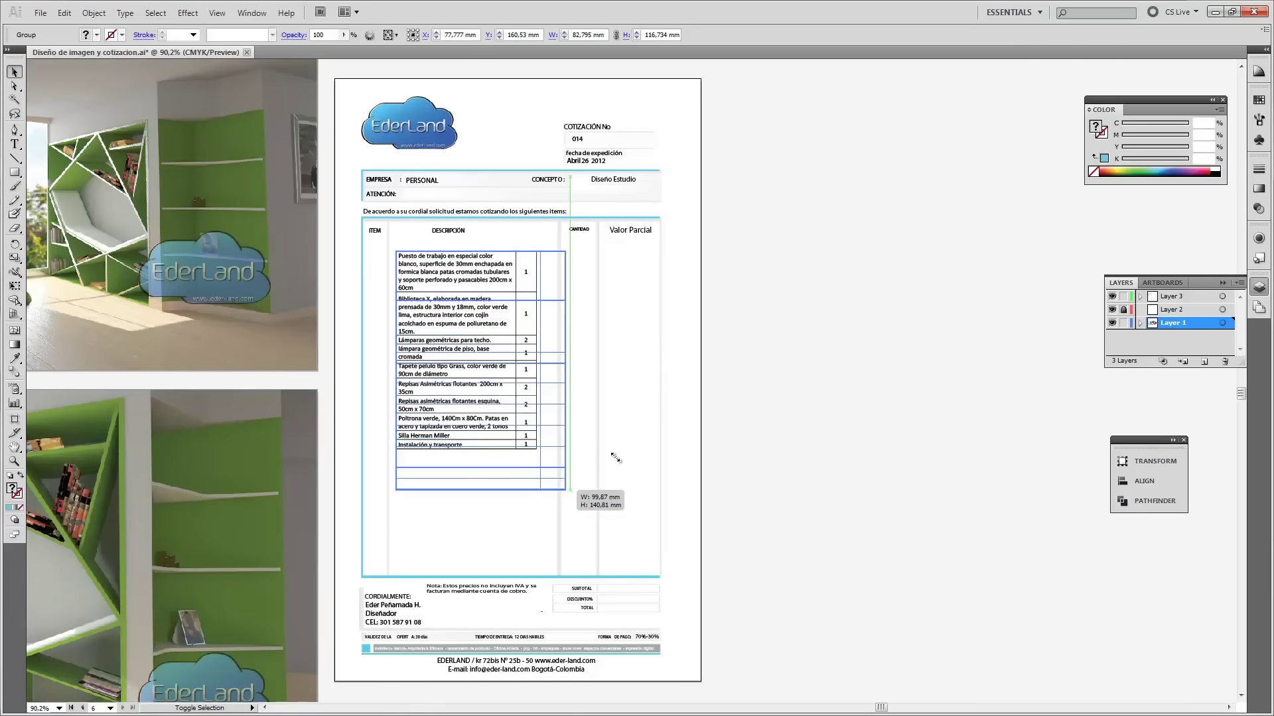
left_click_drag(551, 341, 551, 341)
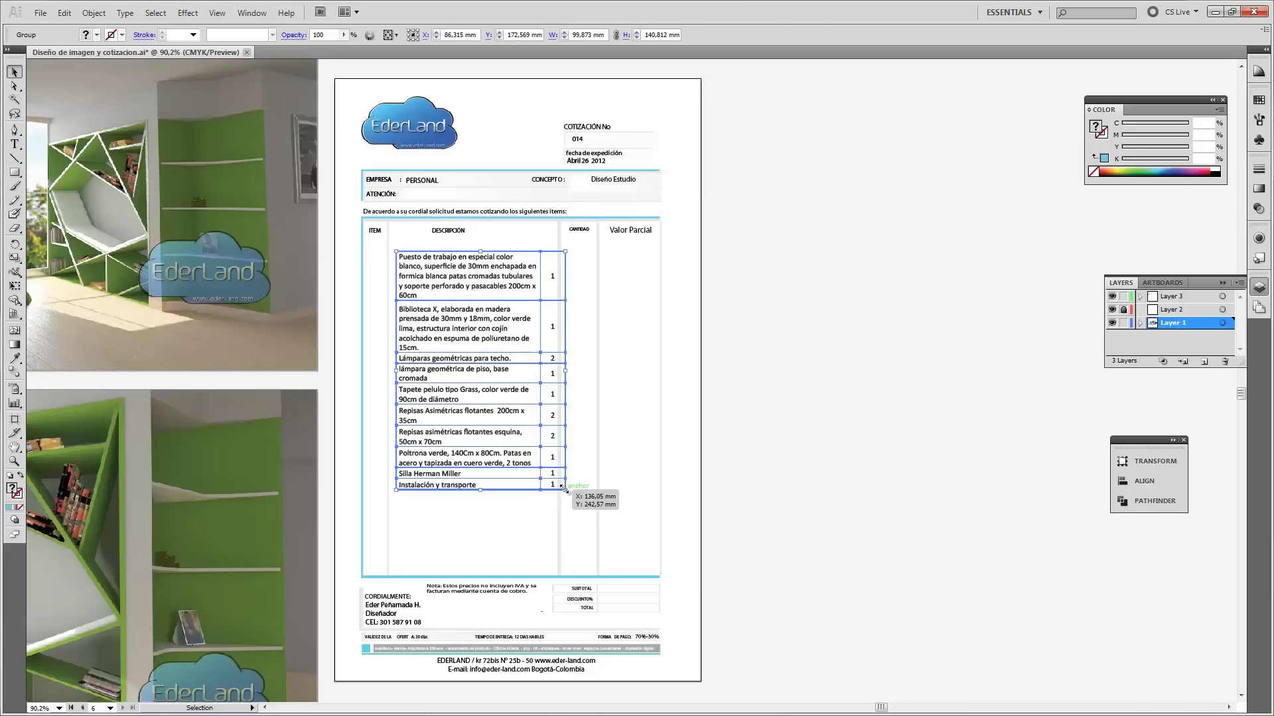
mouse_move(563, 489)
left_mouse_down()
mouse_move(598, 240)
mouse_move(616, 299)
mouse_move(606, 362)
mouse_move(732, 223)
mouse_move(574, 243)
mouse_move(571, 337)
mouse_move(608, 257)
left_mouse_up()
left_click(773, 277)
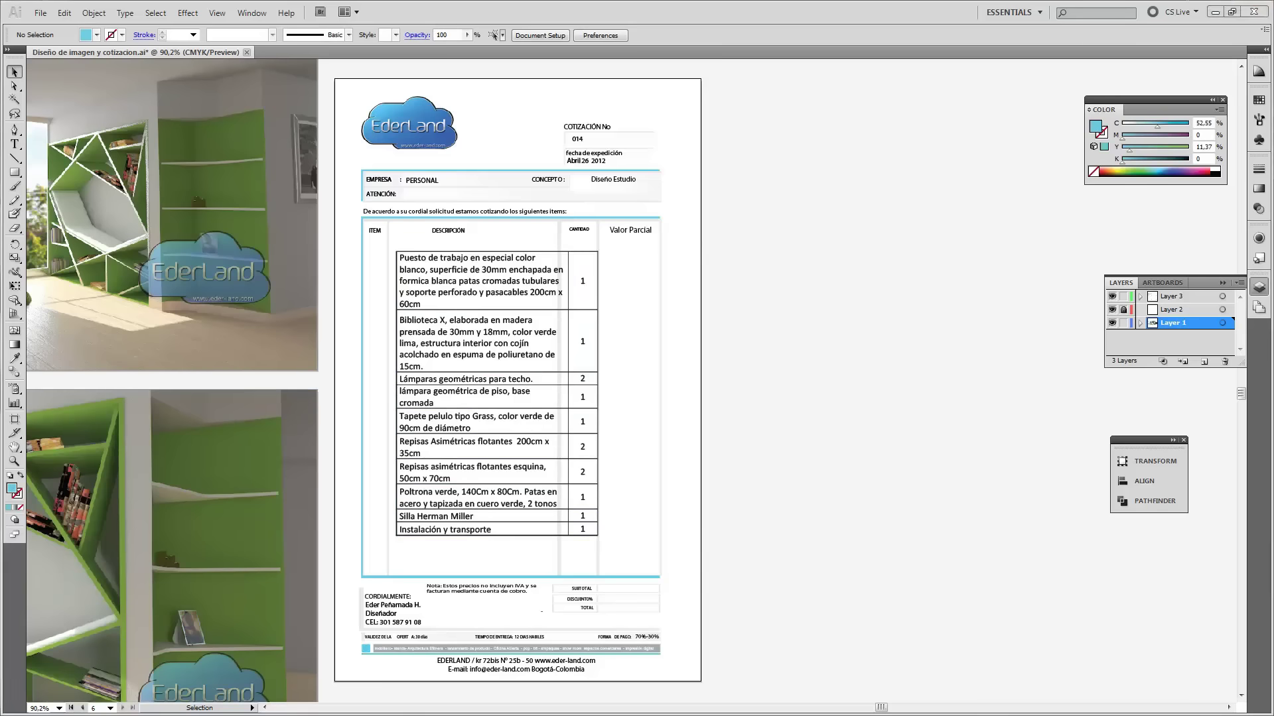
Zoom in and nudge the item table slightly left to line up with the column lines.
left_click_drag(625, 268, 678, 233)
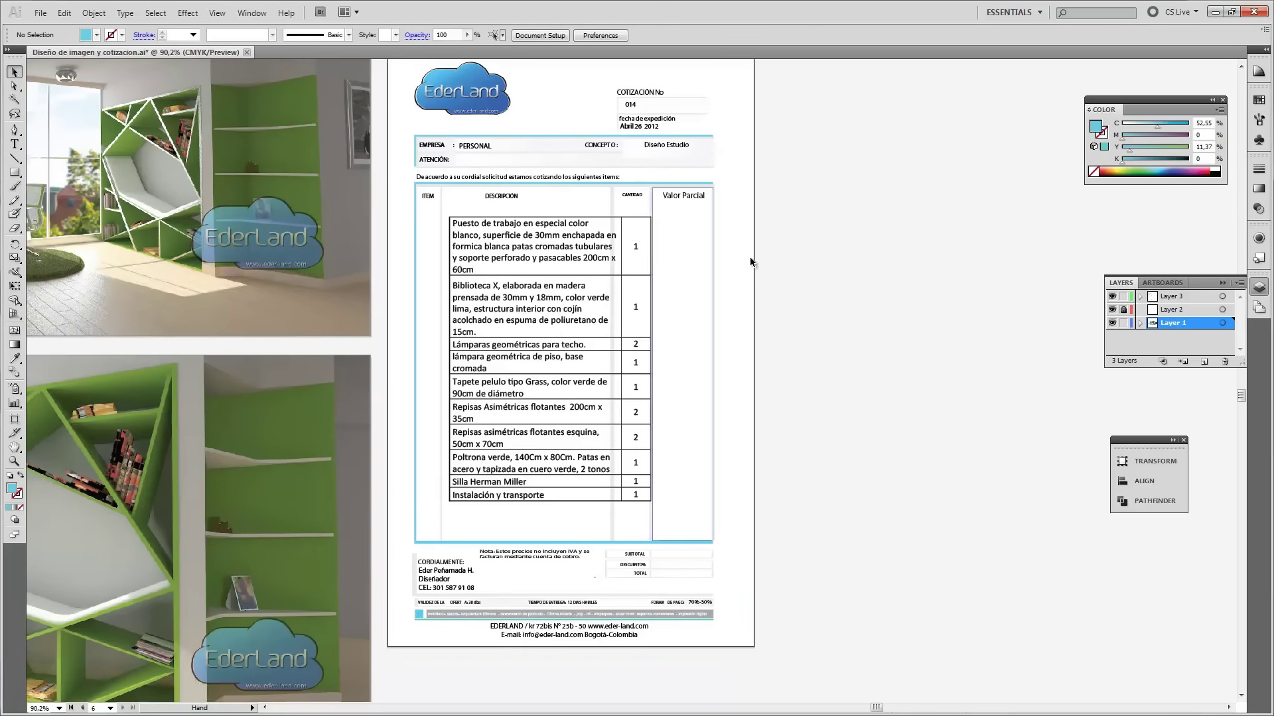
key("ctrl+plus")
key("ctrl+plus")
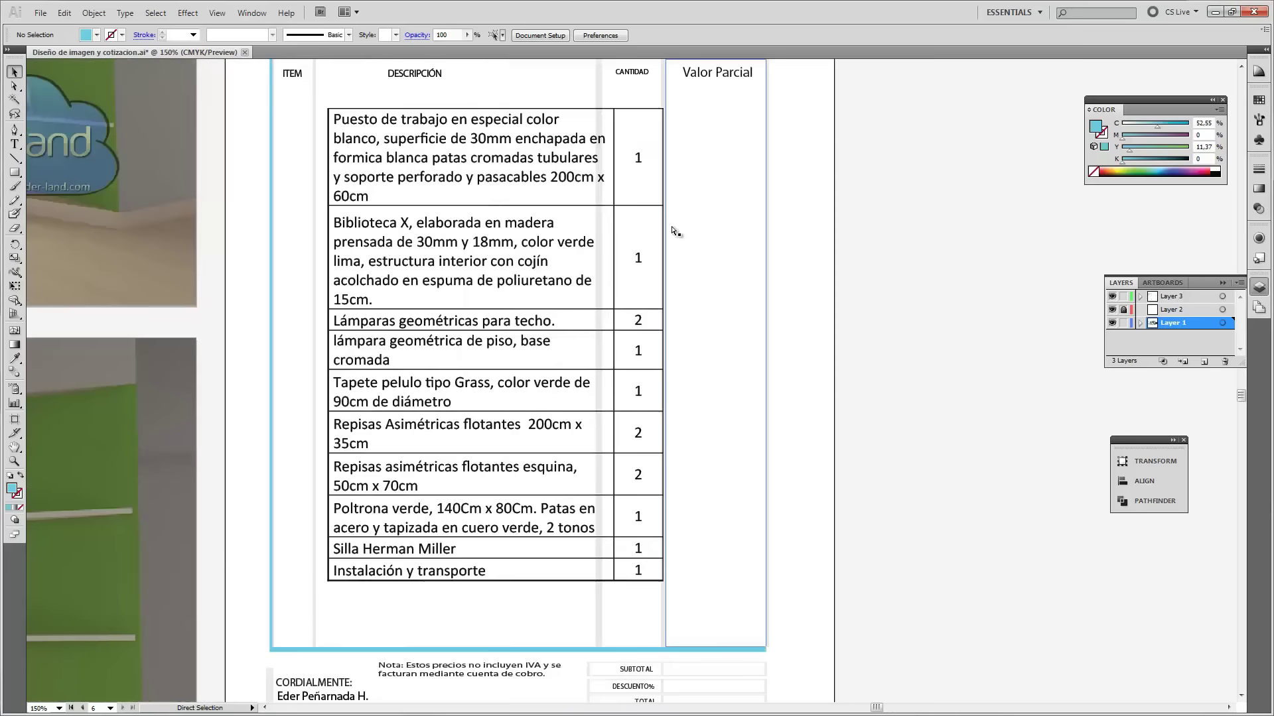
scroll(677, 225, "up", 5)
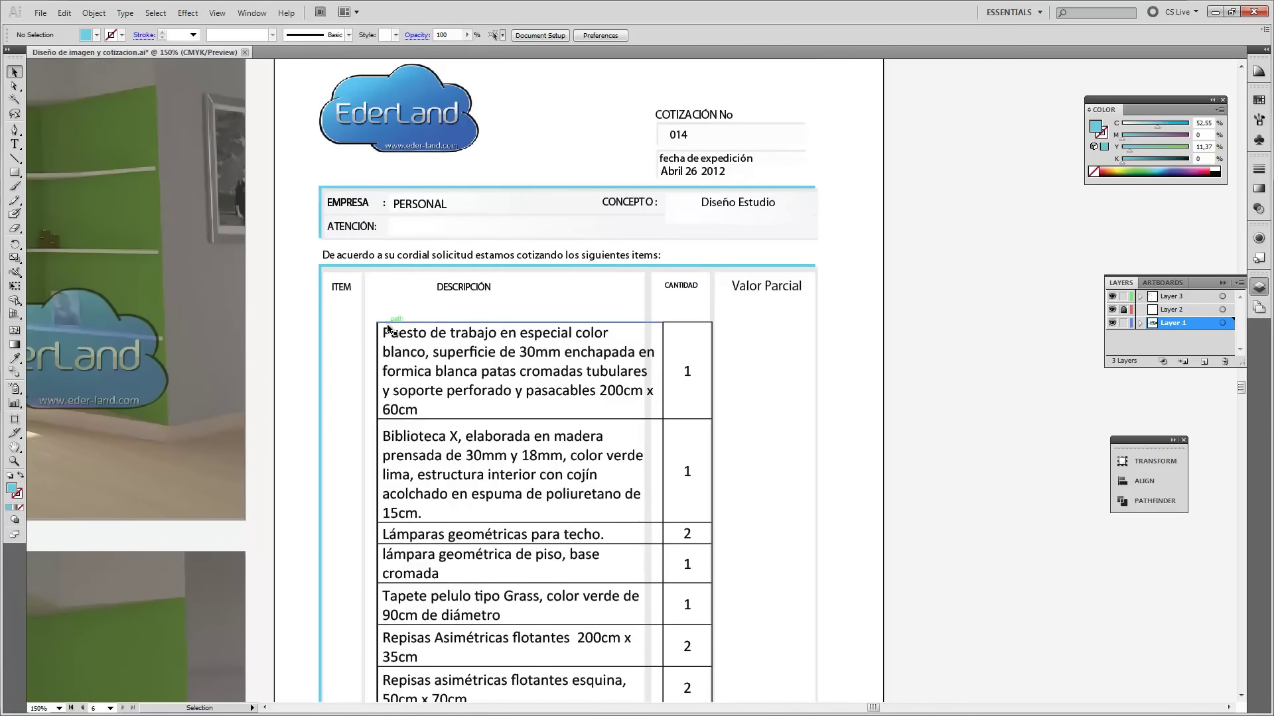
left_click_drag(387, 328, 380, 325)
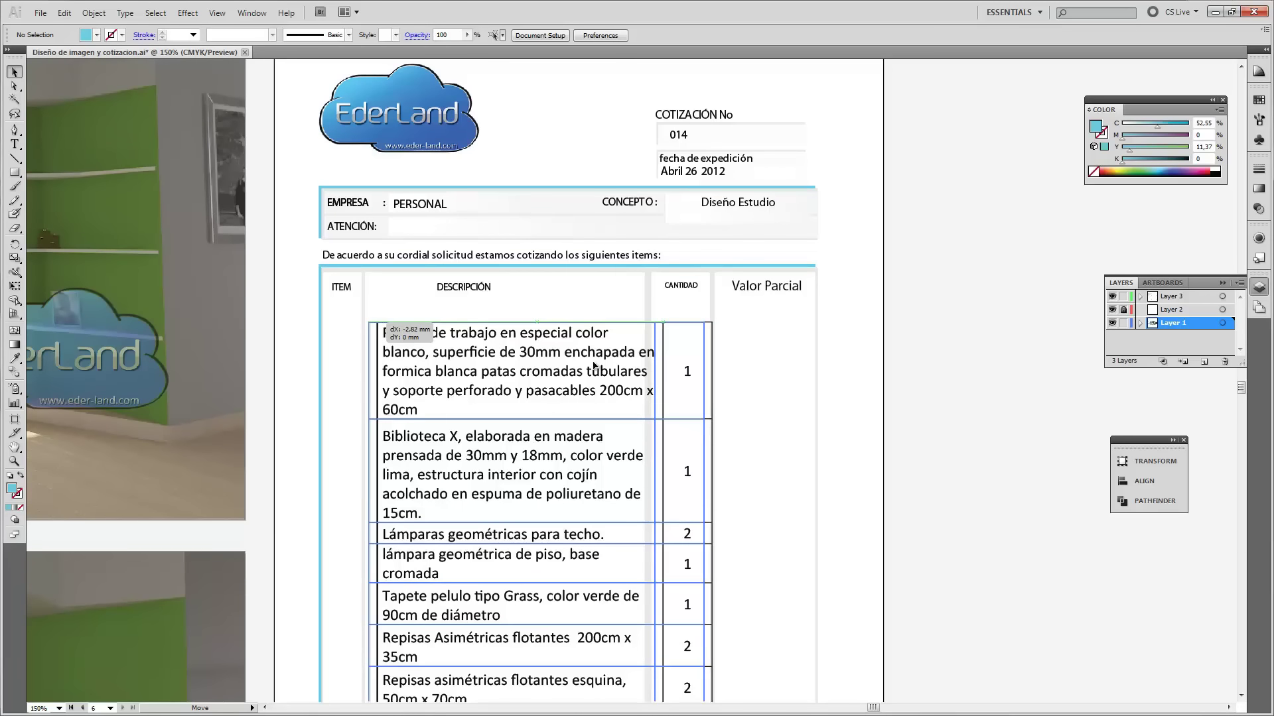
left_click_drag(656, 372, 652, 337)
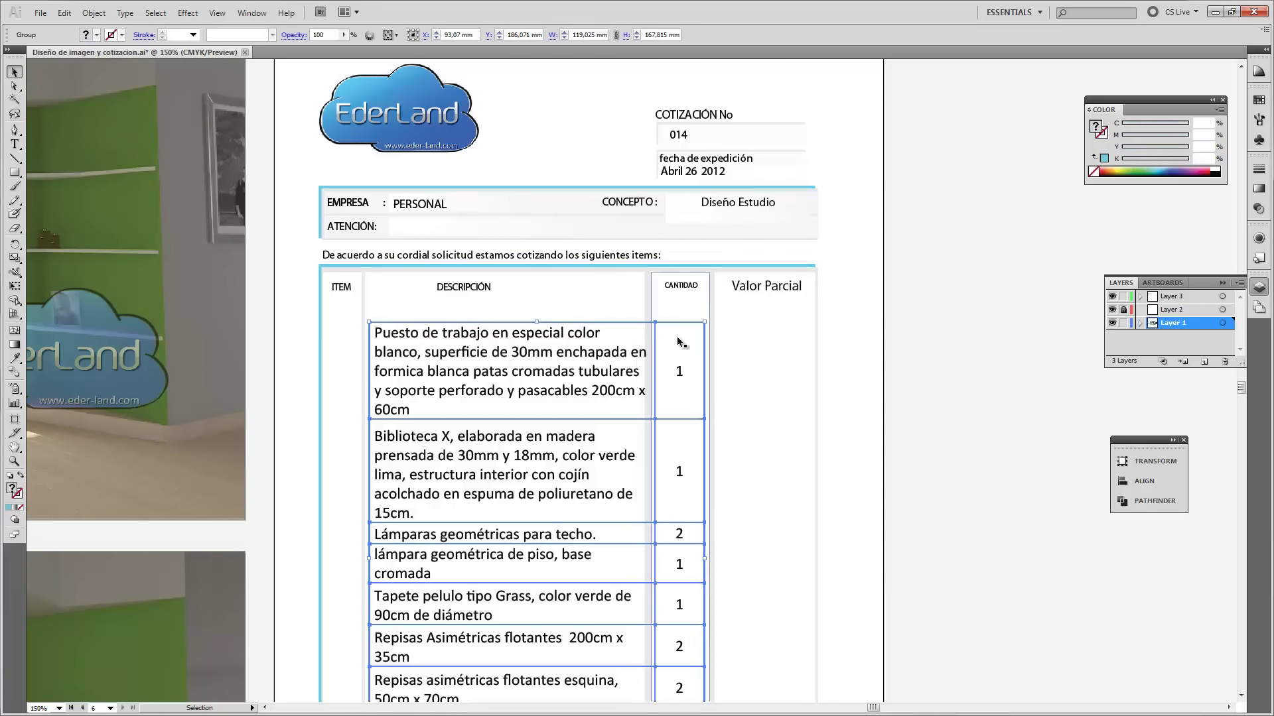
left_click(982, 338)
Scroll the view, switch to the Hand tool, and return to the cotizacion Excel window.
scroll(883, 349, "down", 2)
scroll(822, 340, "down", 3)
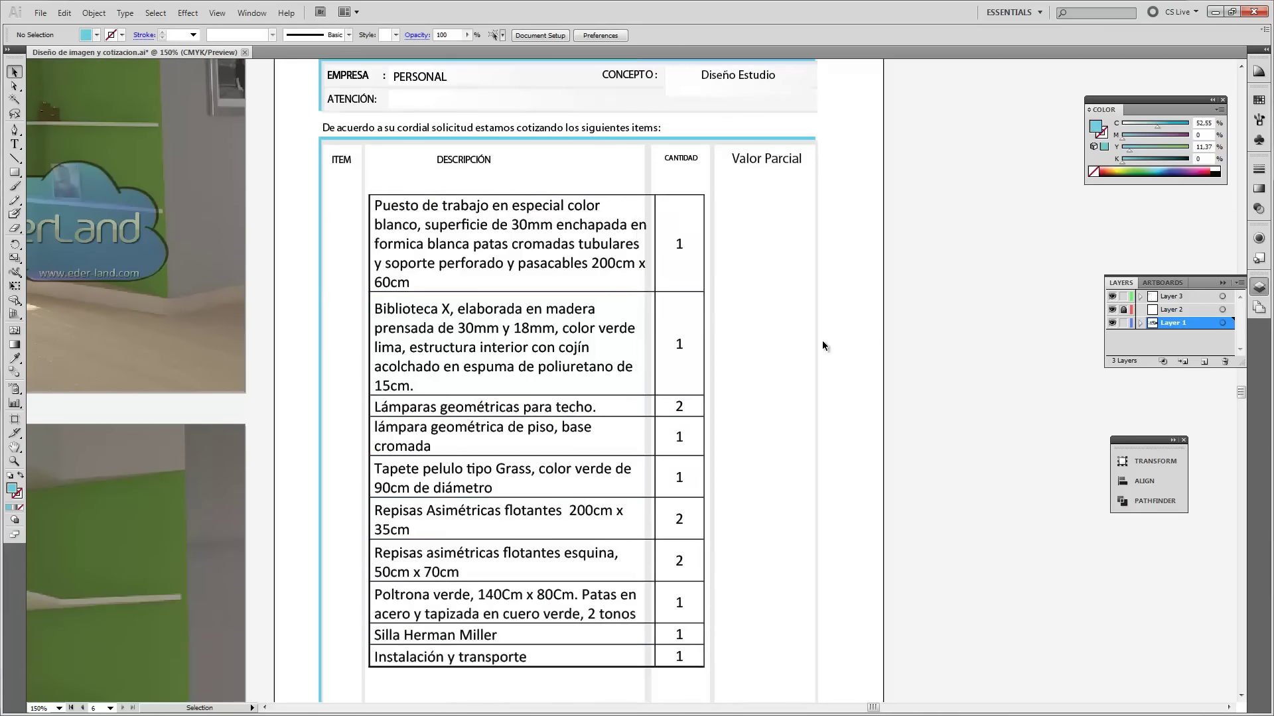
scroll(758, 202, "down", 1)
scroll(760, 330, "down", 3)
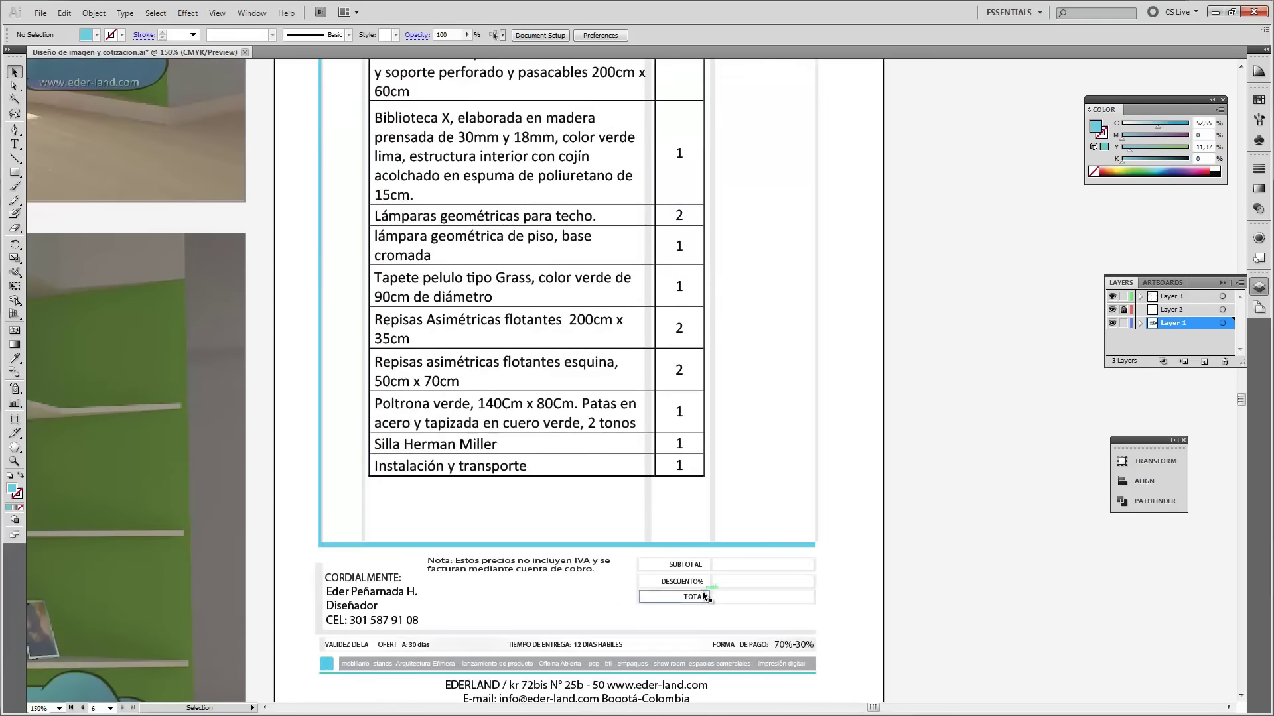
key("space")
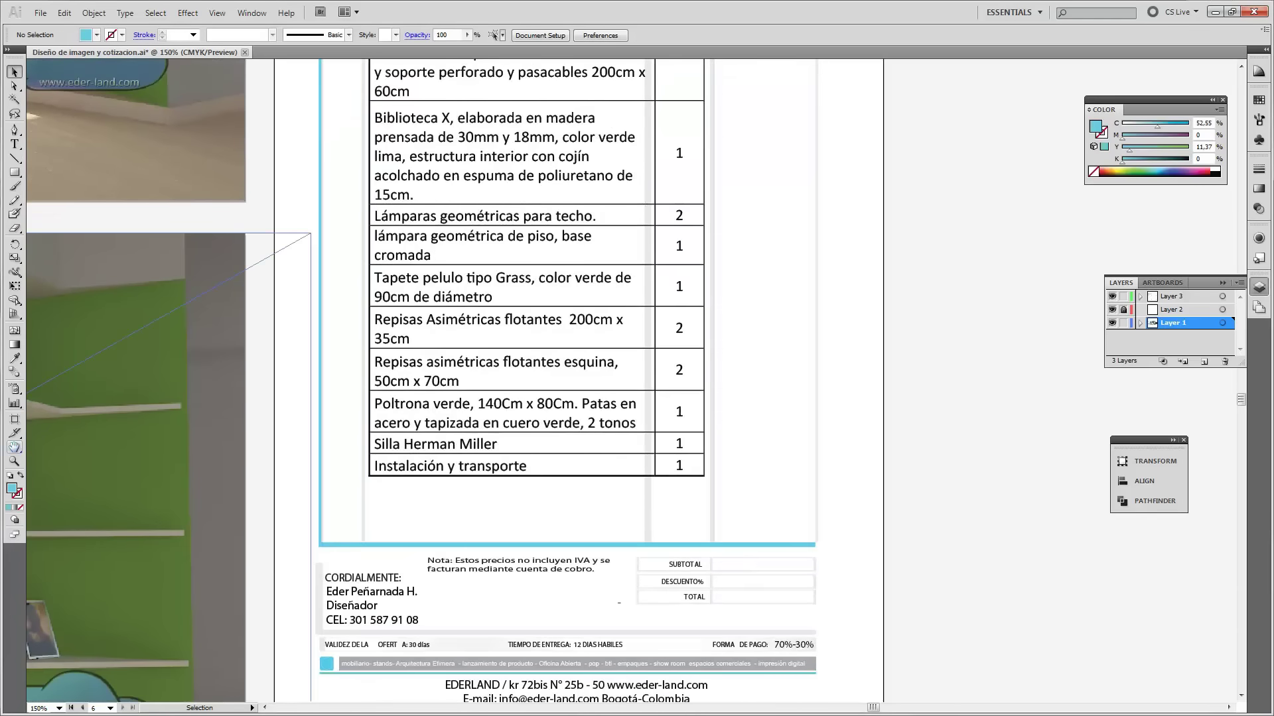
key("alt+Tab")
Enter column F prices: $100, $500, $50, $120, $300, $75 and $60 for the first seven items.
left_click(998, 335)
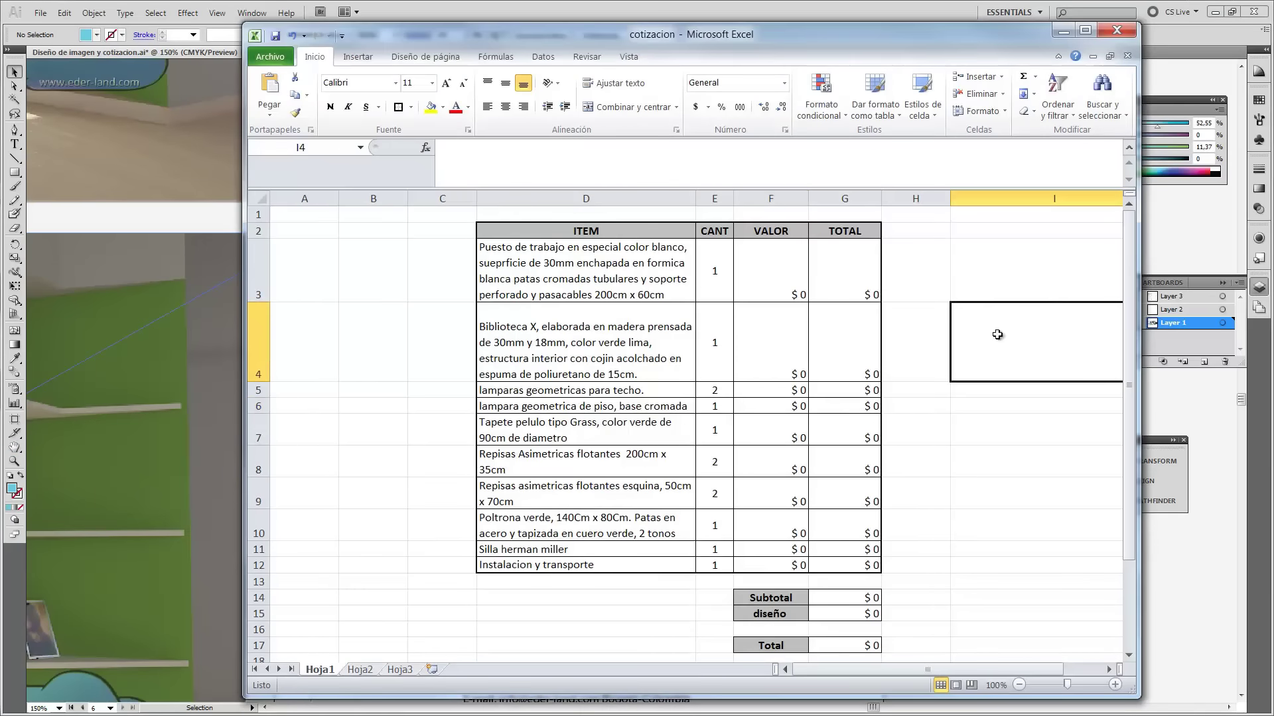
left_click(768, 277)
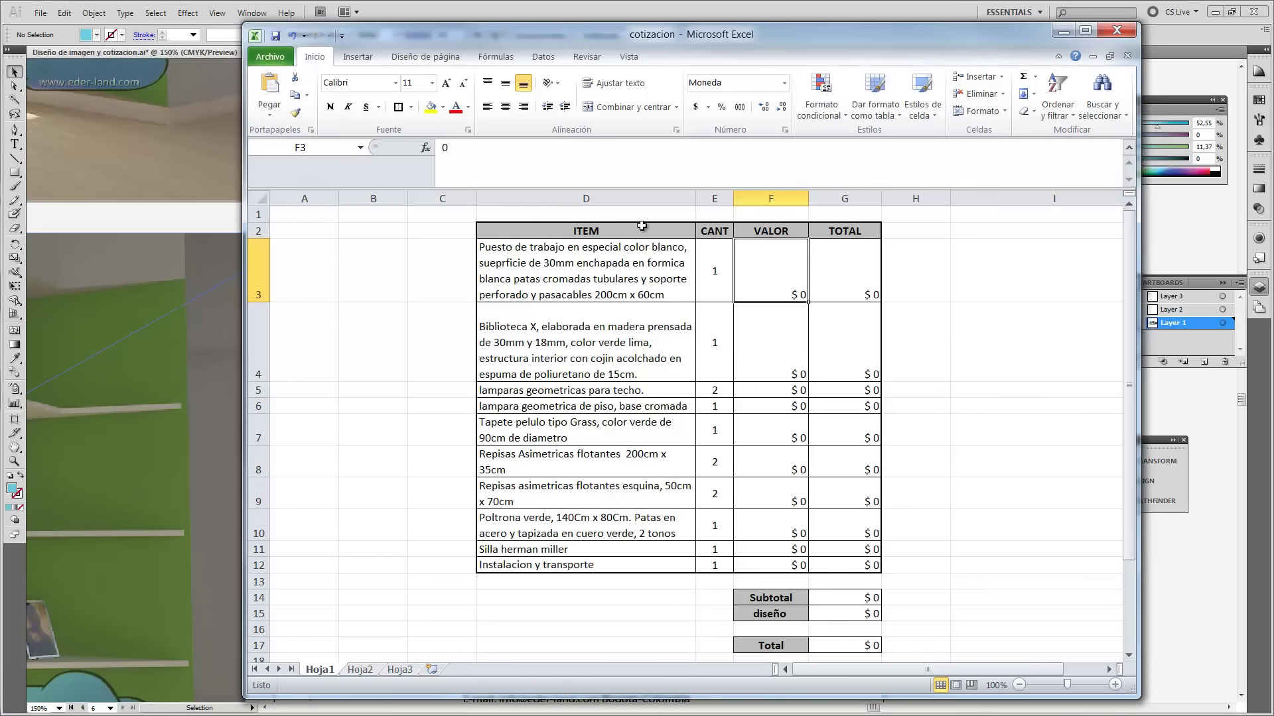
type("100")
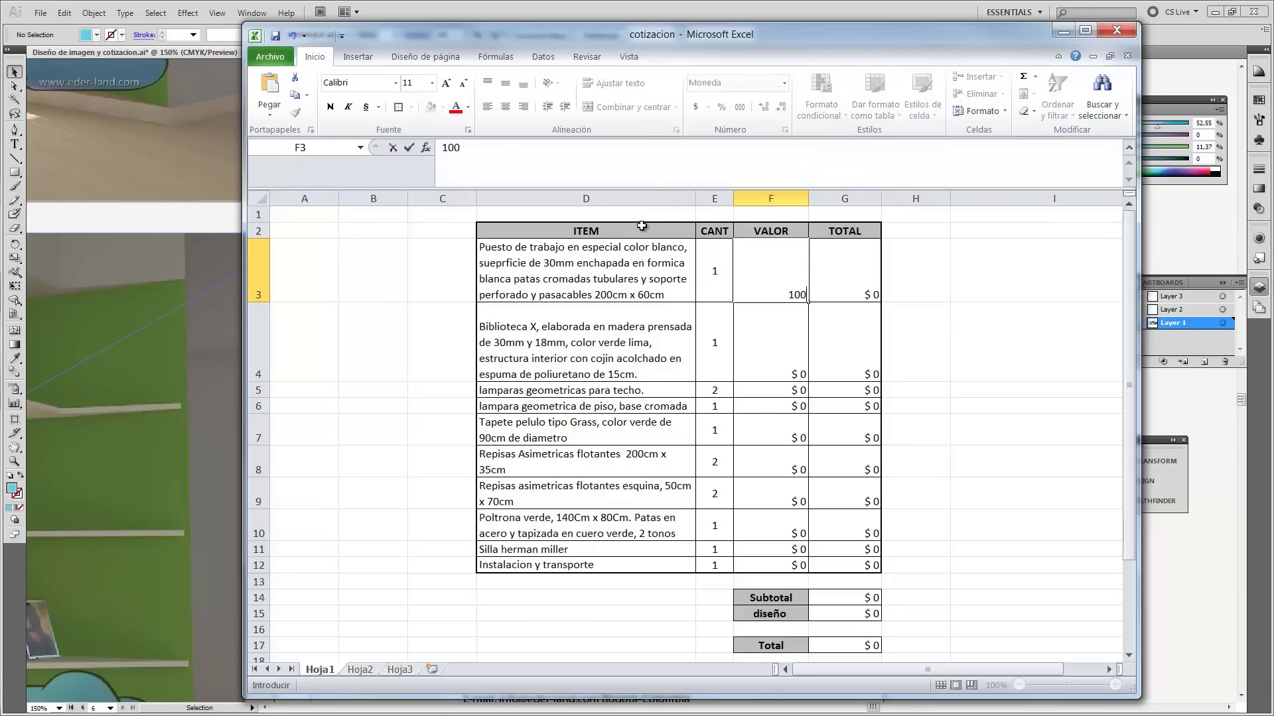
key("Return")
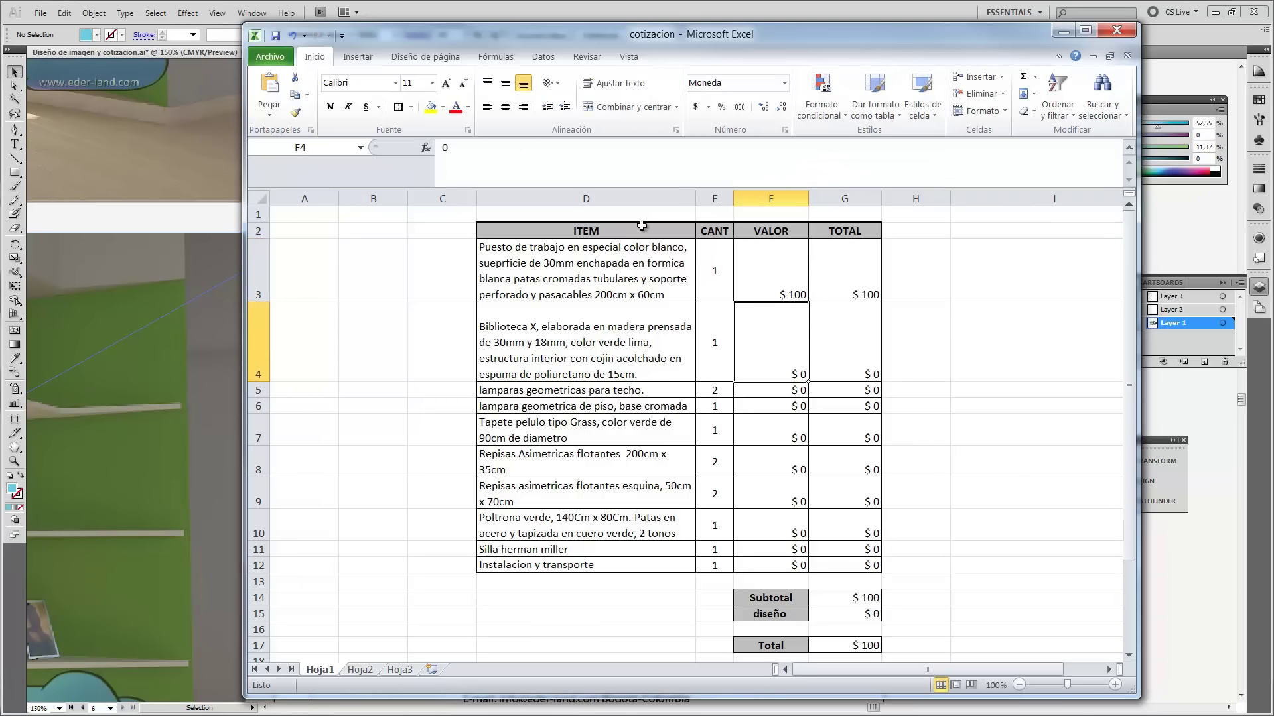
type("500")
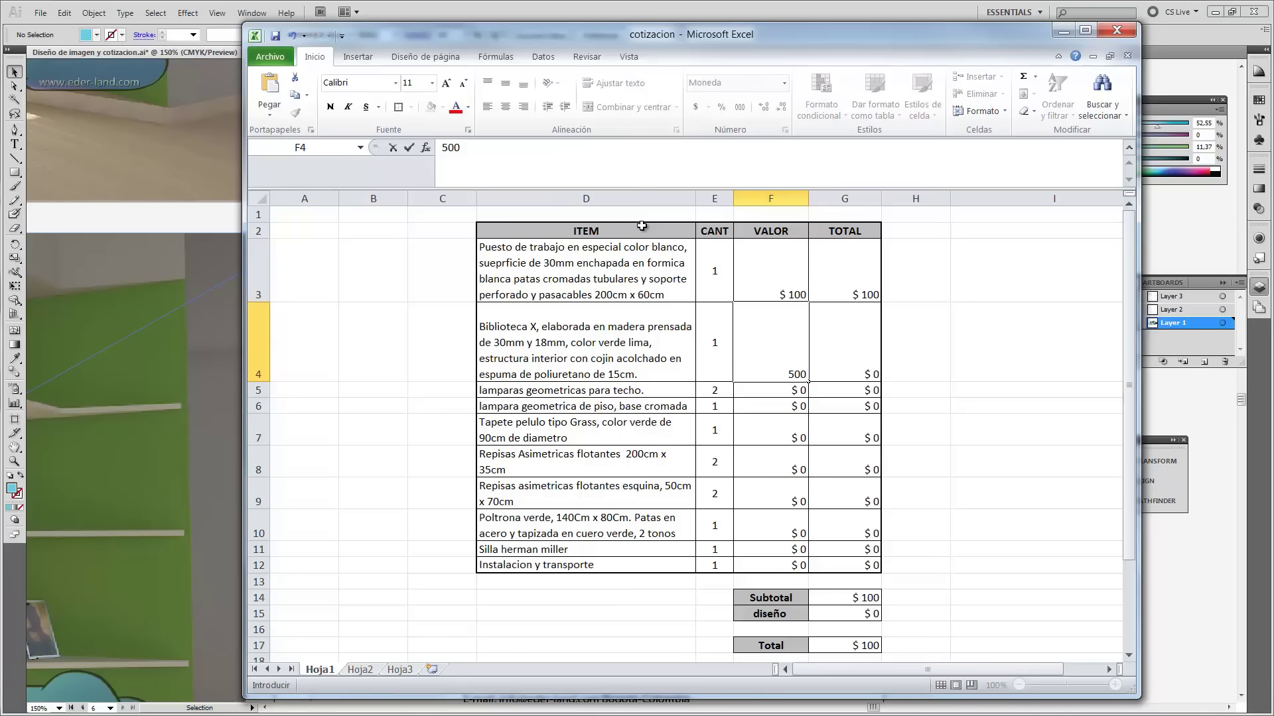
key("Return")
type("50")
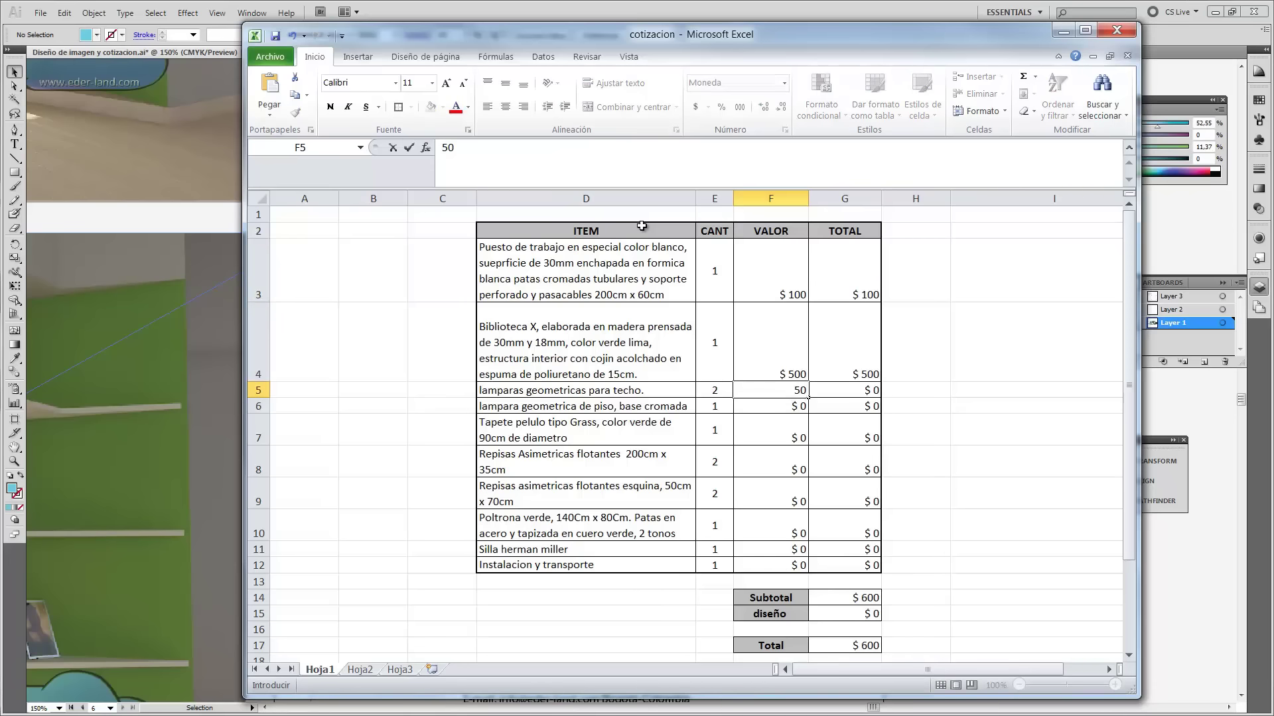
key("Return")
type("120")
key("Return")
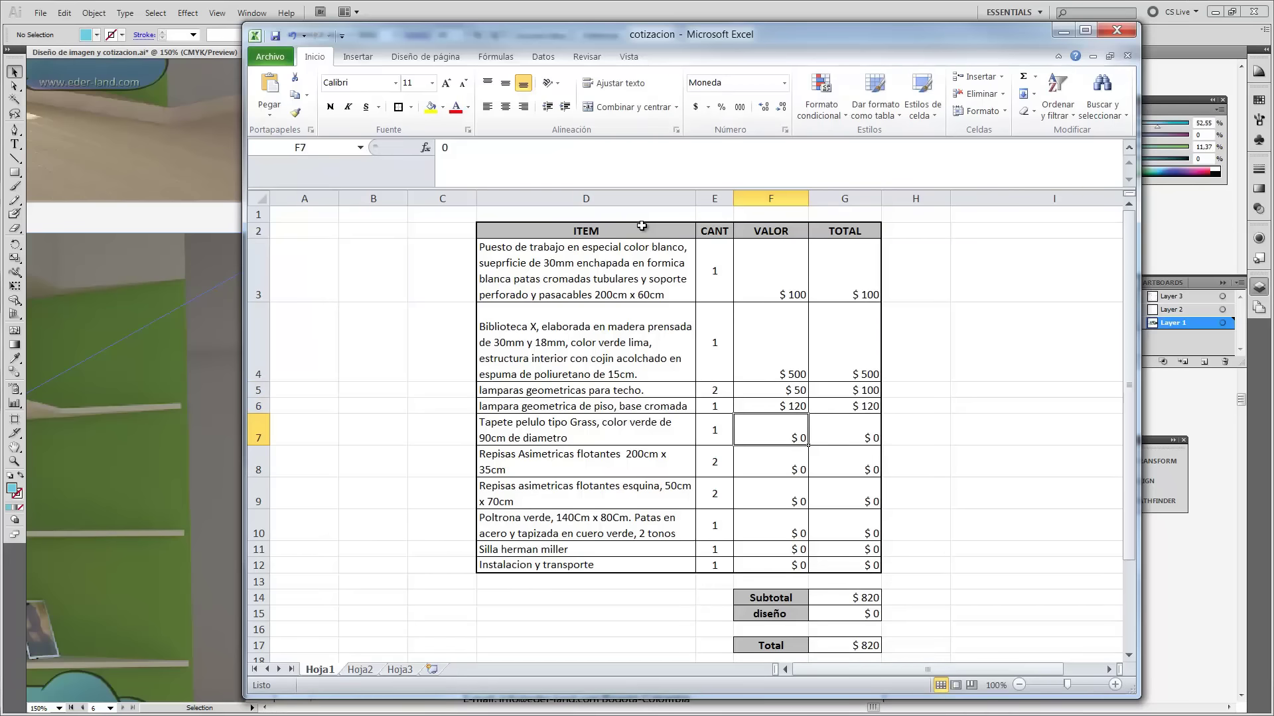
type("300")
key("Return")
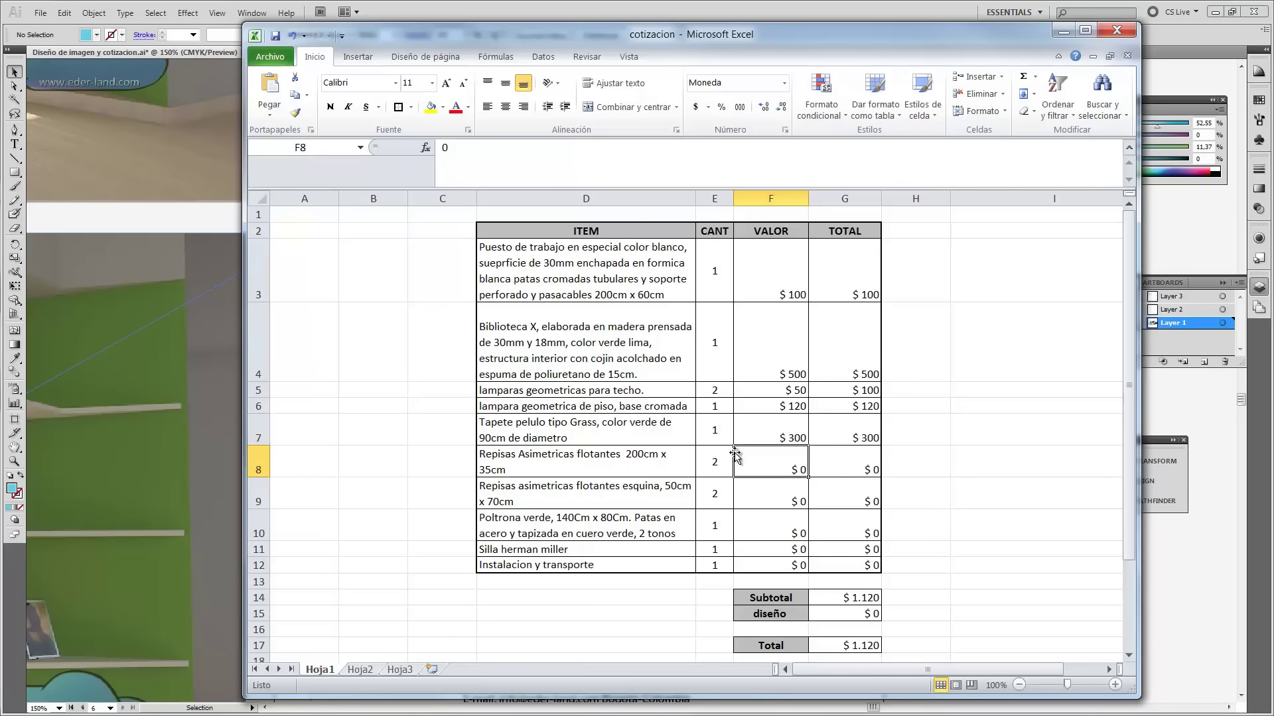
type("75")
key("Return")
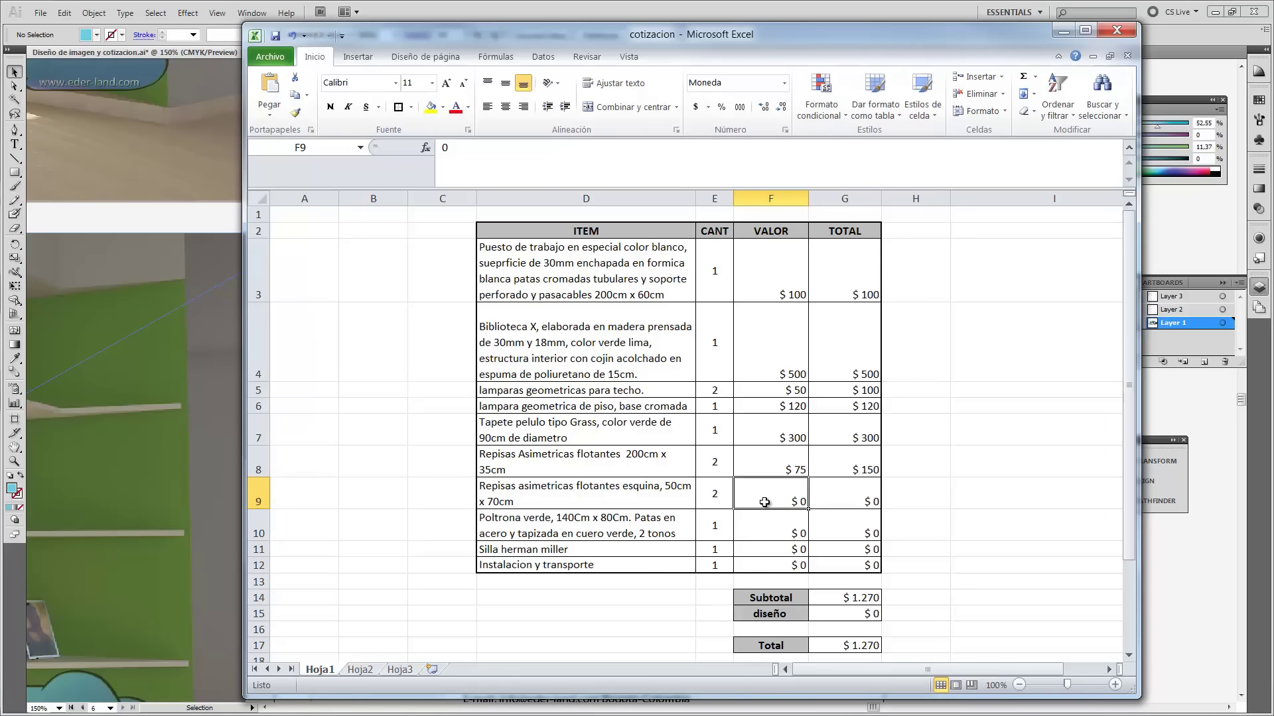
type("60")
key("Return")
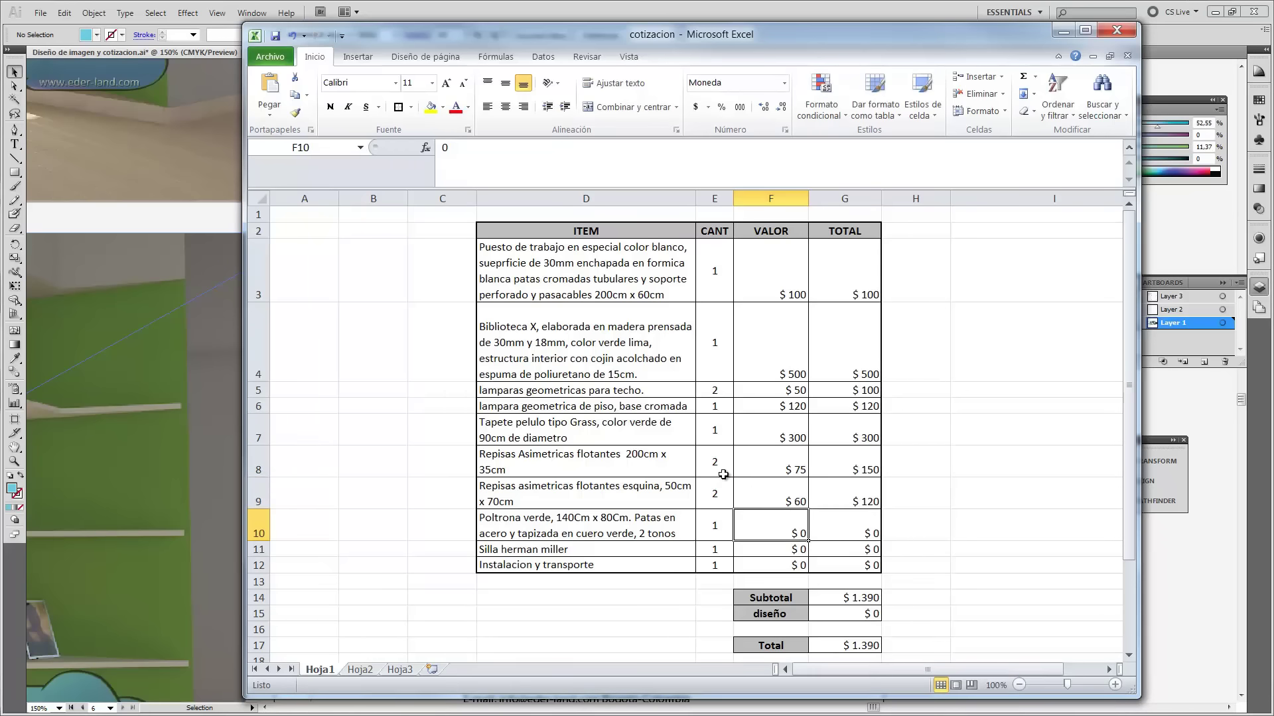
Set corner shelves quantity to 3, price armchair $450, Herman Miller chair $400, installation $300, and check G14.
left_click(715, 490)
type("3")
key("Return")
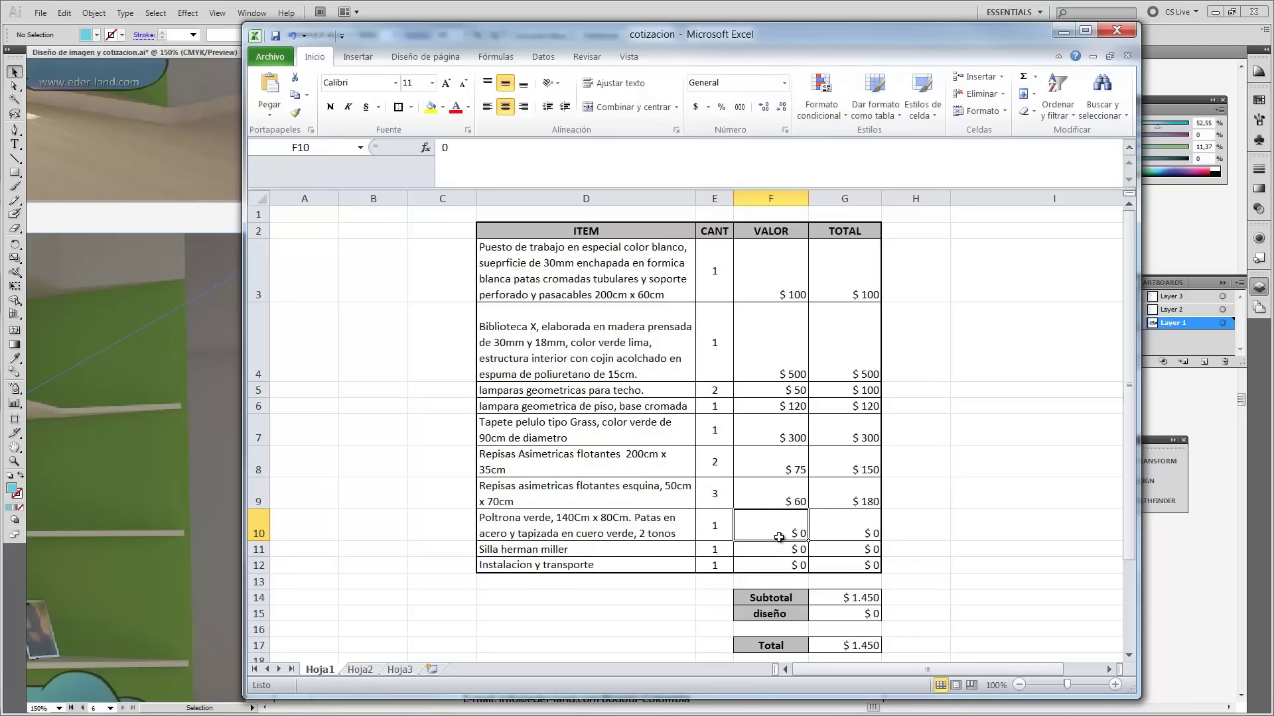
left_click(779, 538)
type("4")
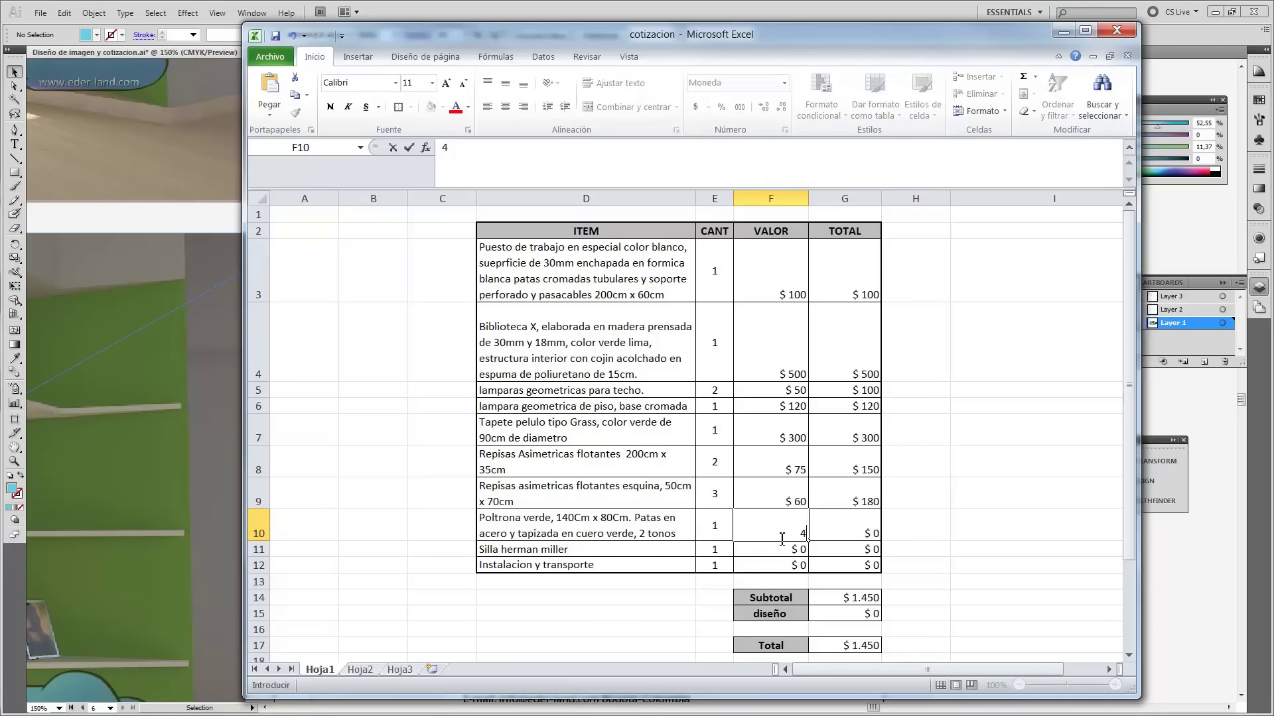
type("$ 450")
key("Return")
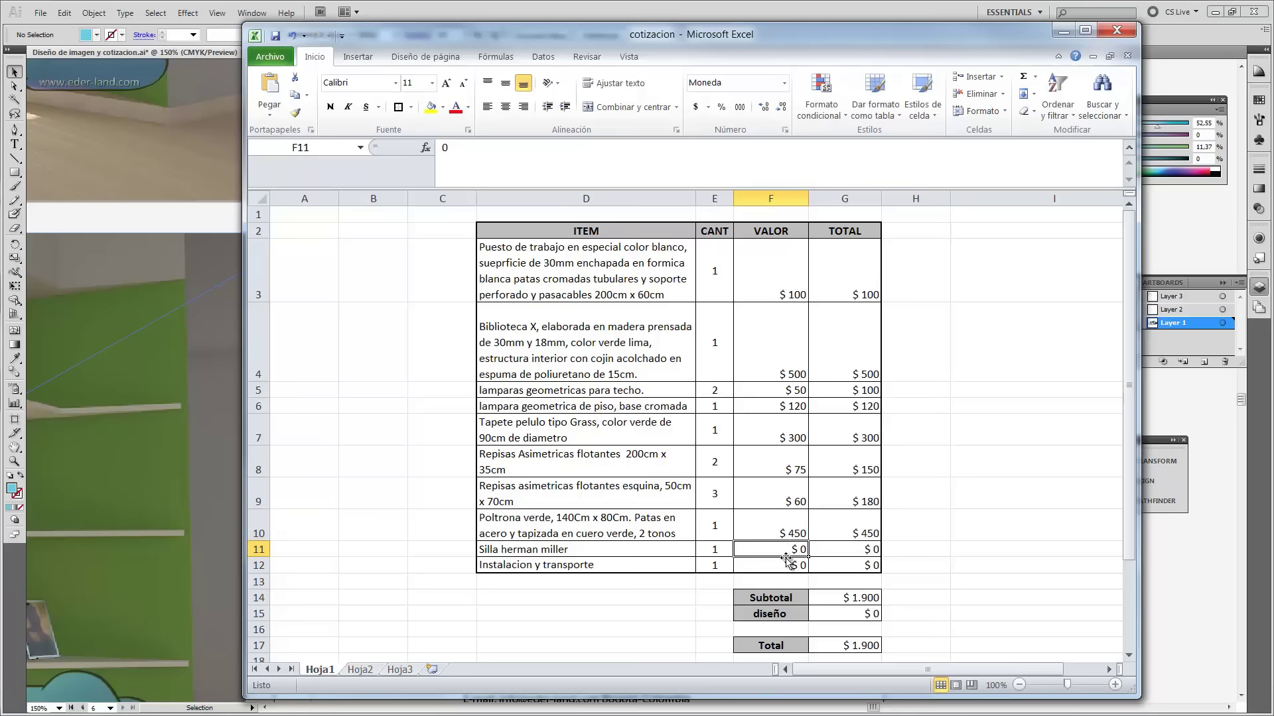
key("BackSpace")
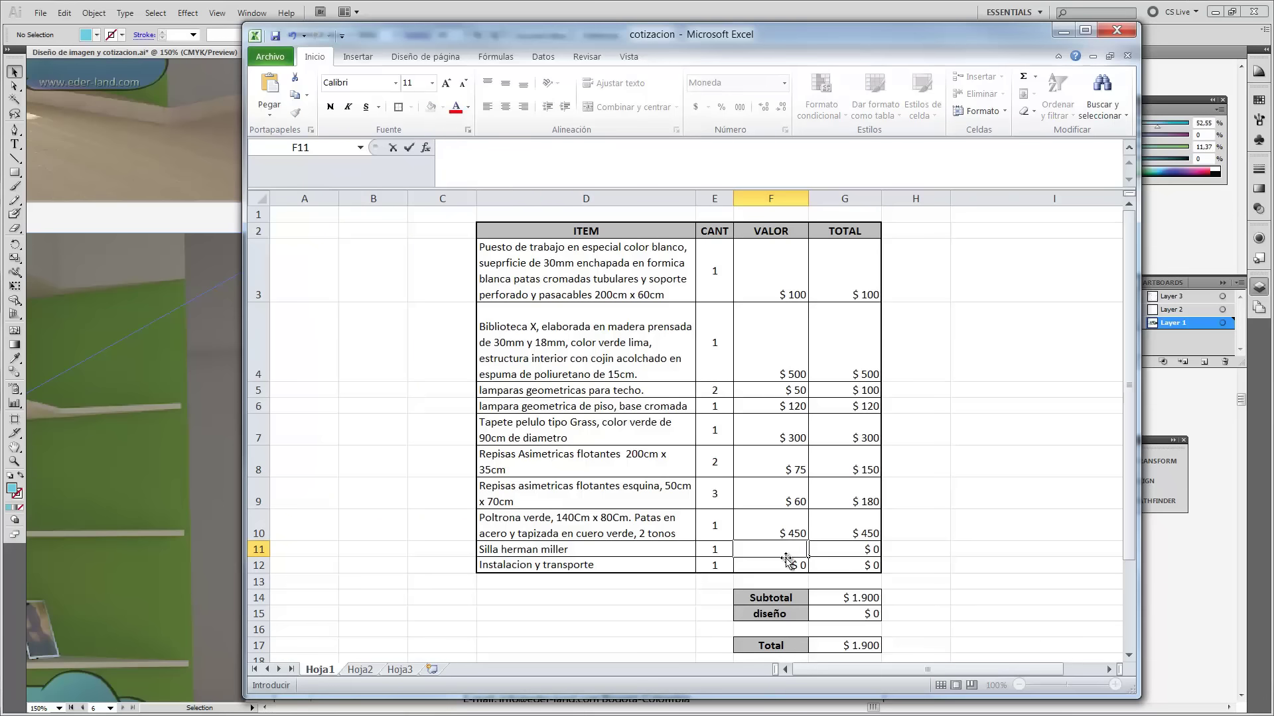
type("400")
key("Return")
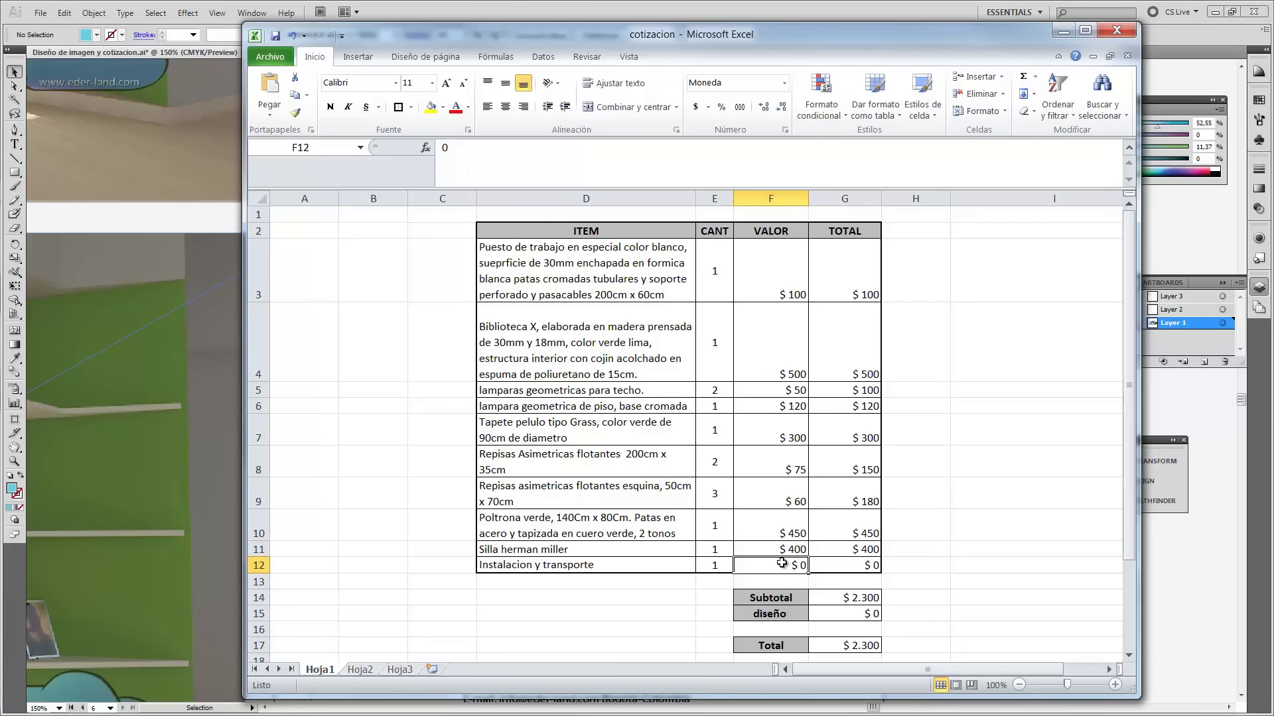
type("300")
key("Return")
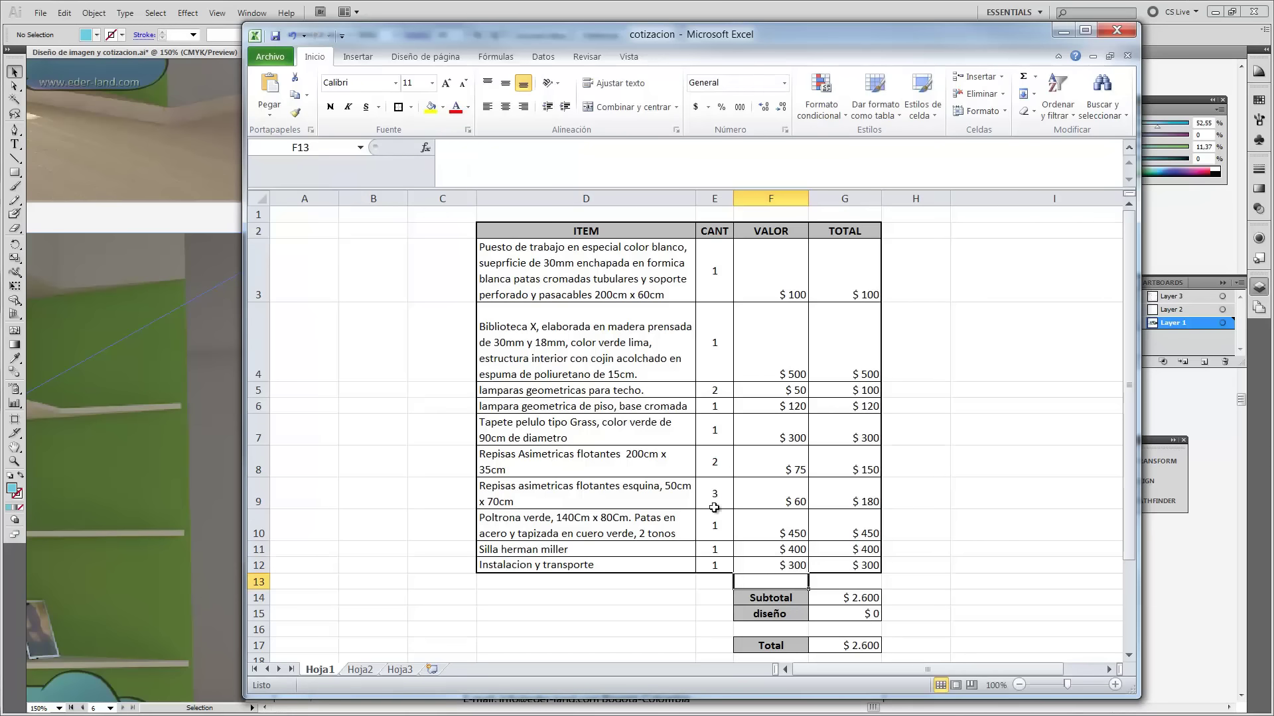
left_click(985, 563)
left_click(861, 599)
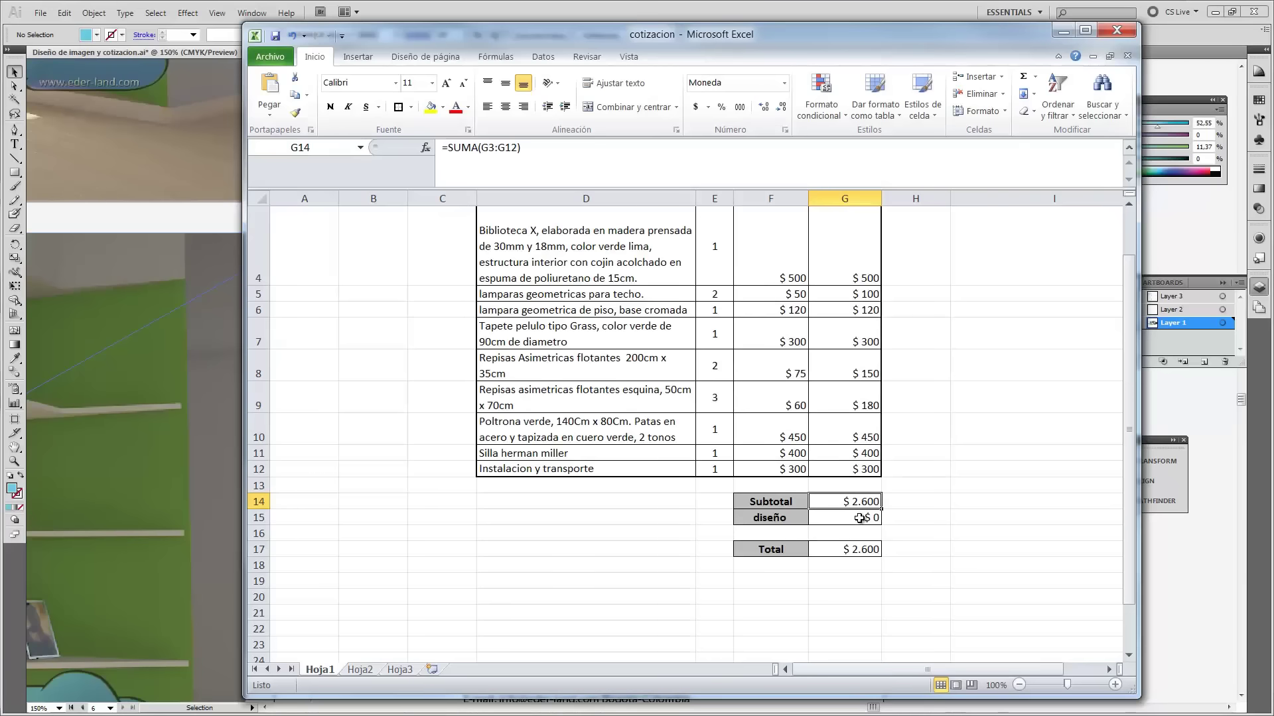
Select cell H2, right of the TOTAL header, for a new column heading.
scroll(860, 519, "up", 1)
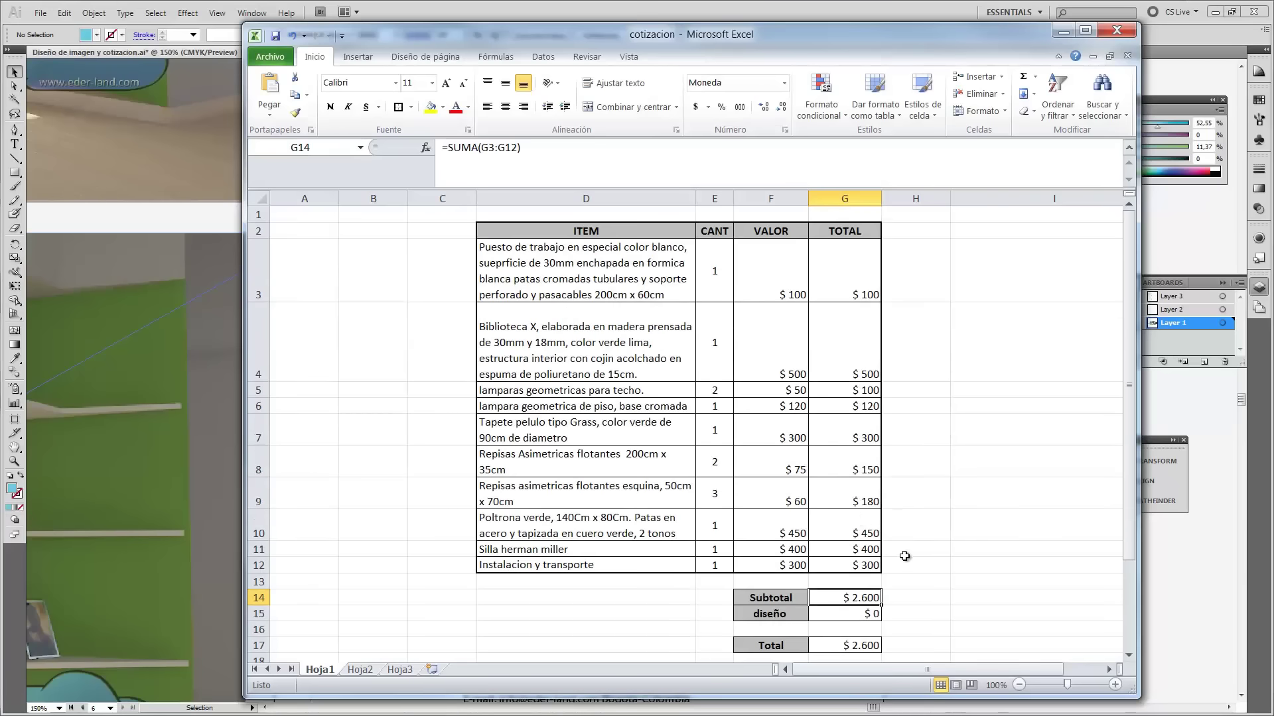
left_click(915, 233)
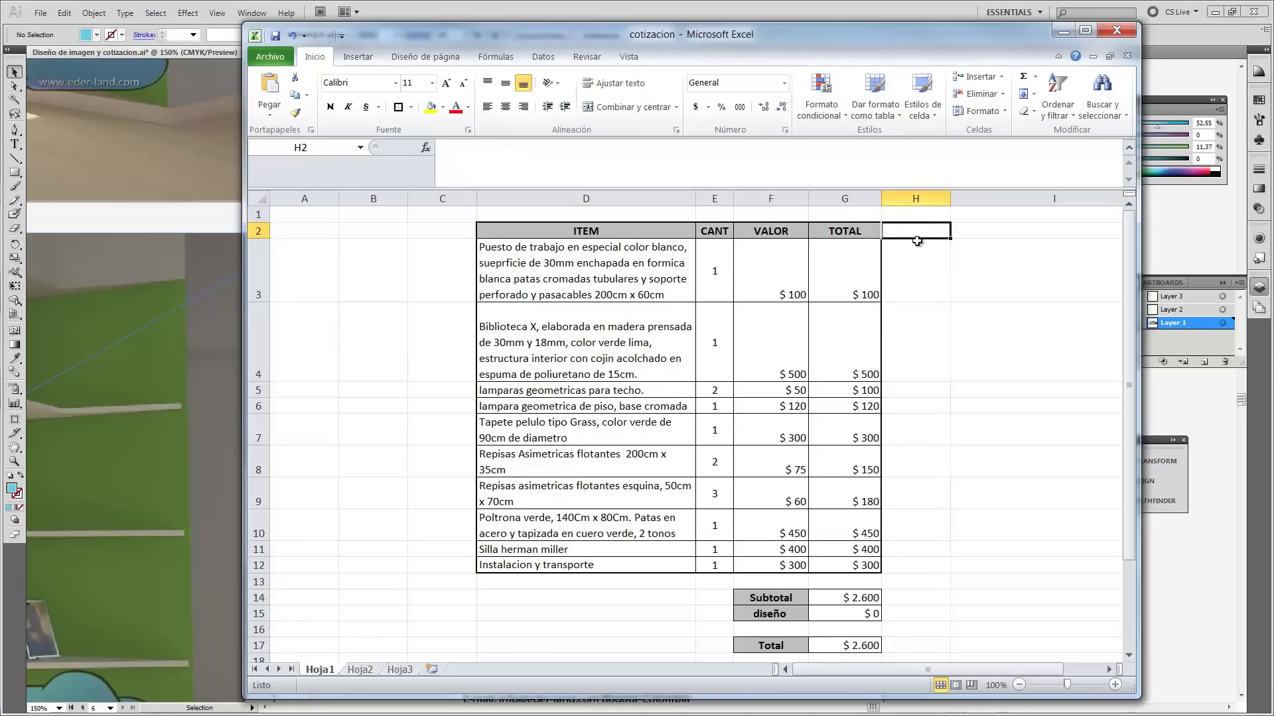
Enter the Tiempo heading in H2 and hours 2, 3 and 1 for the first three items.
type("Ti")
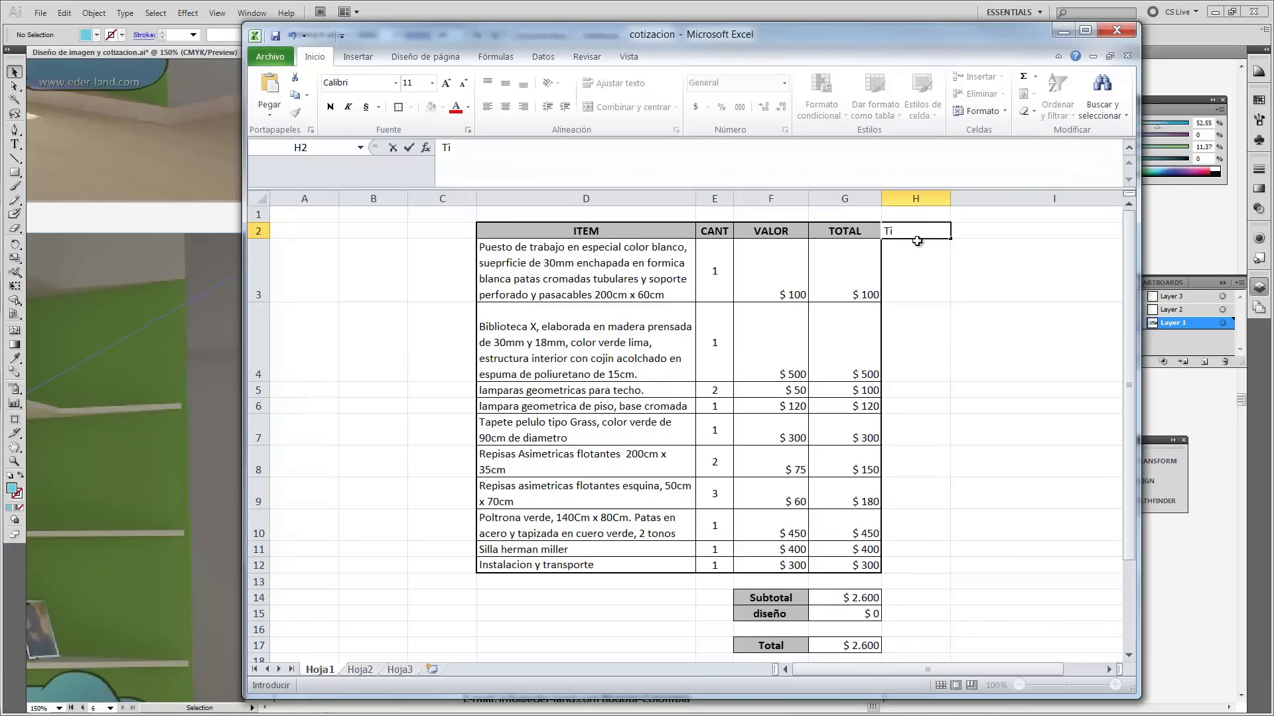
type("empo")
key("Return")
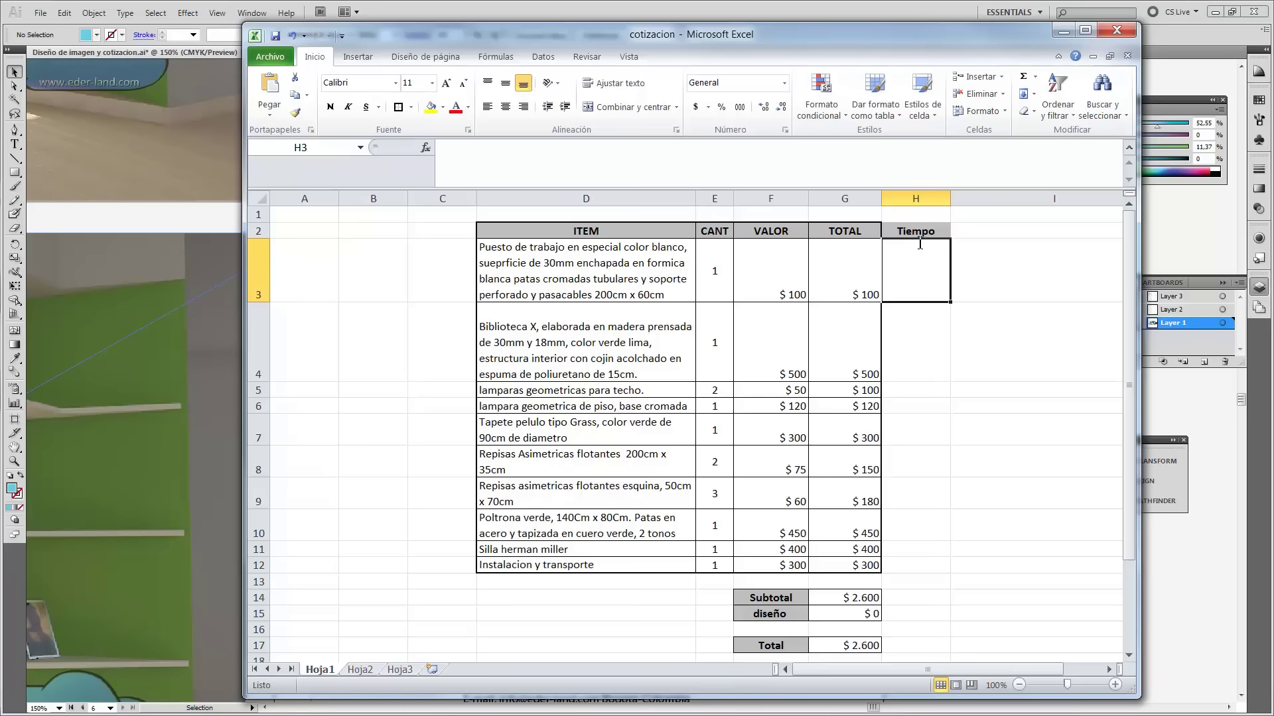
type("4")
key("Return")
type("3")
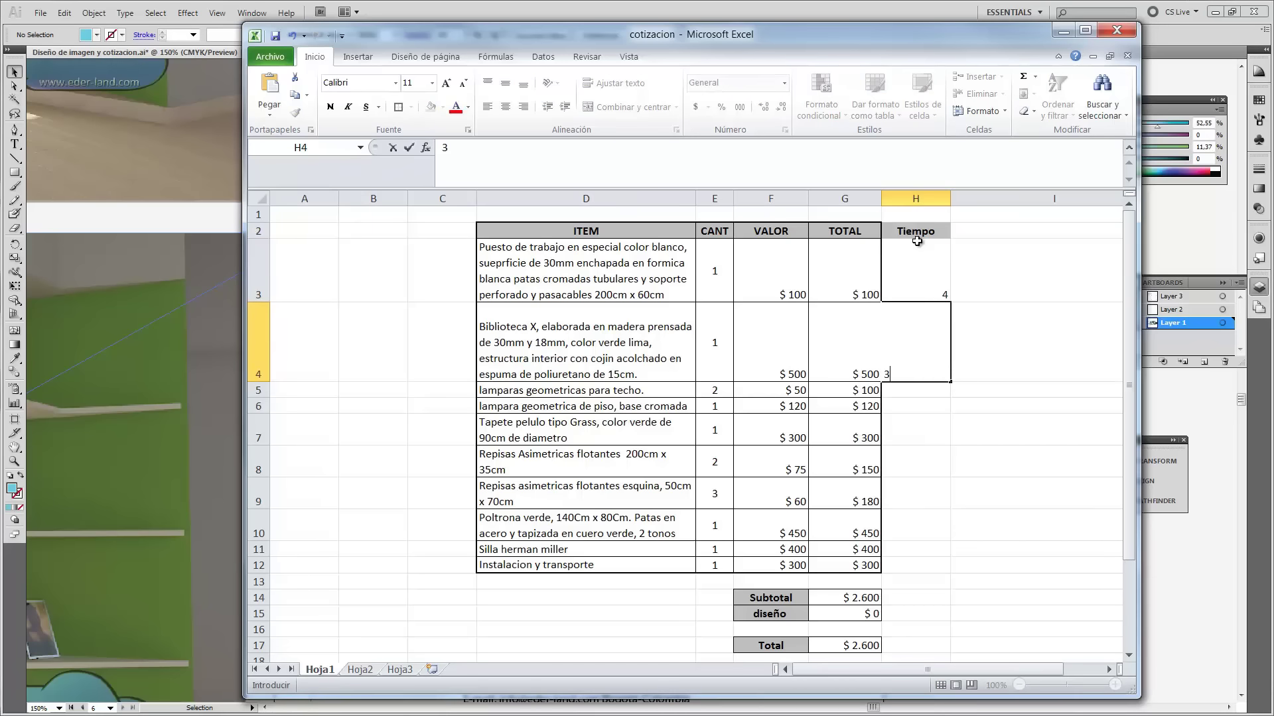
left_click(916, 241)
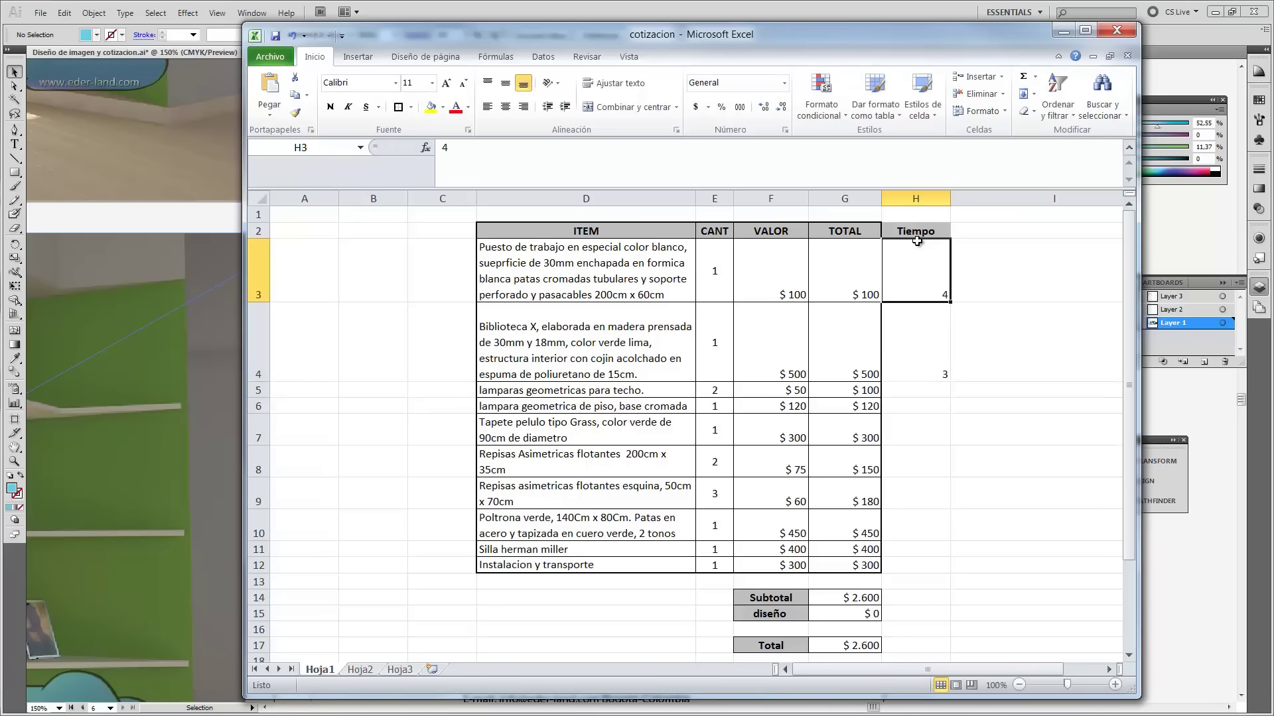
type("2")
key("Return")
key("Return")
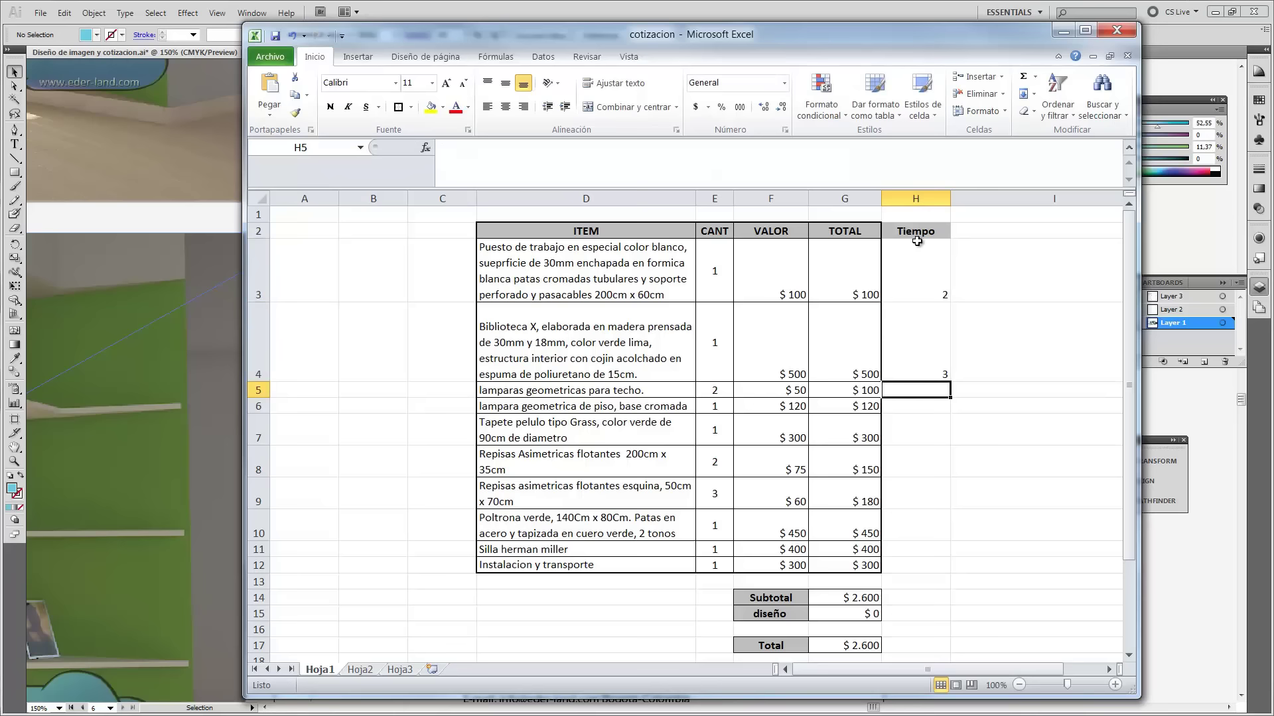
type("2")
key("Return")
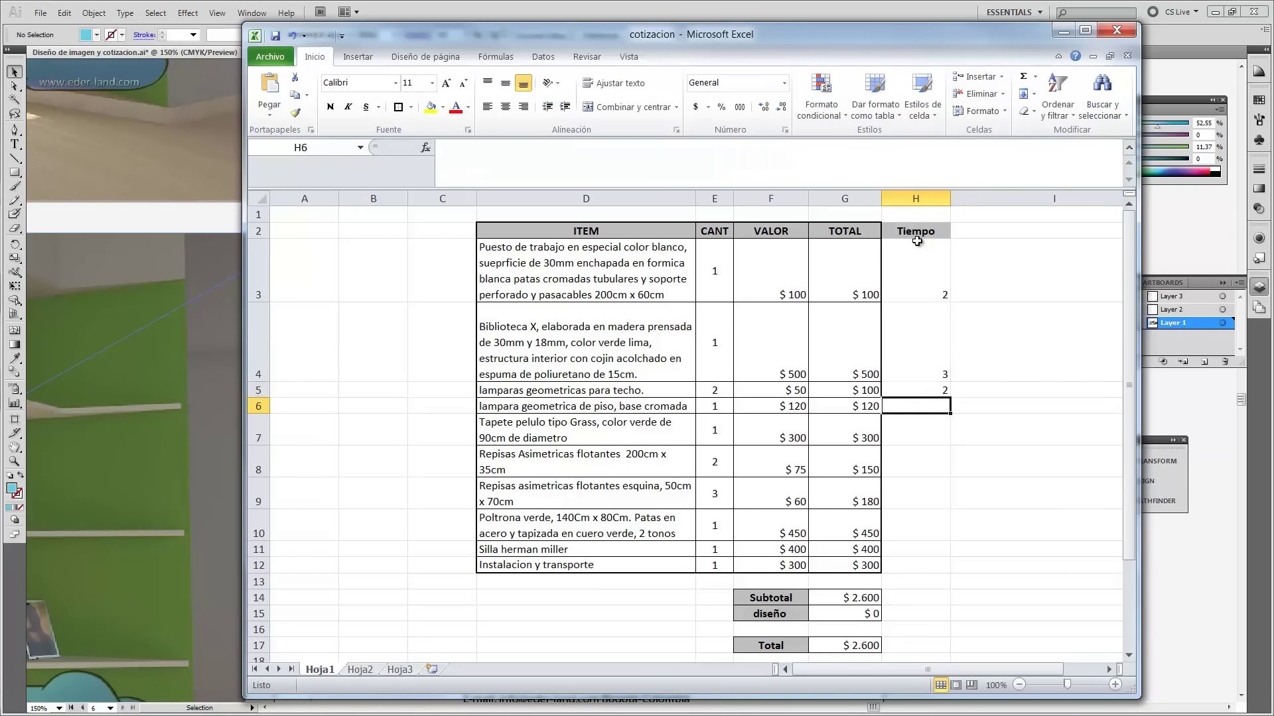
key("Up")
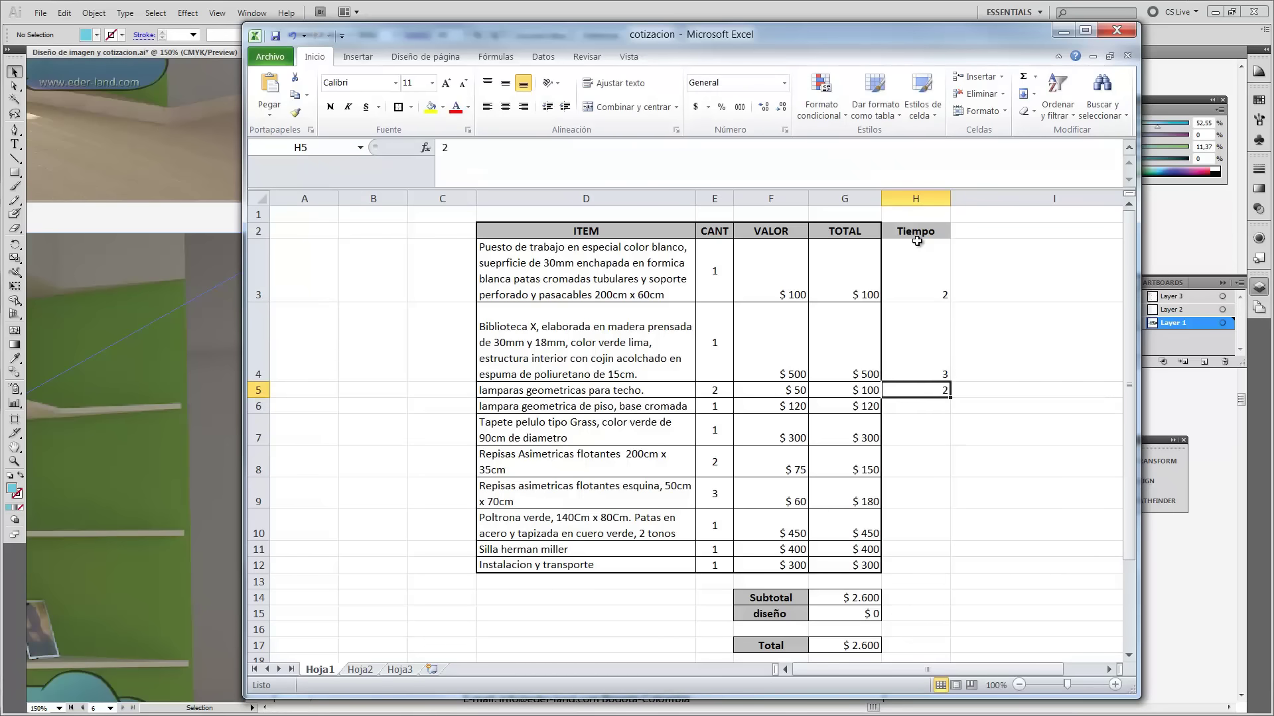
type("1")
key("Return")
Enter hours 1, 1, 4, 2, 2, 1 and 4 for the remaining seven items.
type("1")
key("Return")
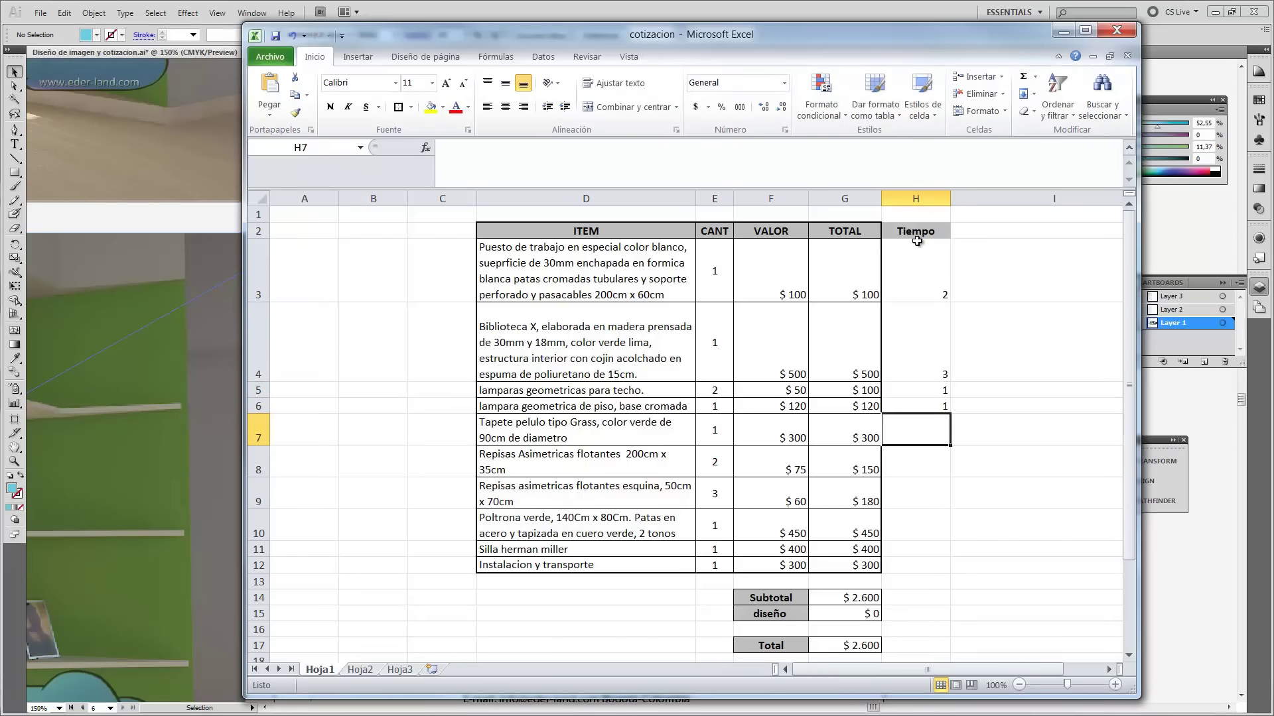
type("1")
key("Return")
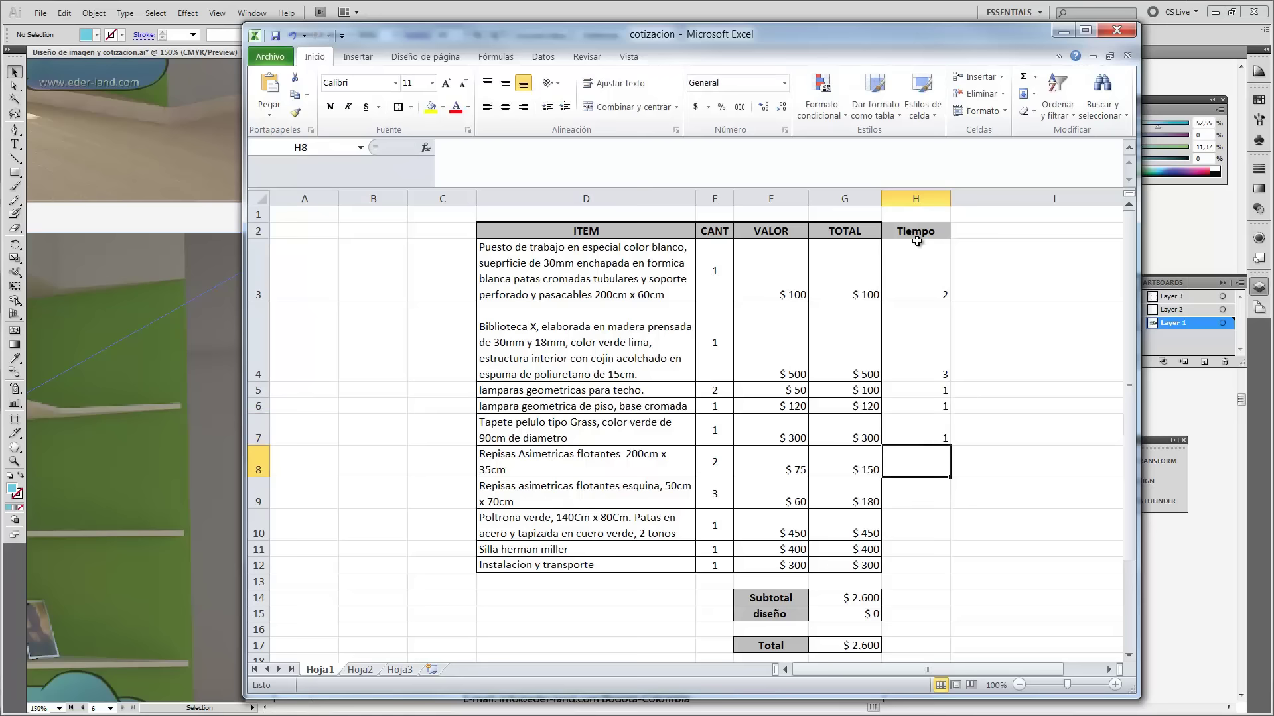
type("4")
key("Return")
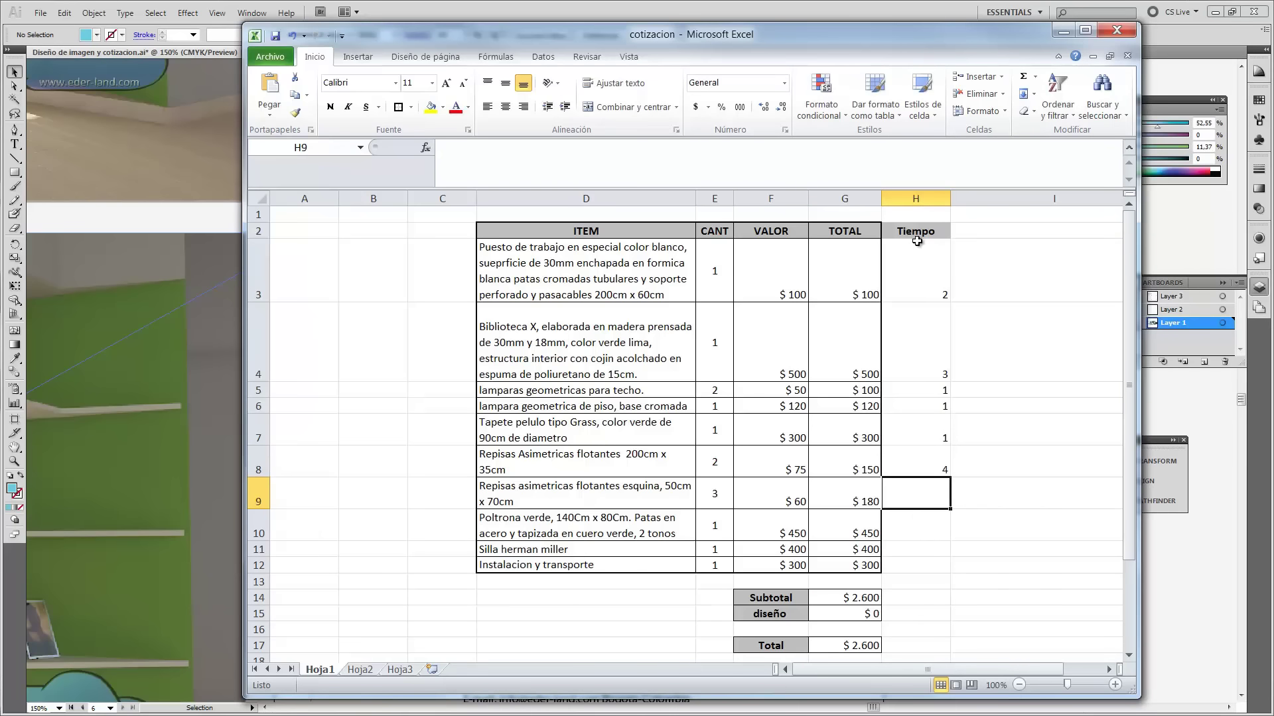
type("2")
key("Return")
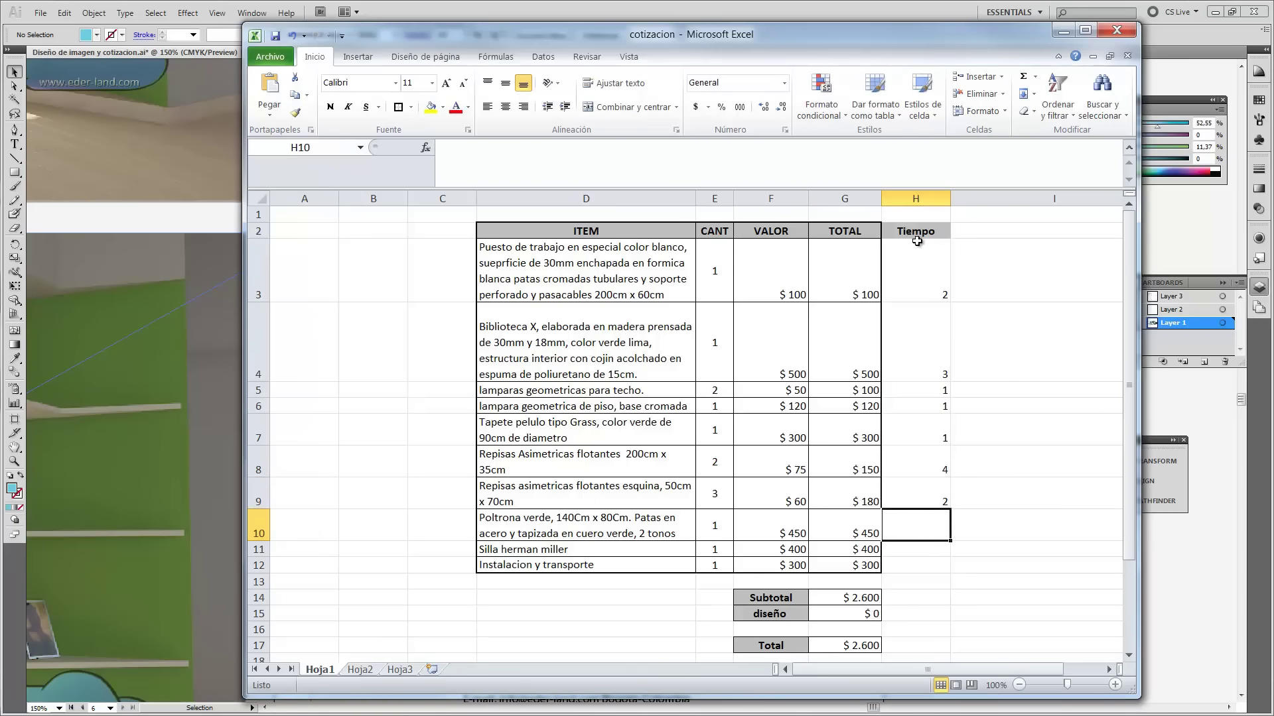
type("2")
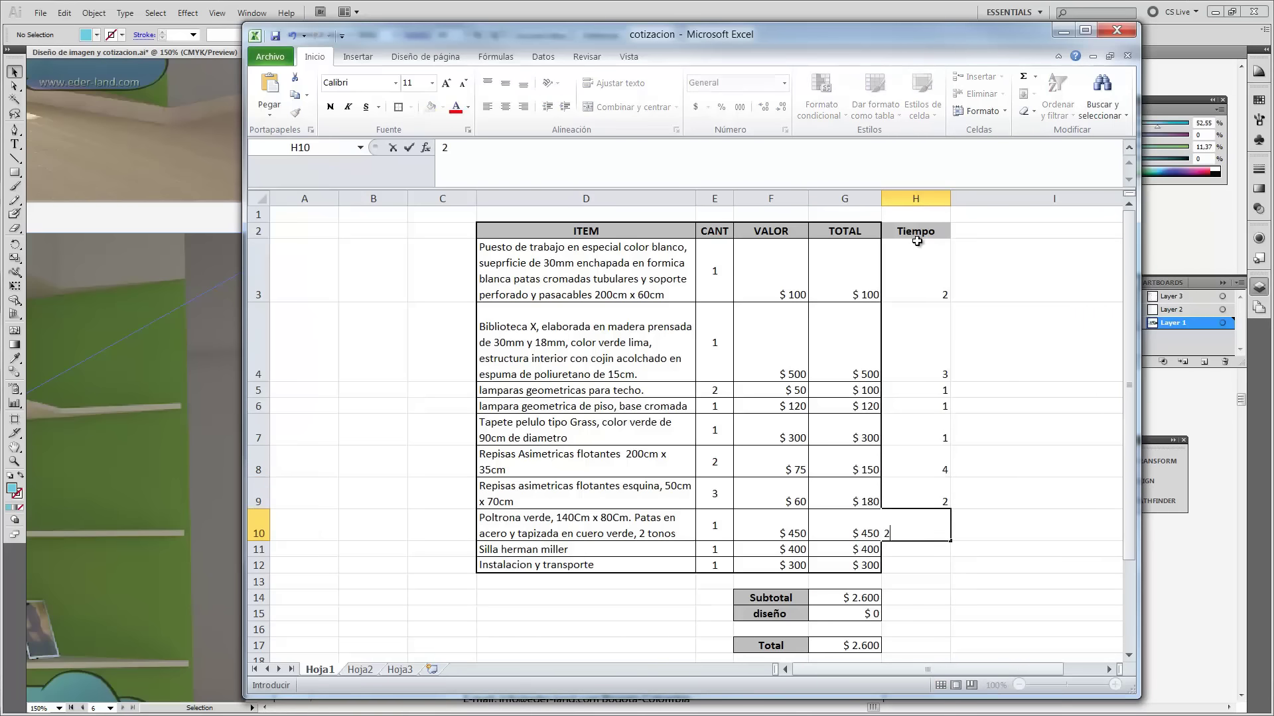
key("Return")
type("1")
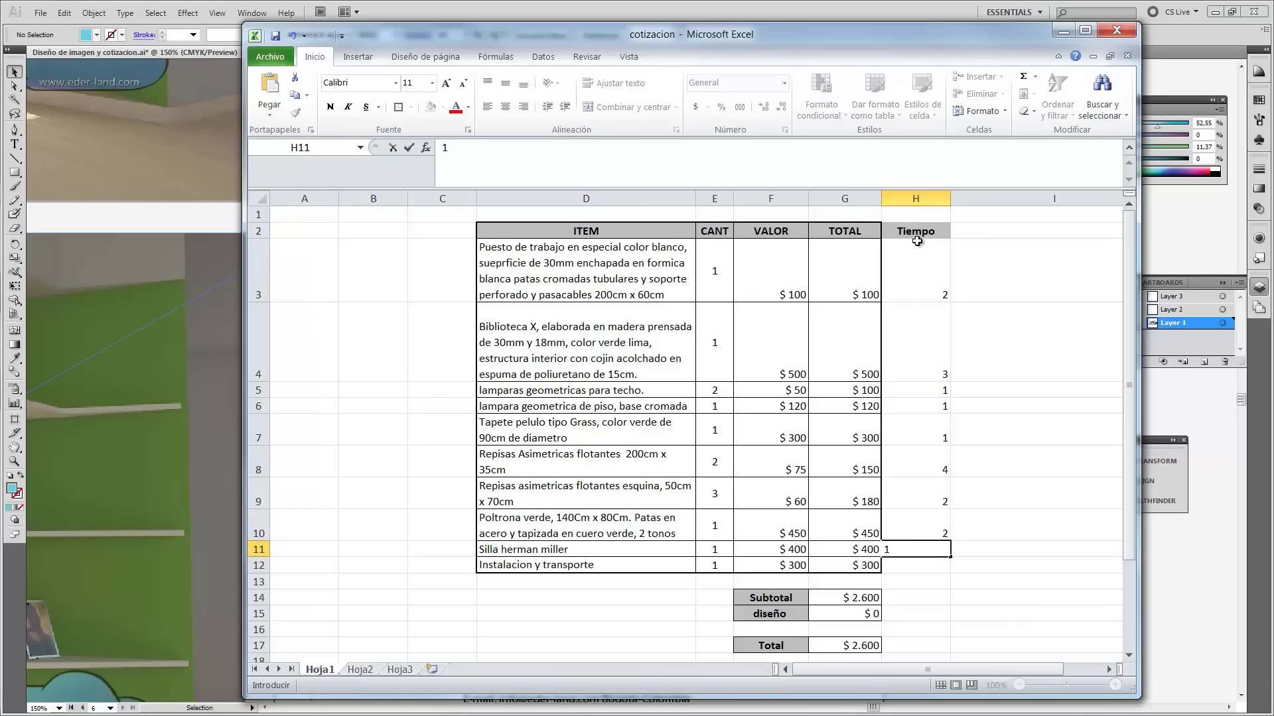
key("Return")
type("4")
key("Return")
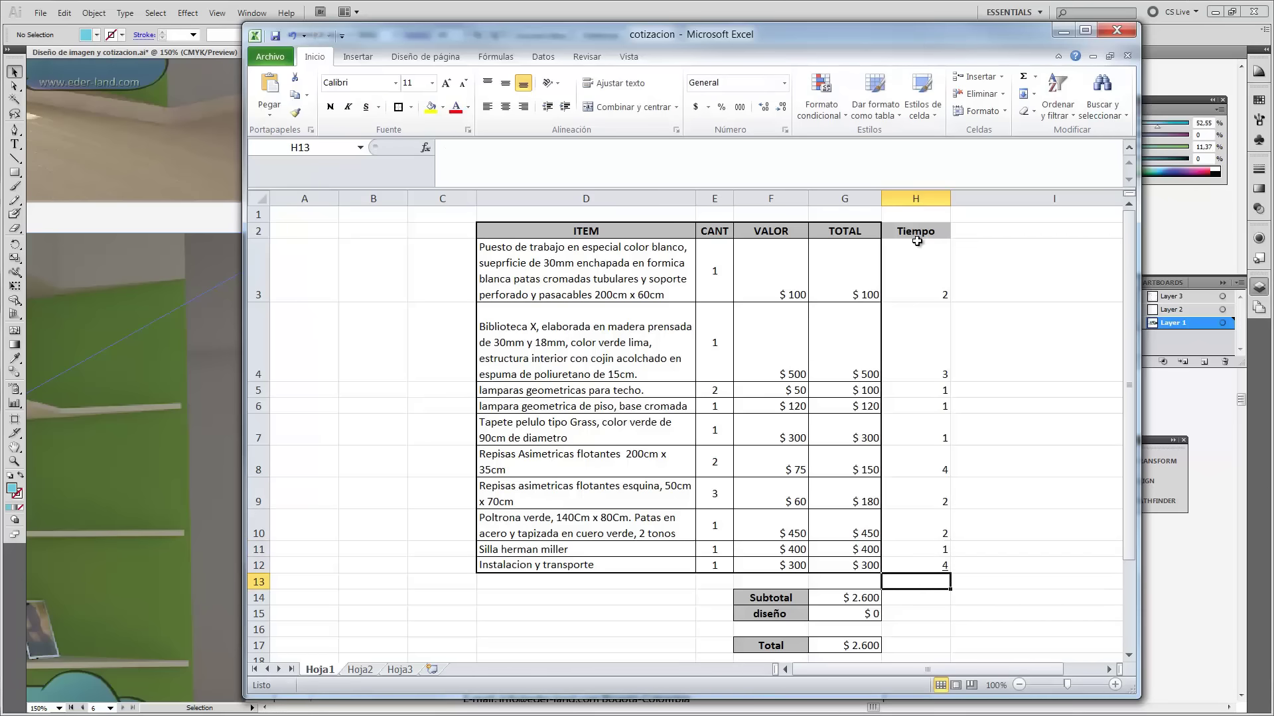
Fill G14's SUMA formula into H14 to total 21 hours, and label I14 'Horas'.
left_click(866, 598)
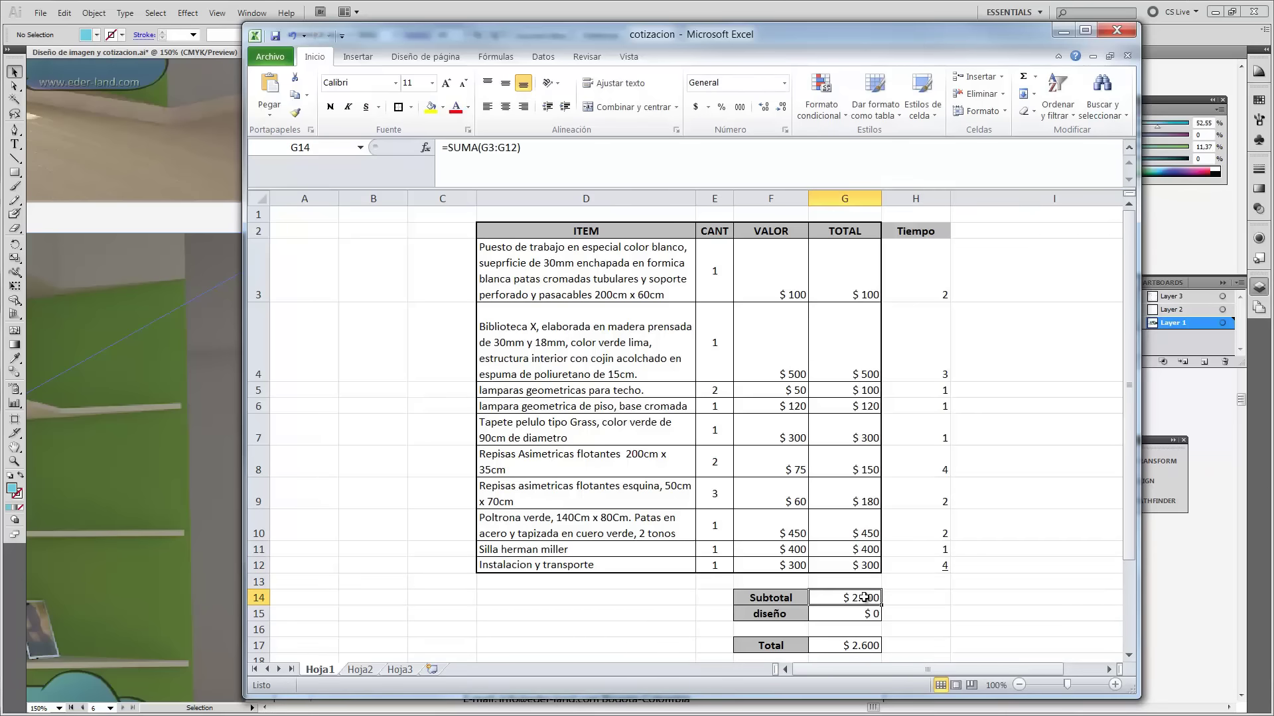
left_click_drag(881, 604, 945, 601)
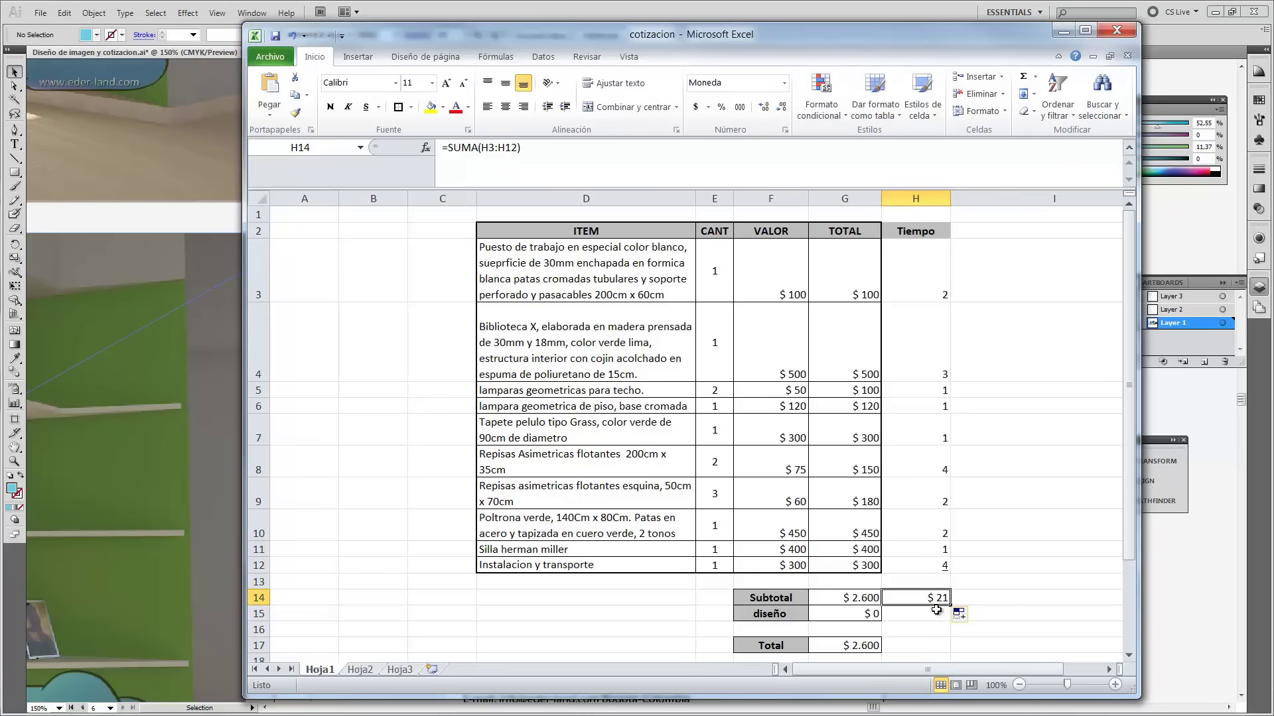
left_click(982, 599)
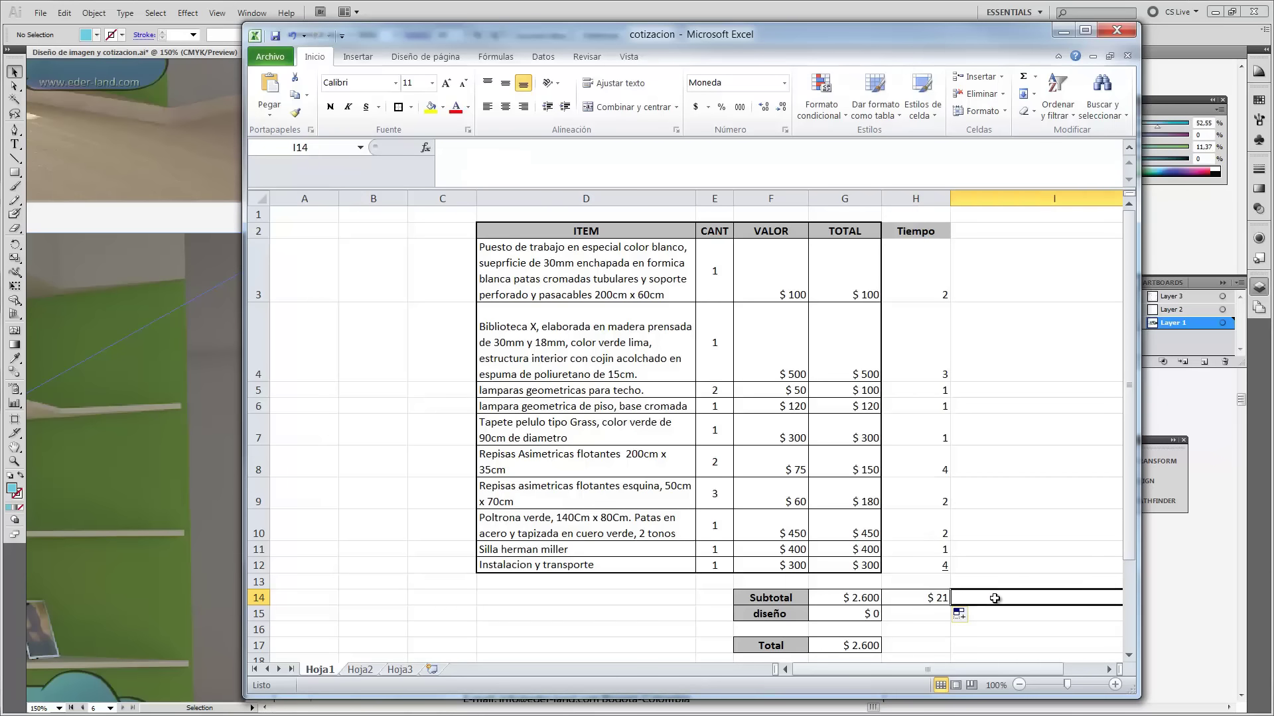
type("Horas")
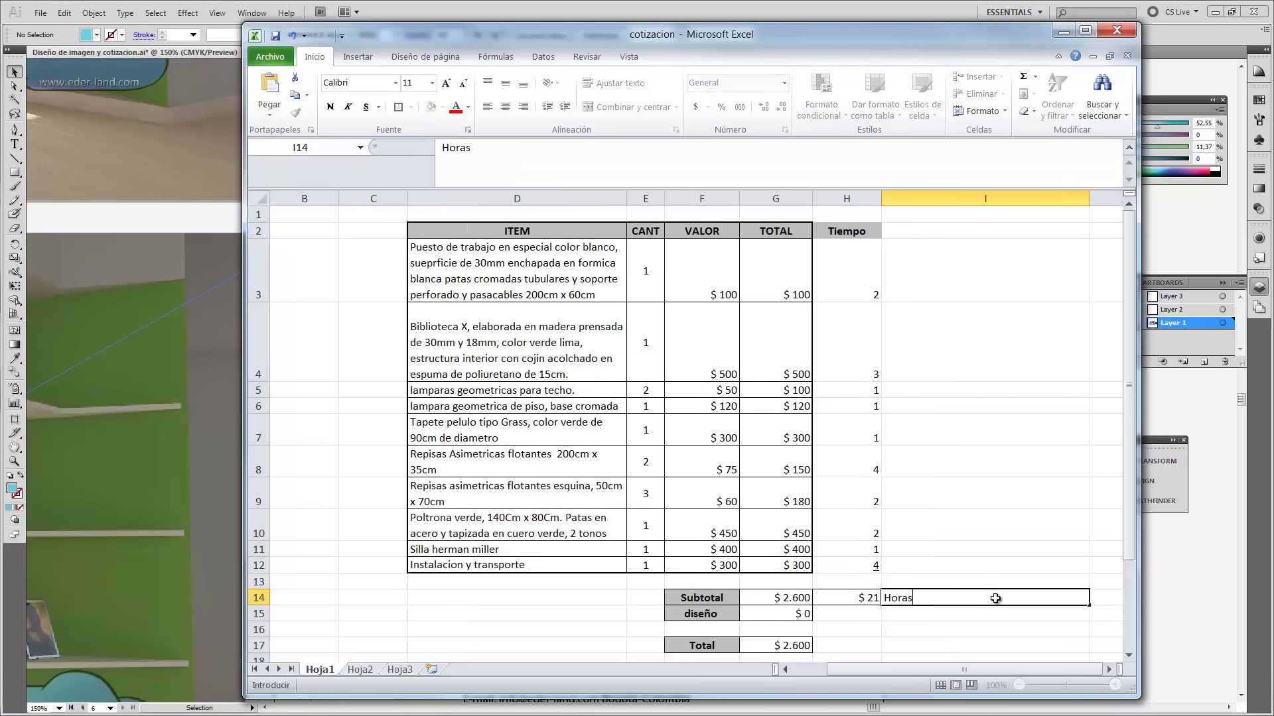
key("Return")
Enter an hourly rate of 50 in J14.
left_click(995, 599)
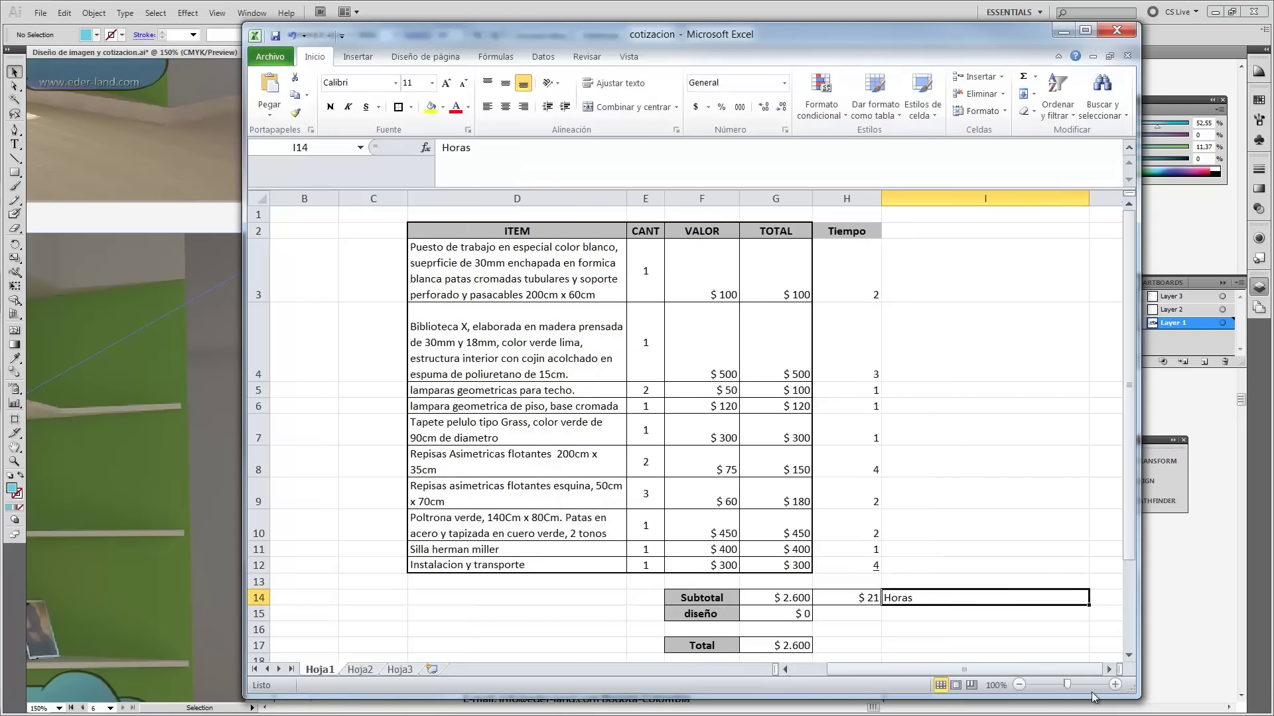
left_click(1109, 669)
left_click(1110, 669)
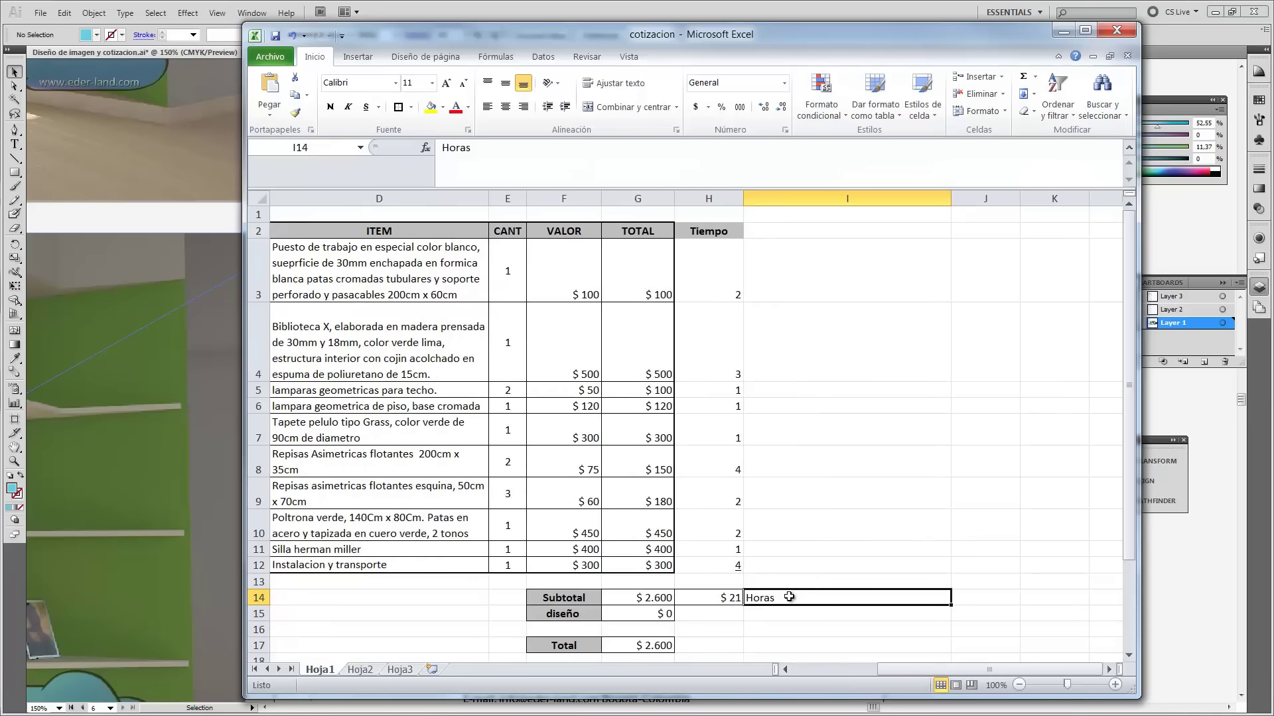
left_click(968, 597)
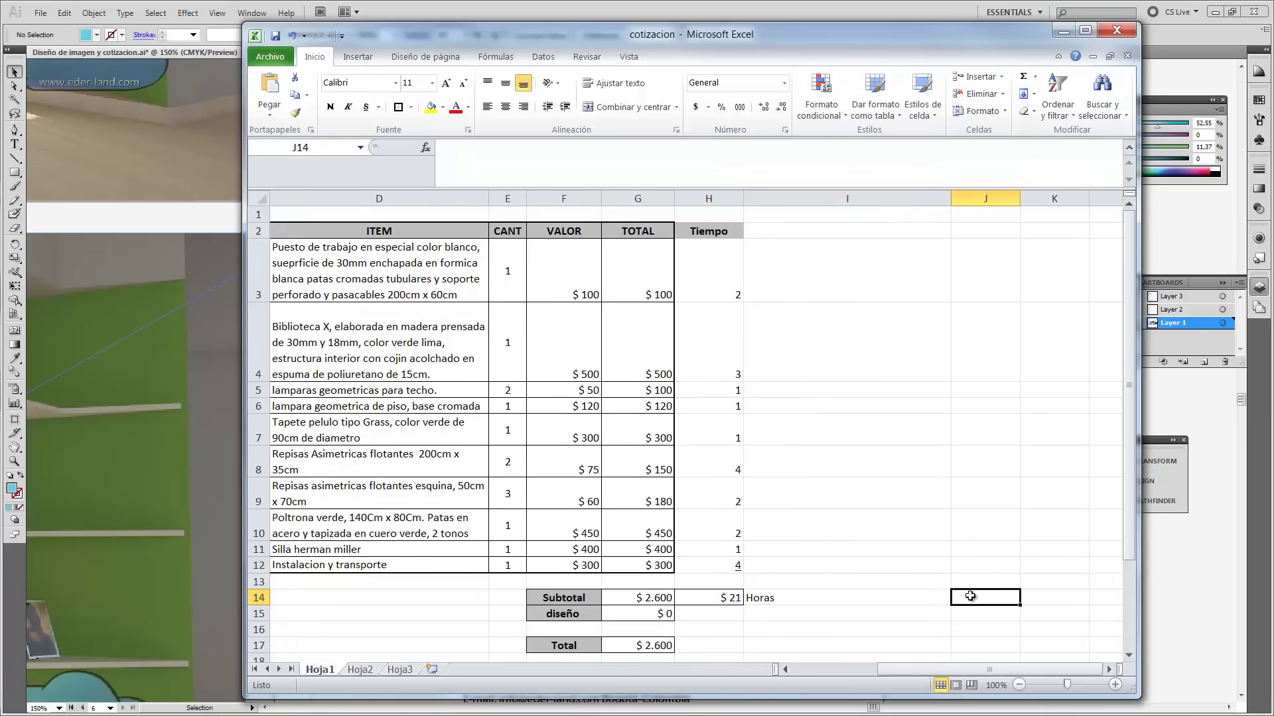
type("????")
key("Return")
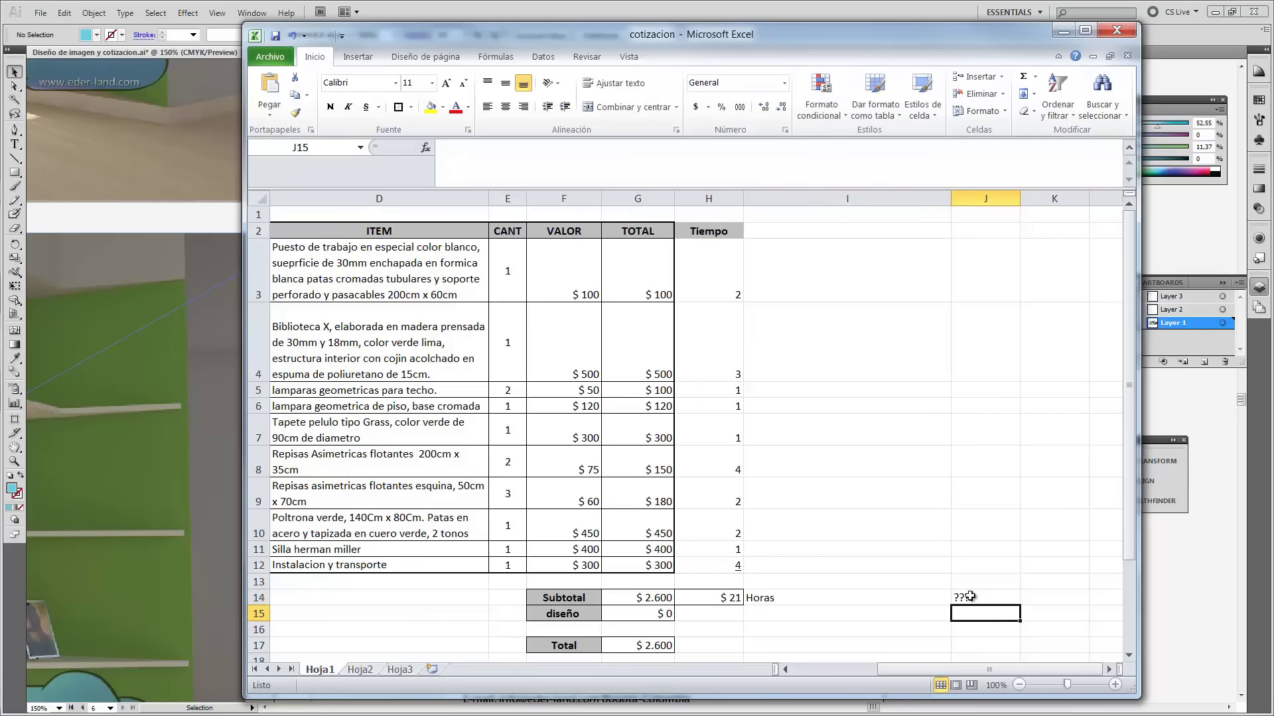
key("Left")
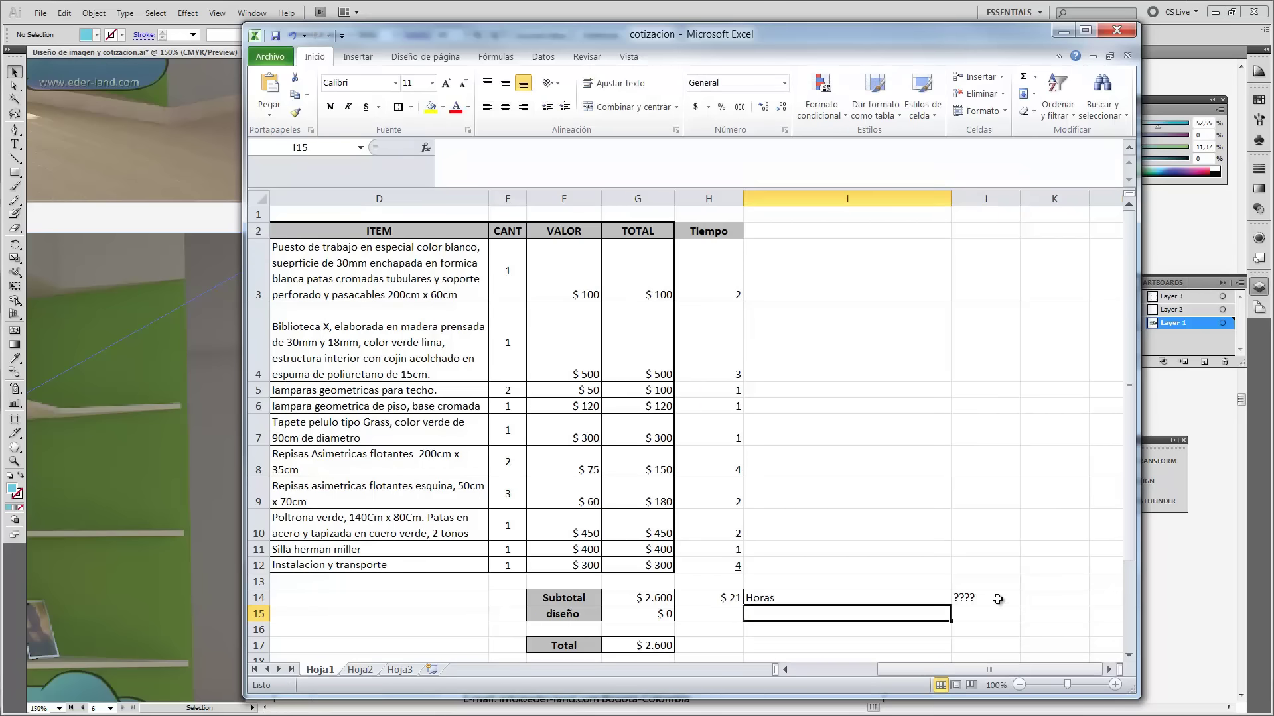
left_click(997, 599)
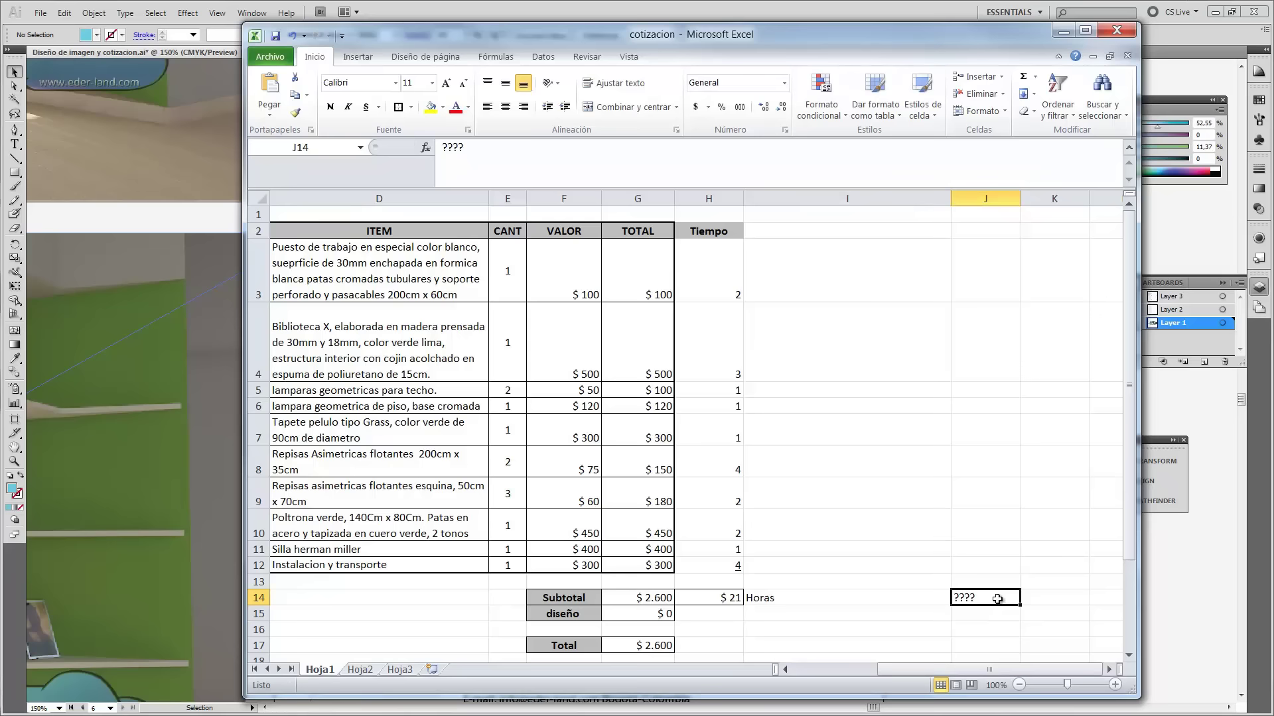
type("50")
key("Return")
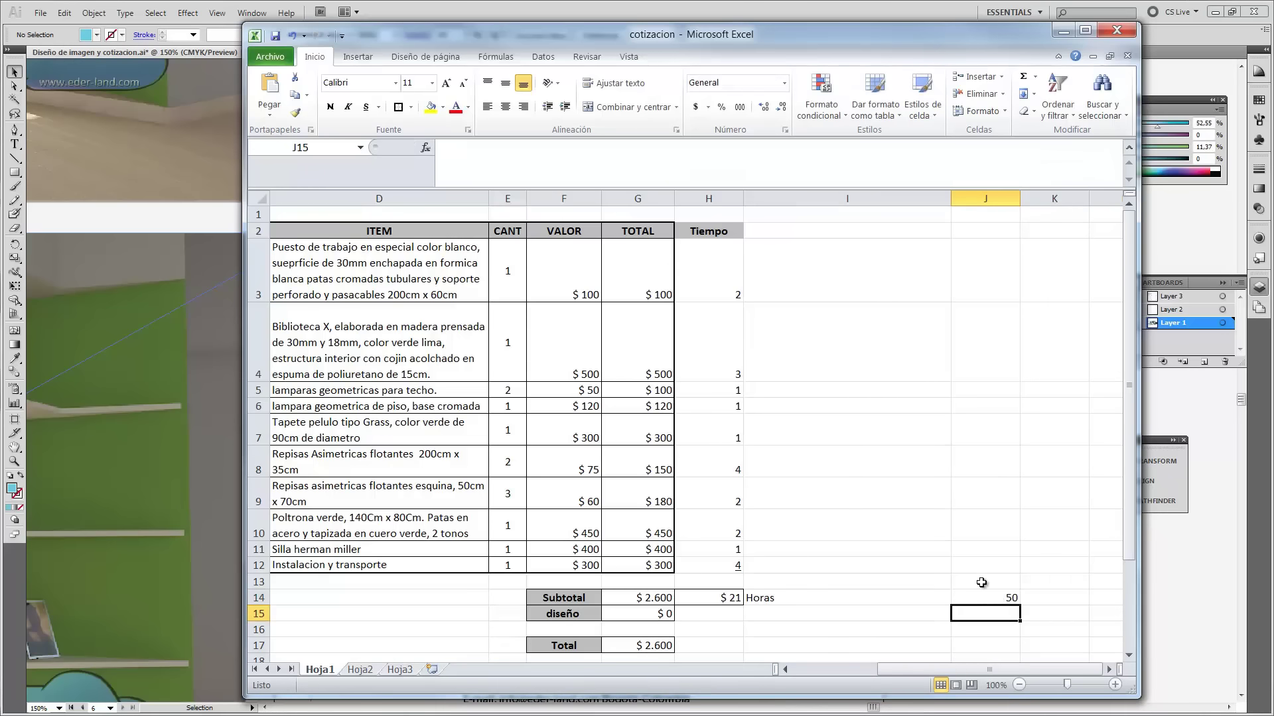
Enter =+H14*J14 in J15 so it shows 1050.
type("+")
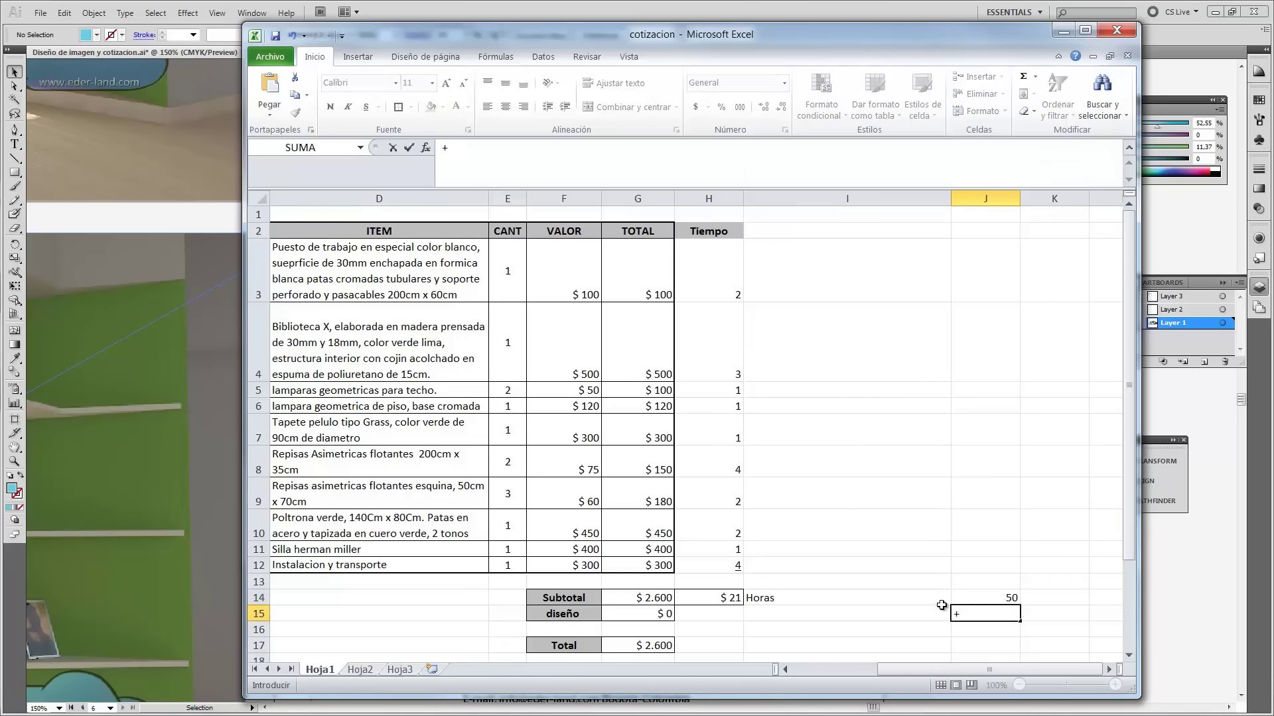
left_click(739, 595)
type("*")
left_click(980, 595)
key("Return")
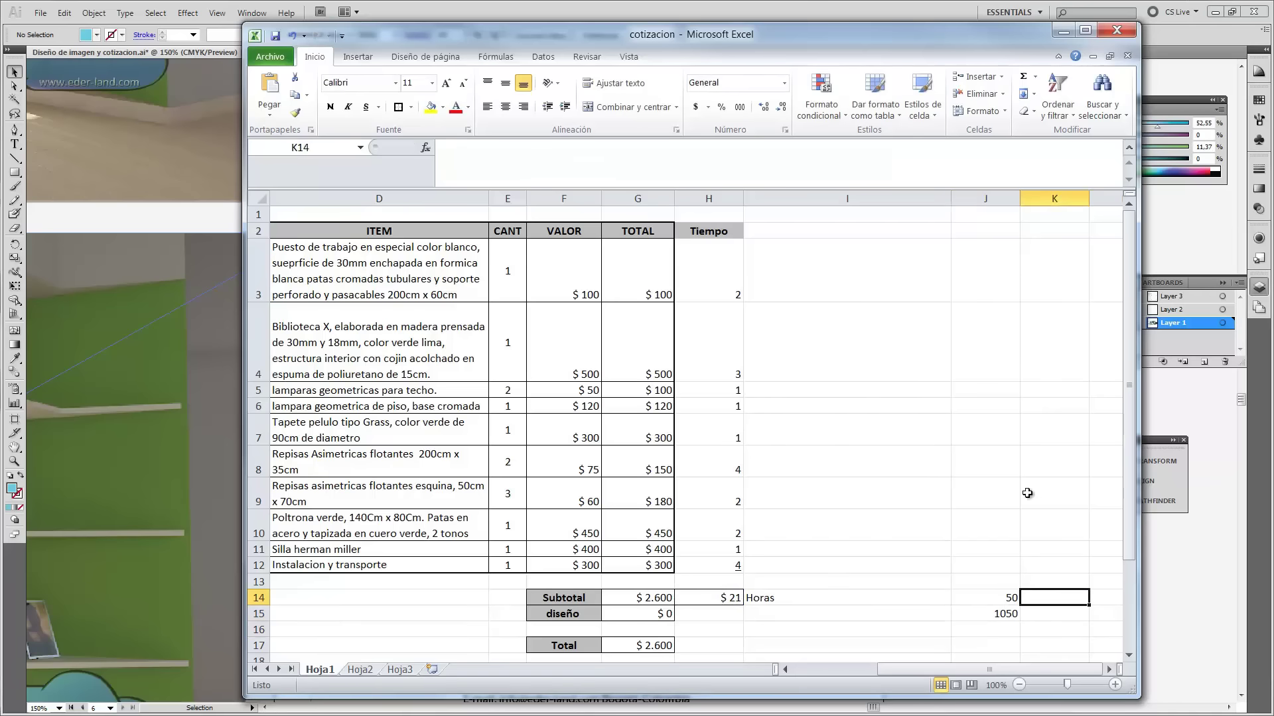
left_click(1010, 613)
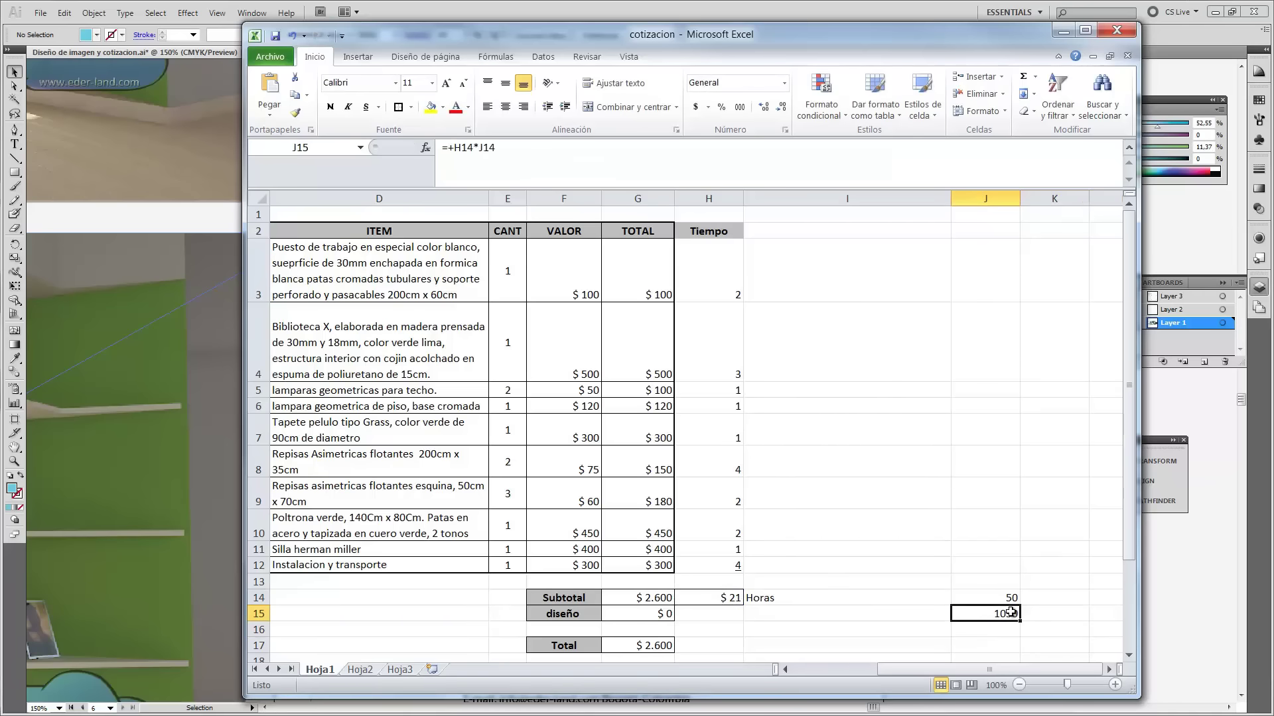
left_click(1046, 625)
Type 1.050 as the diseño amount in G15.
scroll(982, 537, "down", 1)
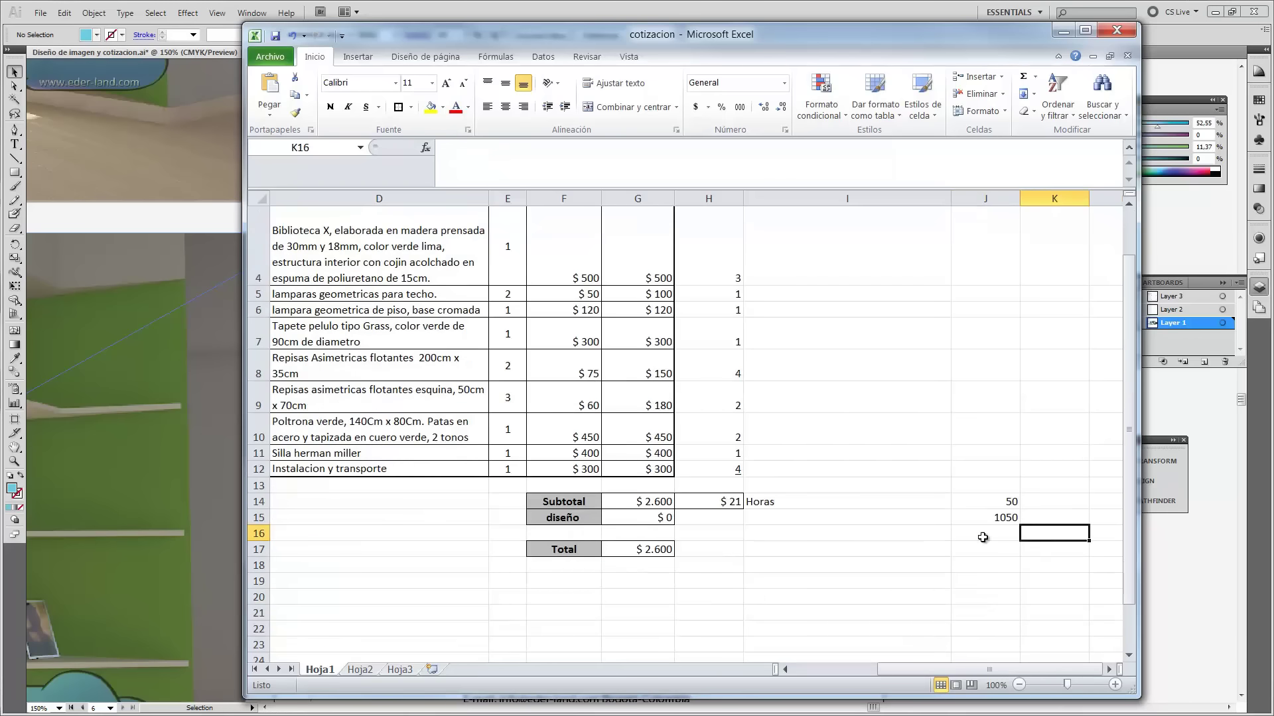
left_click(656, 520)
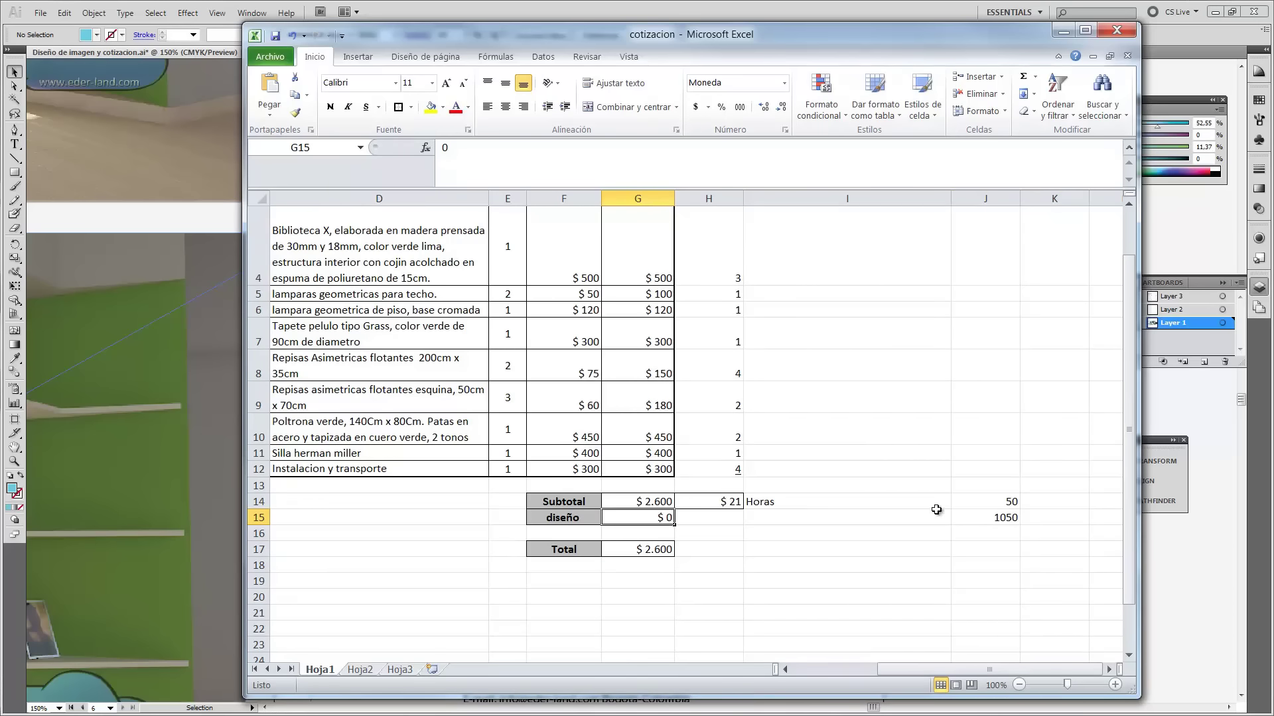
type("1.050")
key("Return")
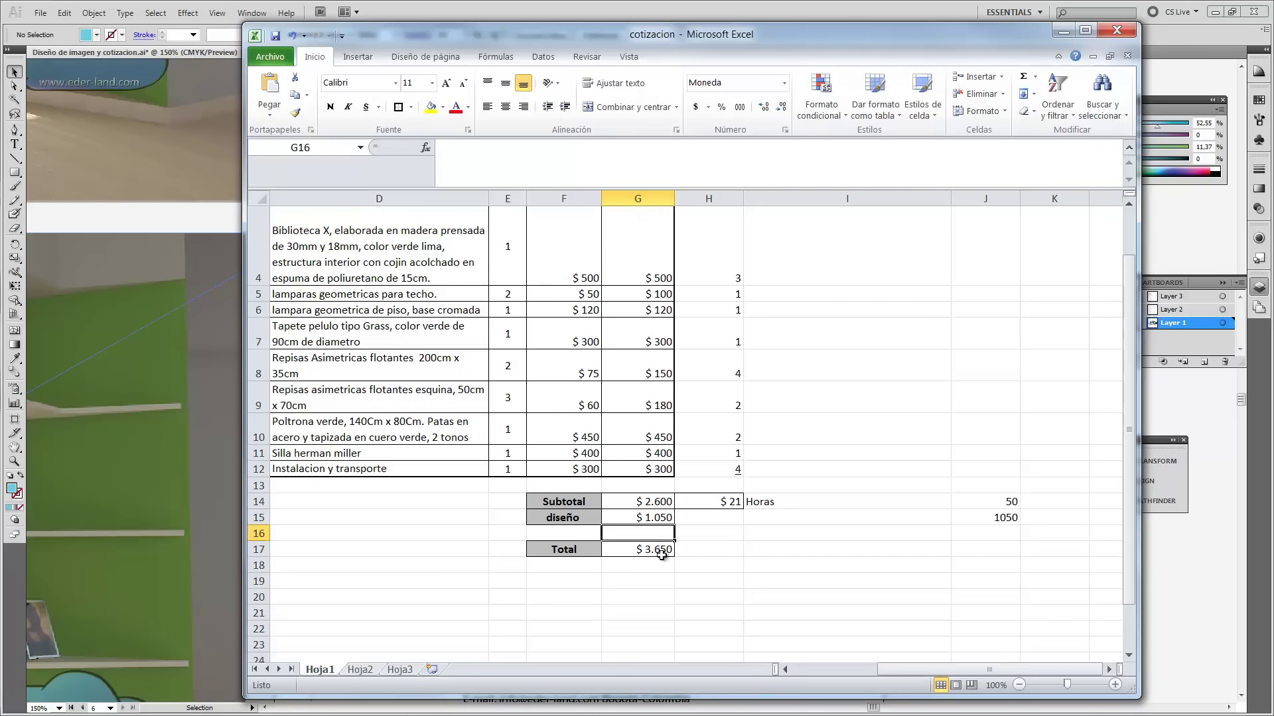
Clear the hours and side figures in H3:J15 and empty the diseño cell G15.
scroll(796, 524, "up", 1)
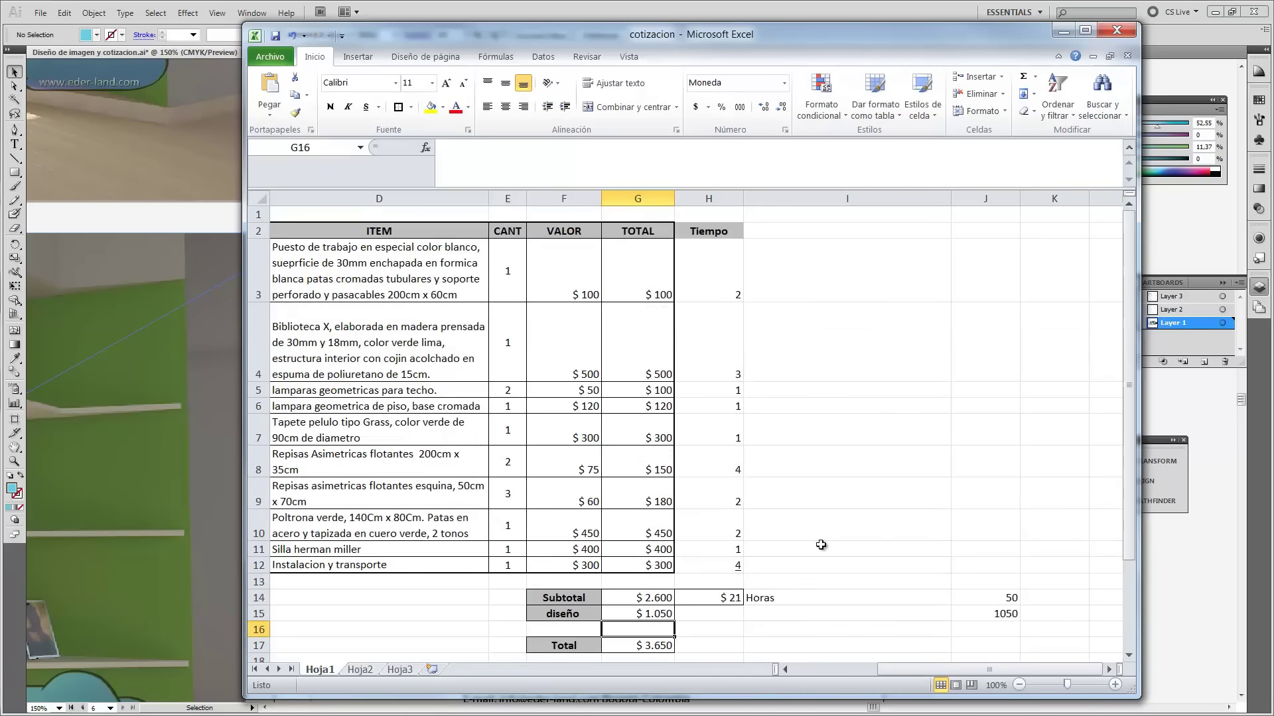
left_click_drag(716, 269, 1016, 613)
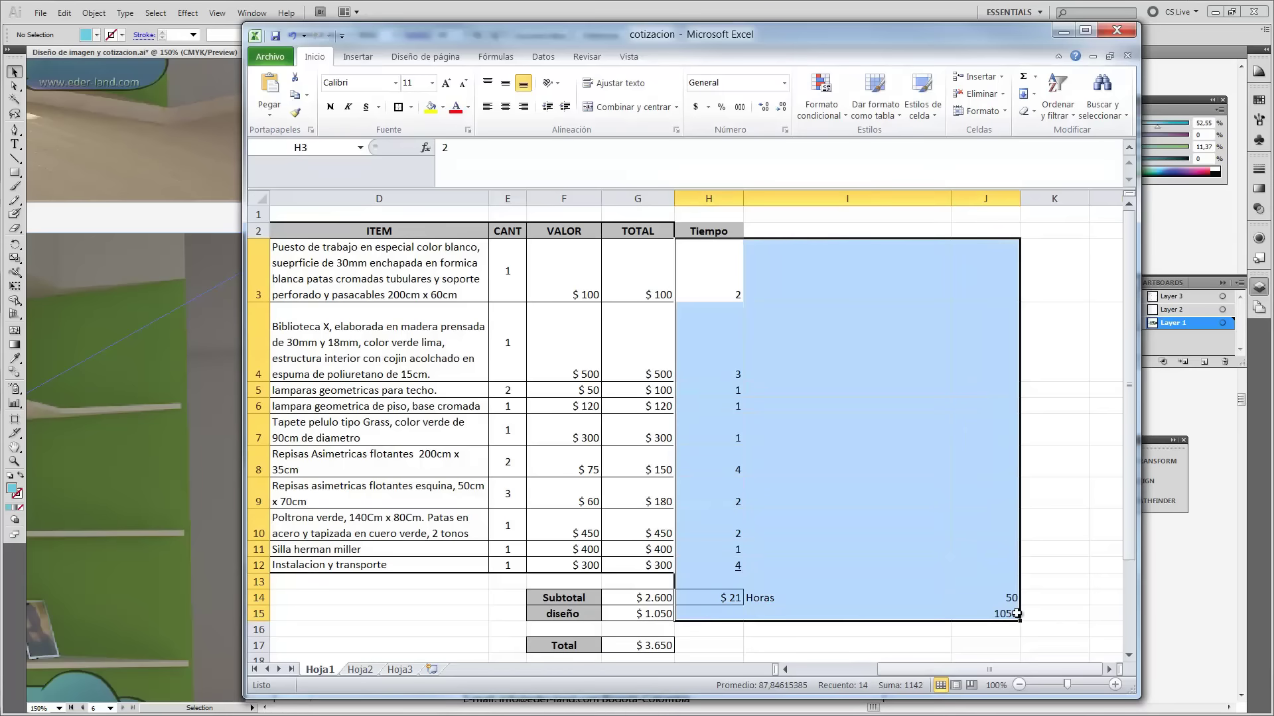
key("Delete")
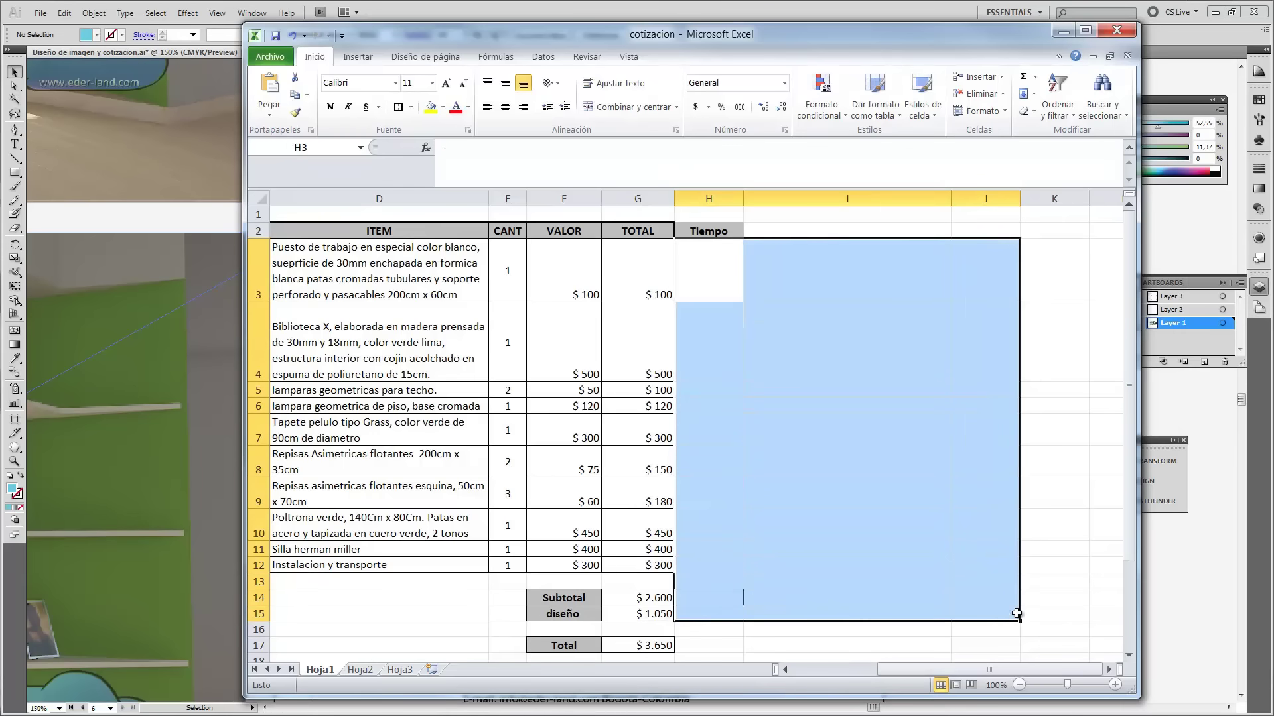
left_click(917, 581)
left_click(643, 607)
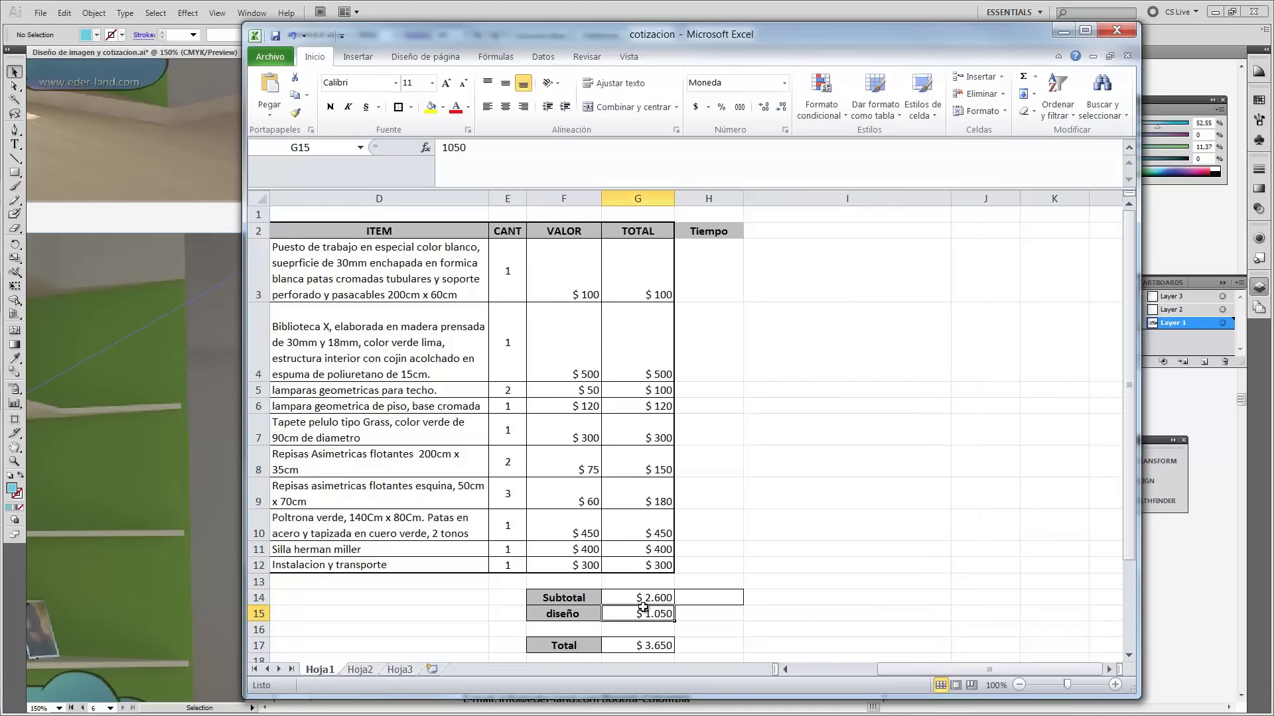
key("Delete")
Set the diseño cell G15 to =G14*0,5, giving $ 1.300.
type("=")
left_click(647, 598)
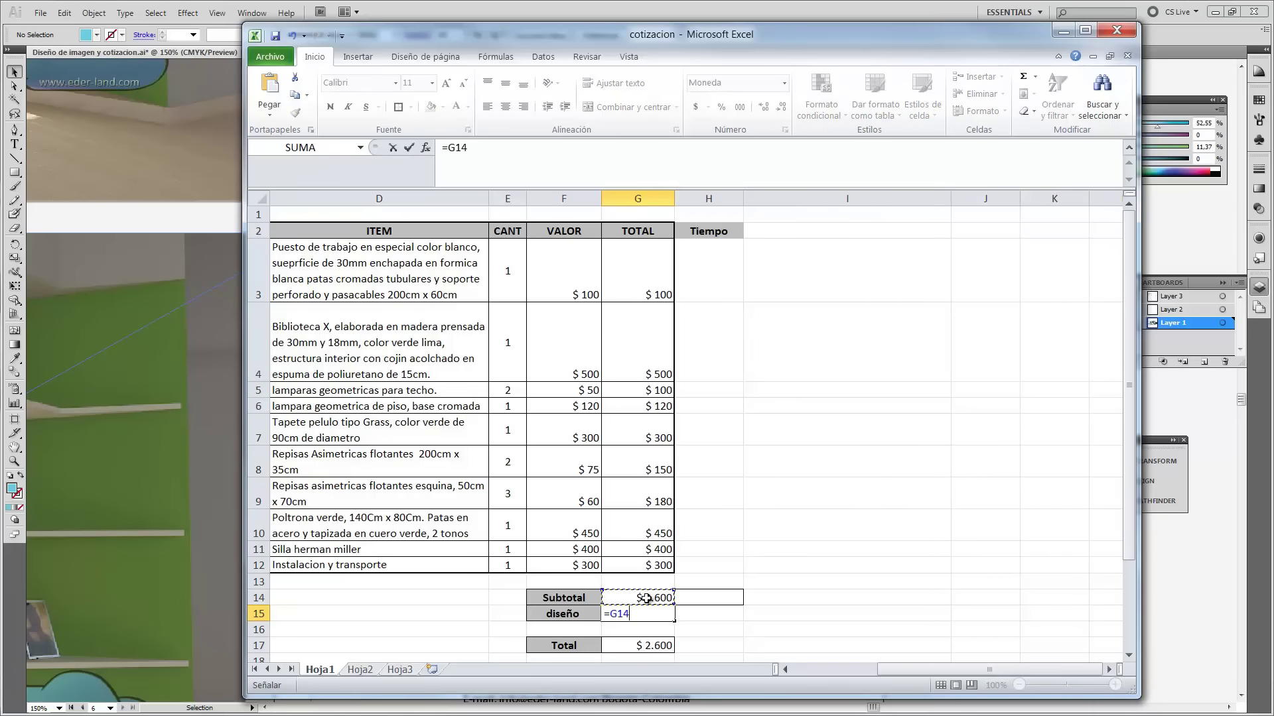
type("*")
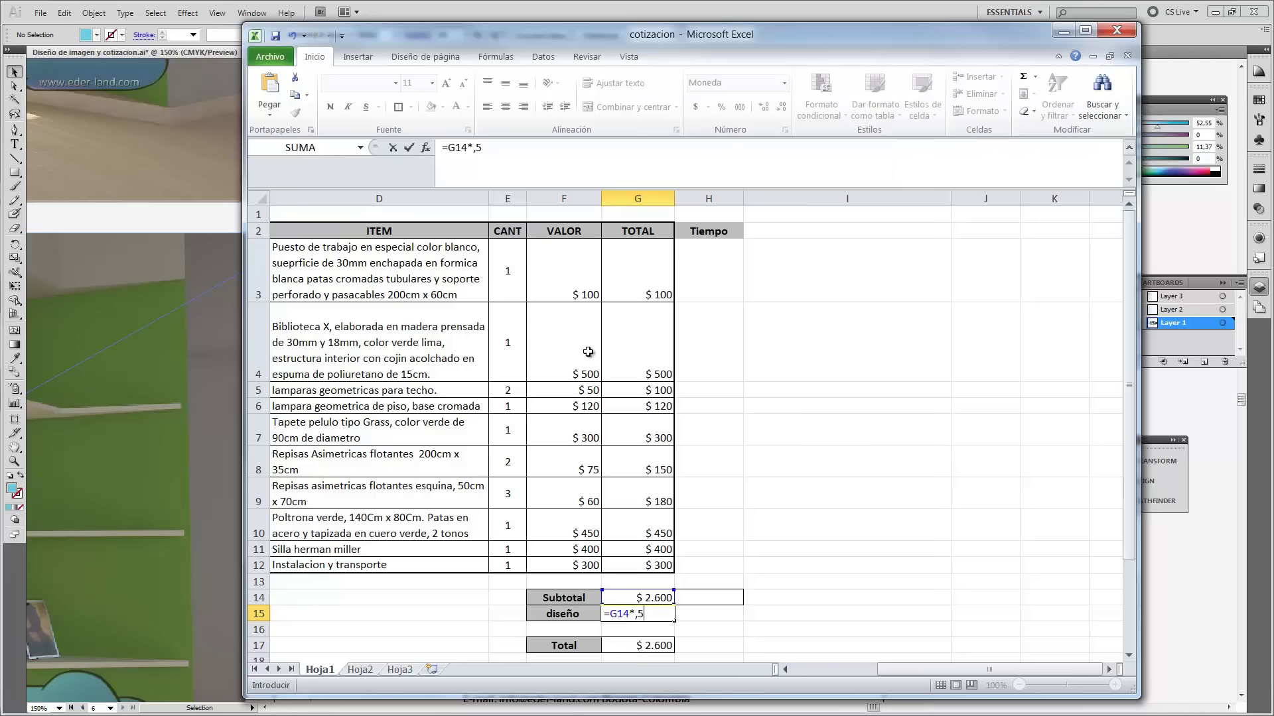
key("Return")
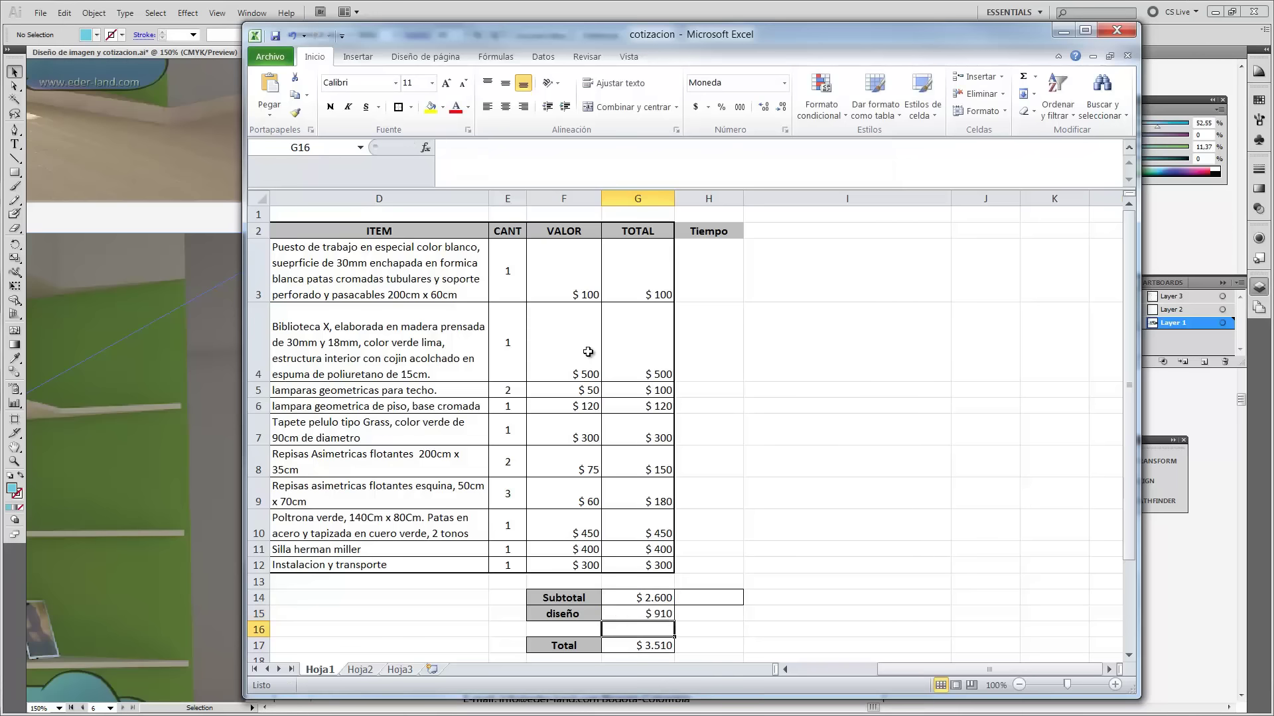
left_click(663, 615)
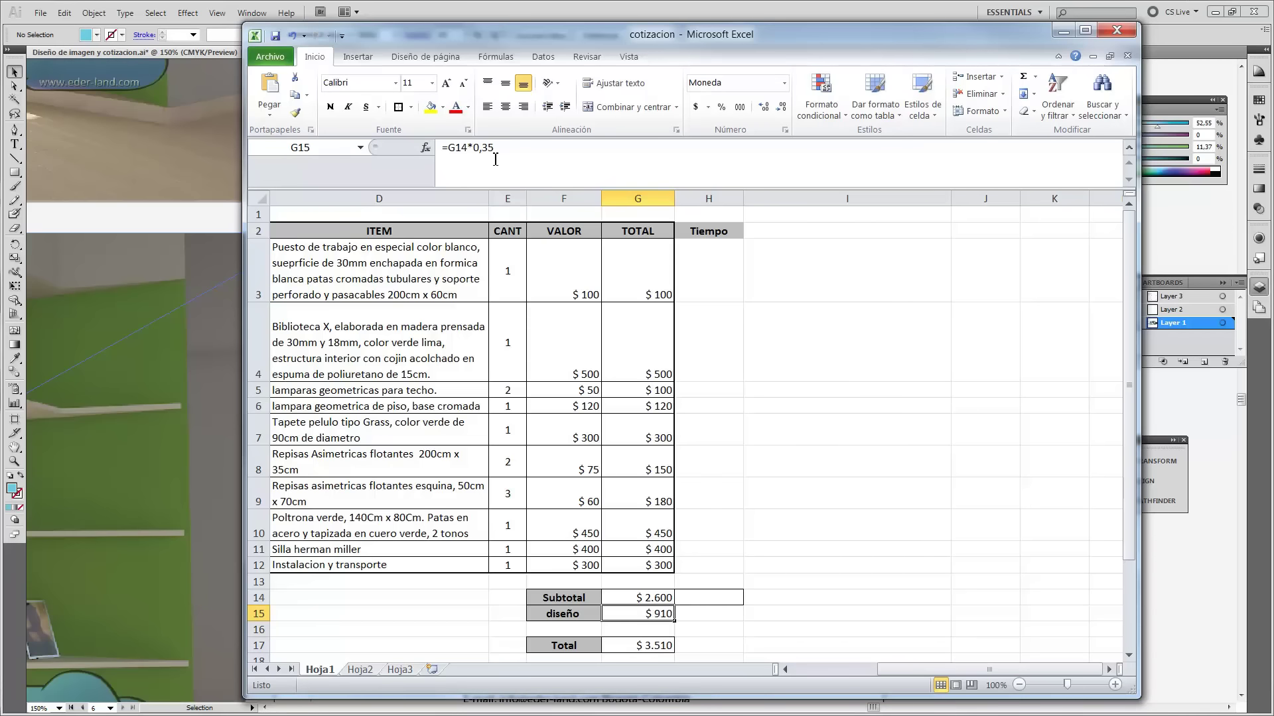
left_click_drag(482, 147, 502, 150)
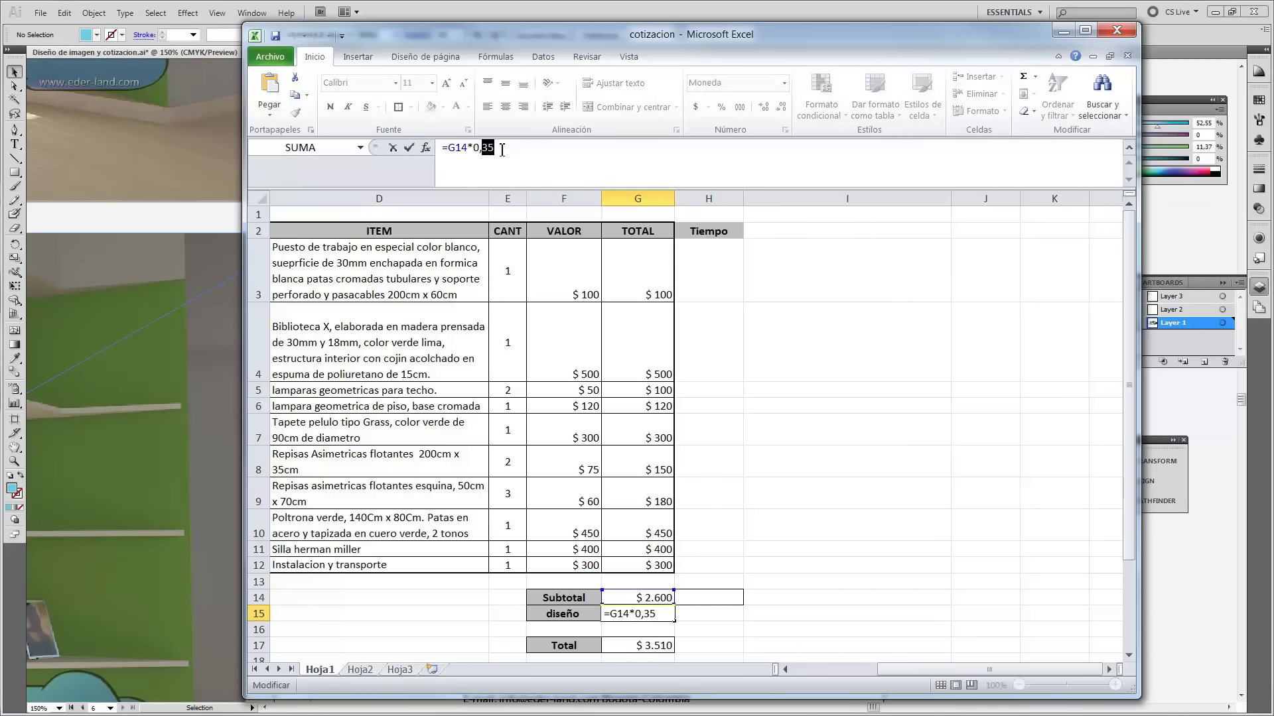
type("5")
key("Return")
left_click(814, 601)
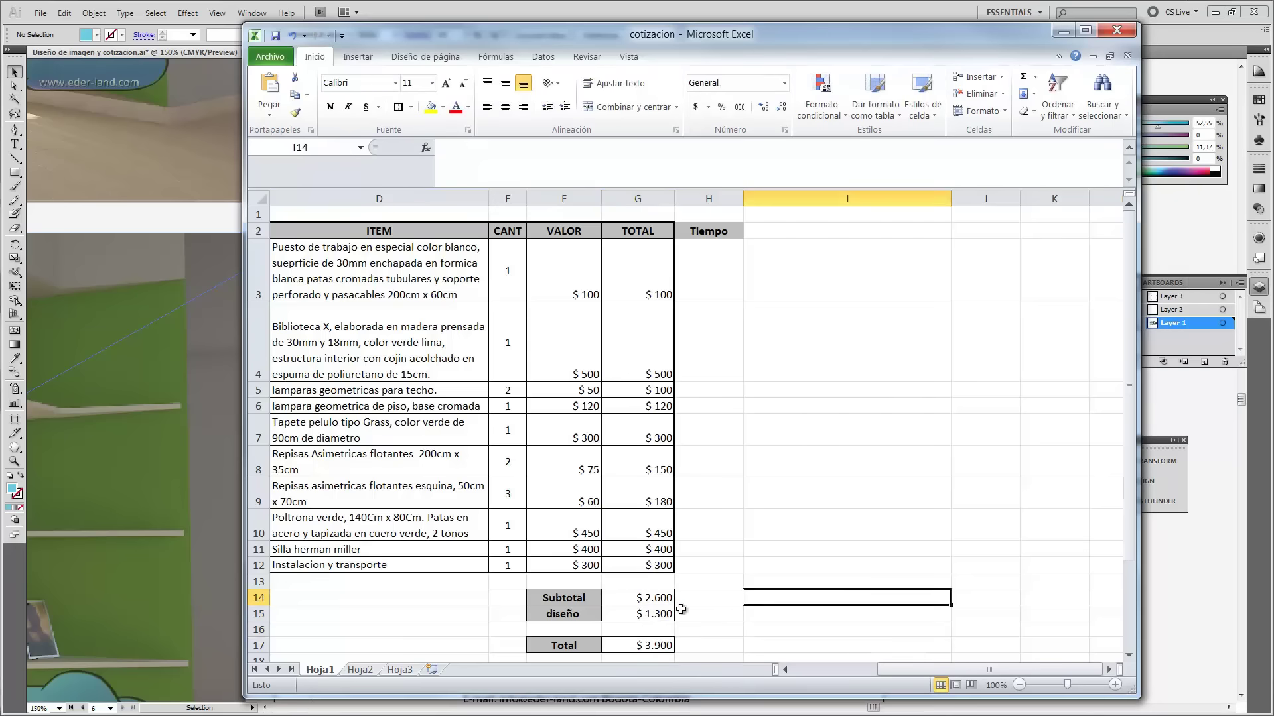
left_click(656, 614)
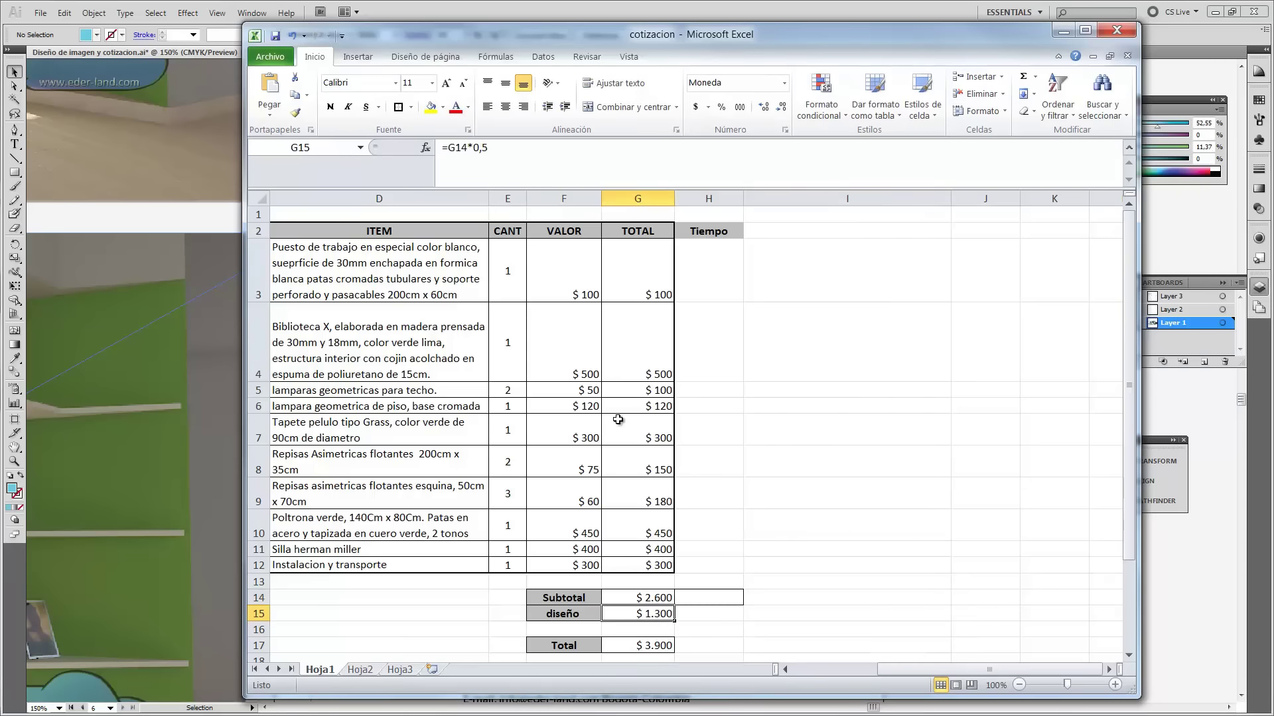
Check that the Total formula in G17 now gives $ 3.900.
left_click(756, 528)
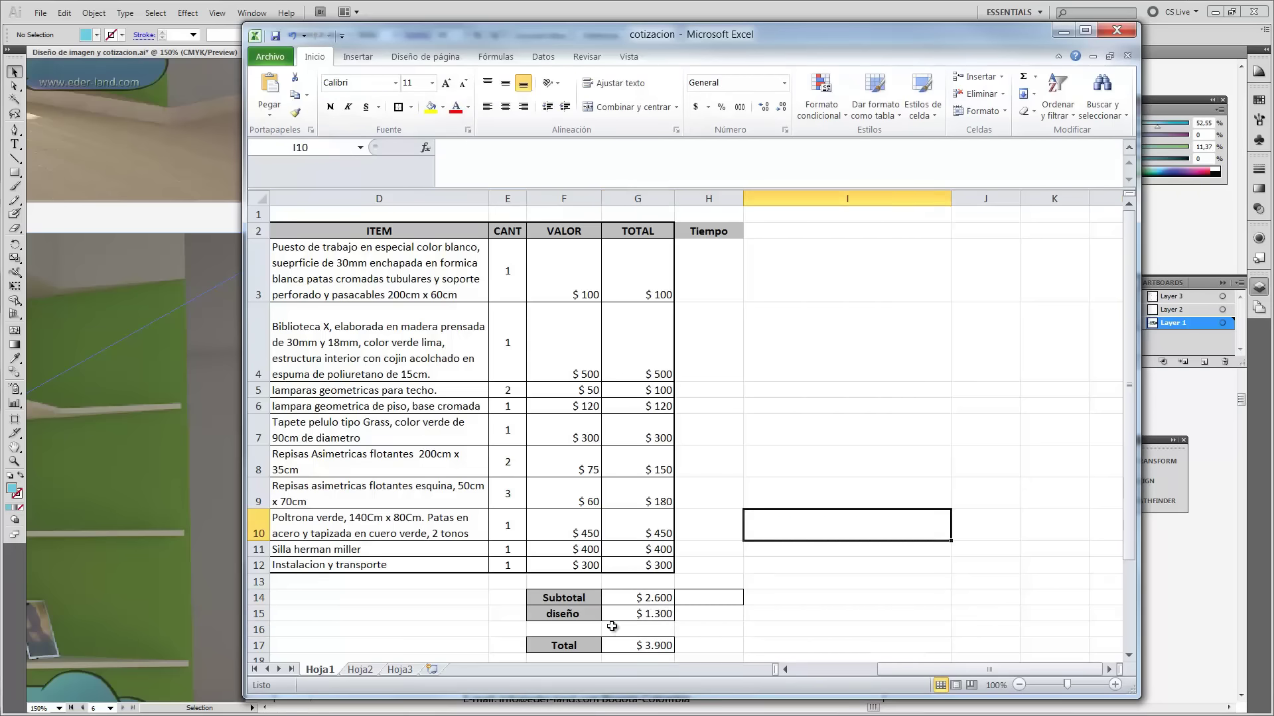
left_click(785, 670)
left_click(785, 670)
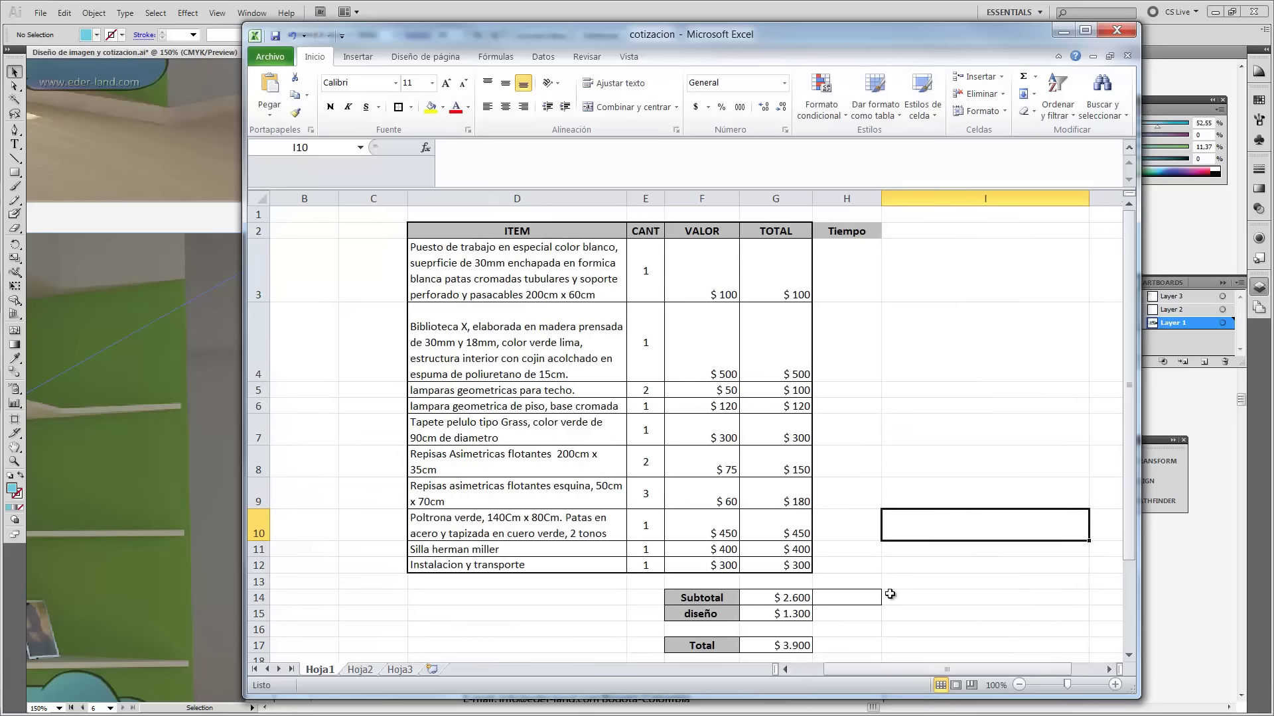
scroll(889, 595, "down", 1)
left_click(792, 550)
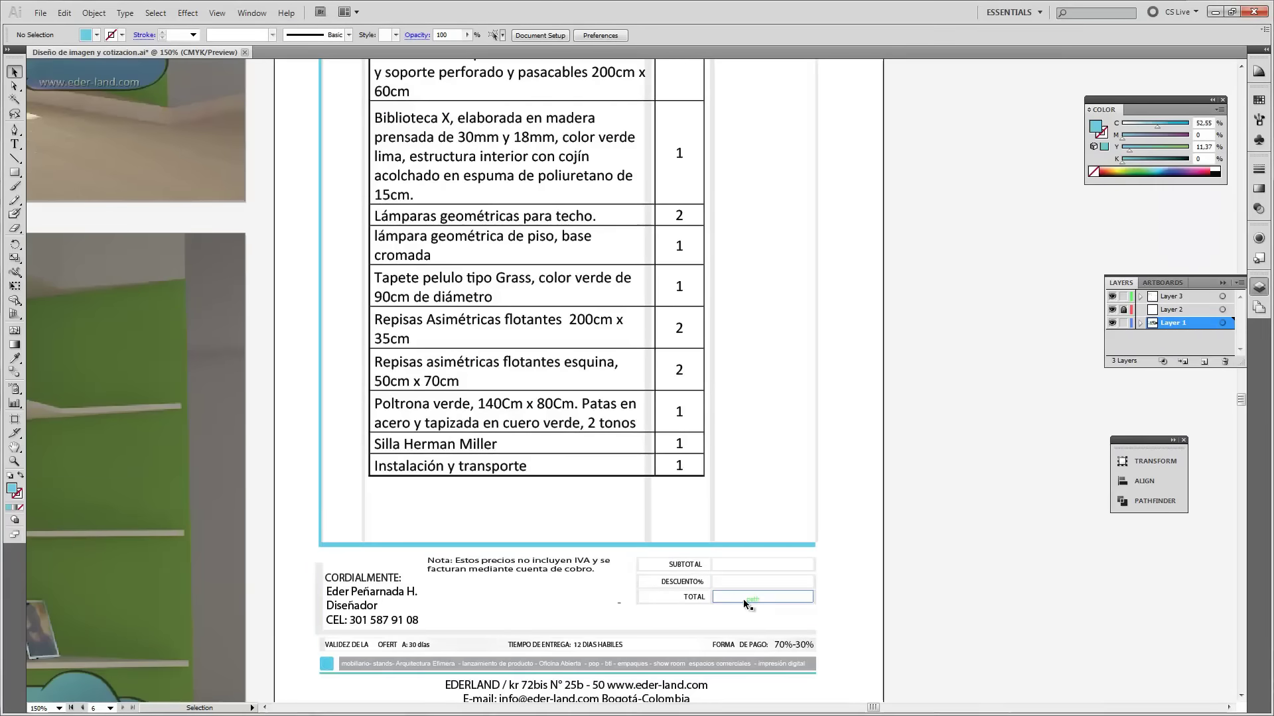
Delete the 'Valor Parcial' heading above the price column, then return to the footer.
scroll(769, 555, "up", 1)
scroll(770, 555, "up", 1)
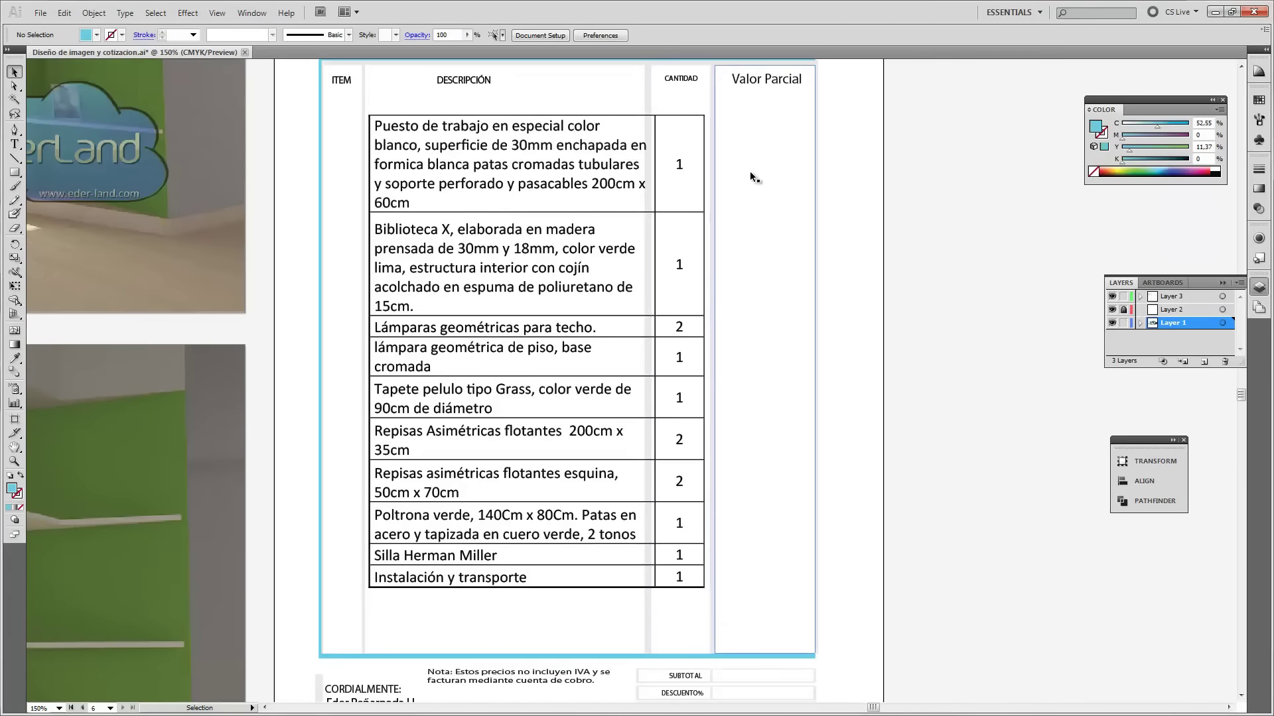
scroll(743, 159, "up", 1)
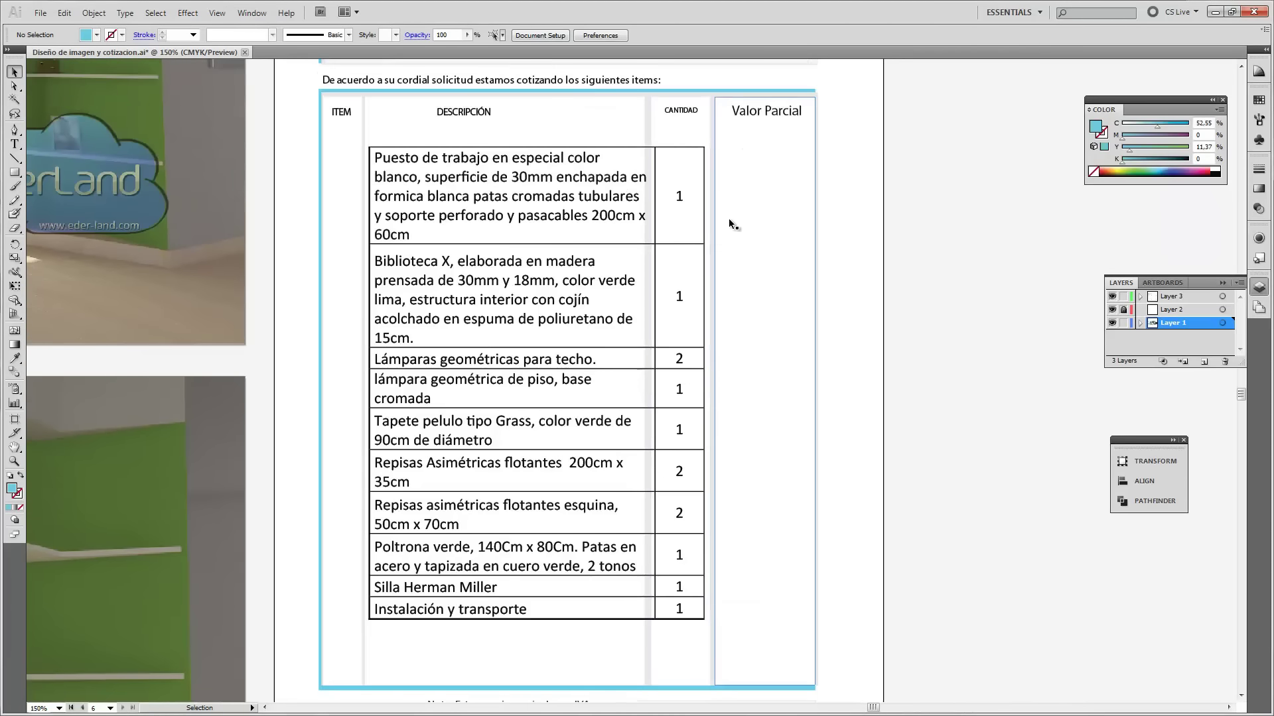
left_click(760, 114)
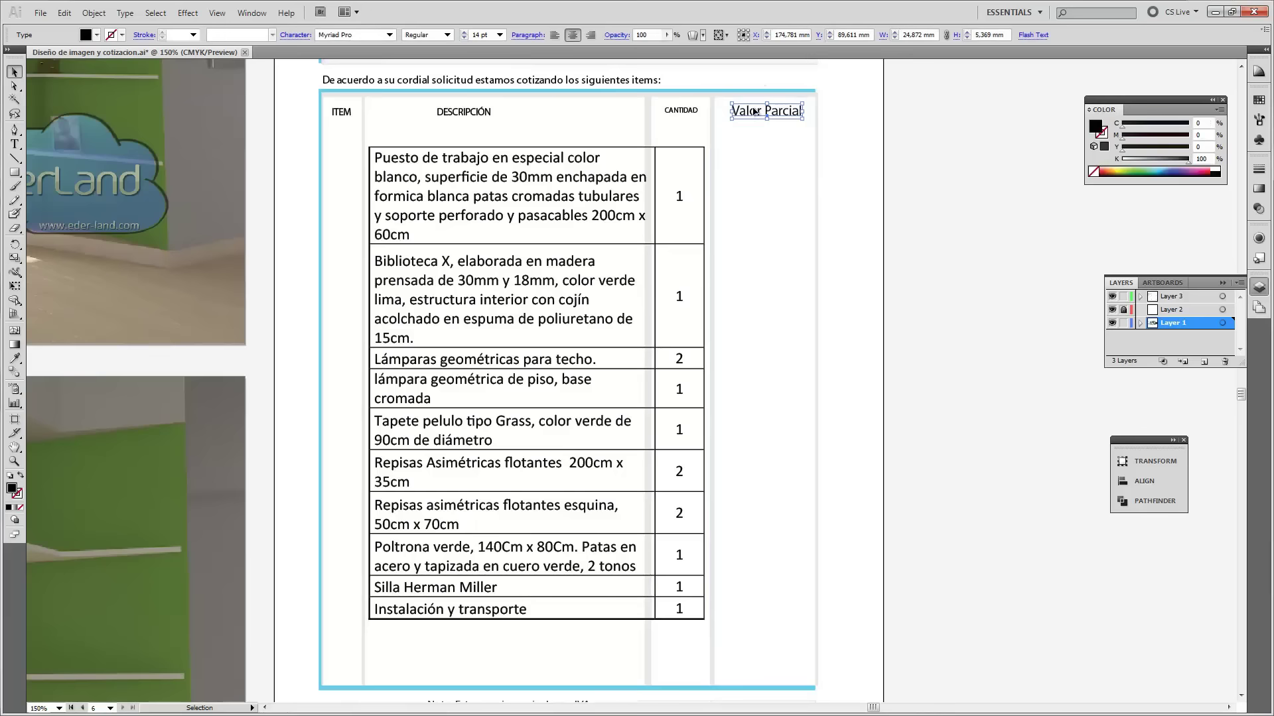
key("Delete")
left_click(785, 171)
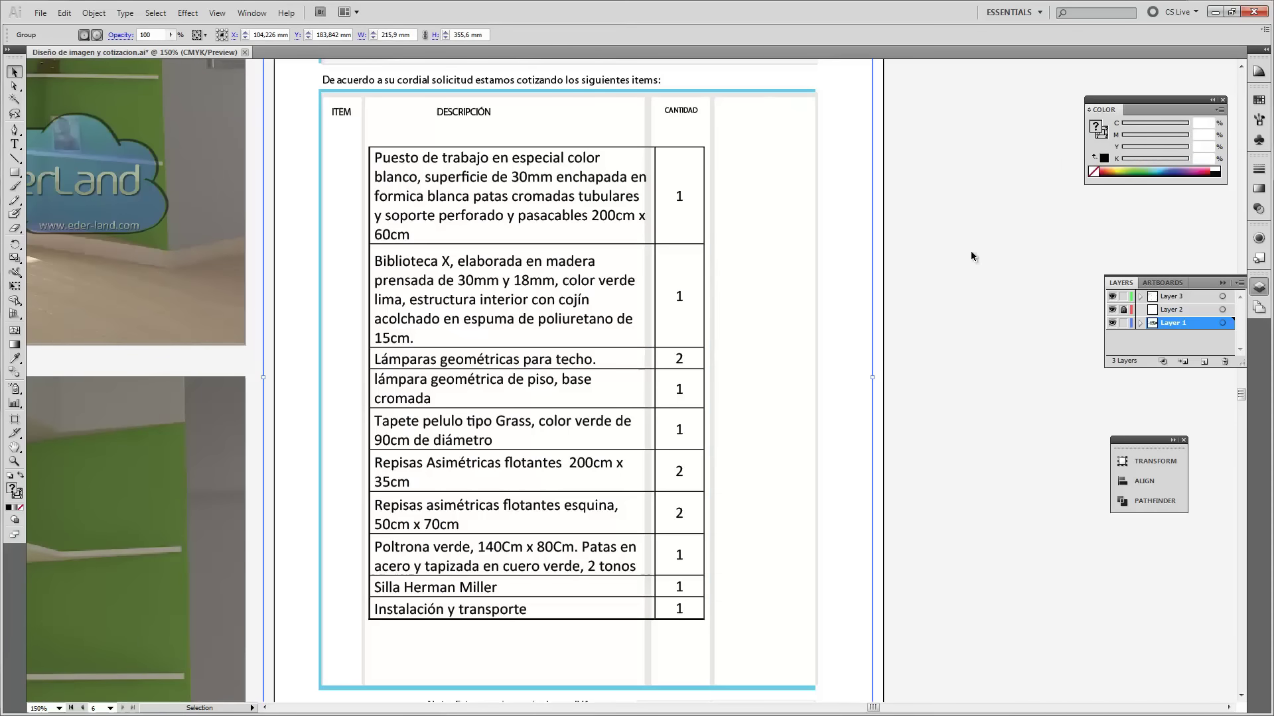
left_click(826, 186)
scroll(751, 258, "down", 2)
scroll(742, 454, "down", 3)
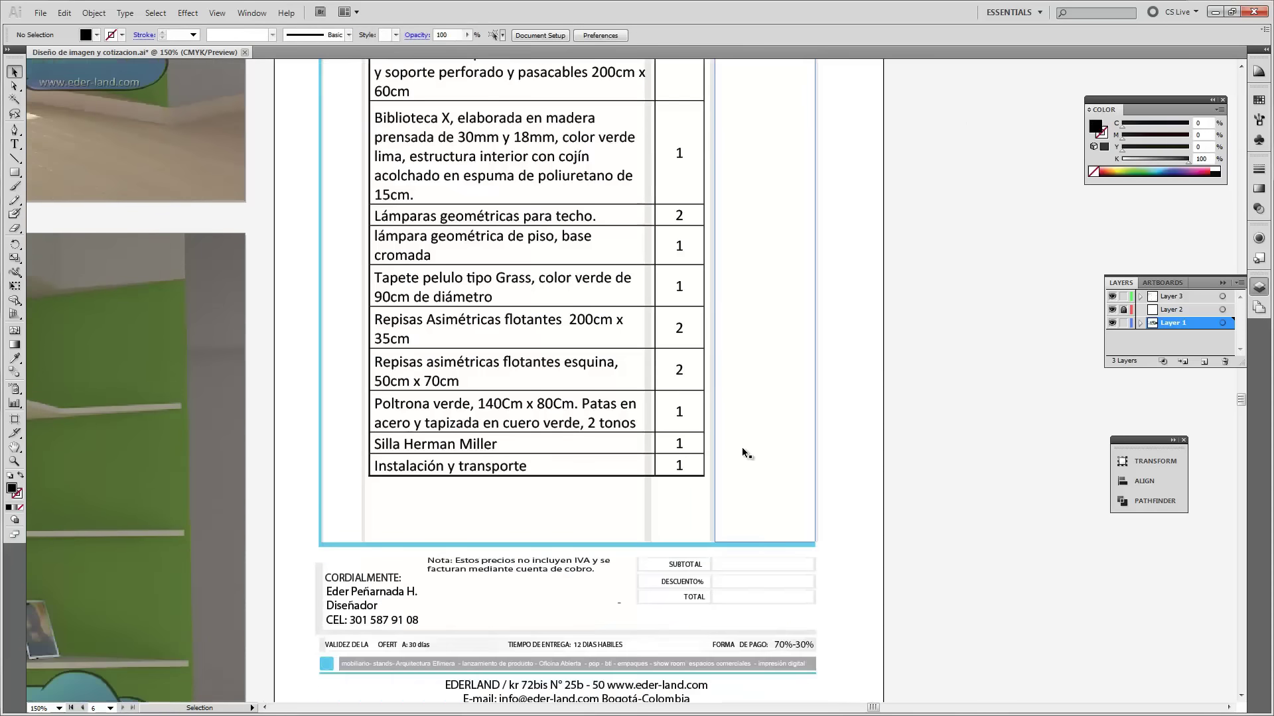
scroll(742, 452, "down", 2)
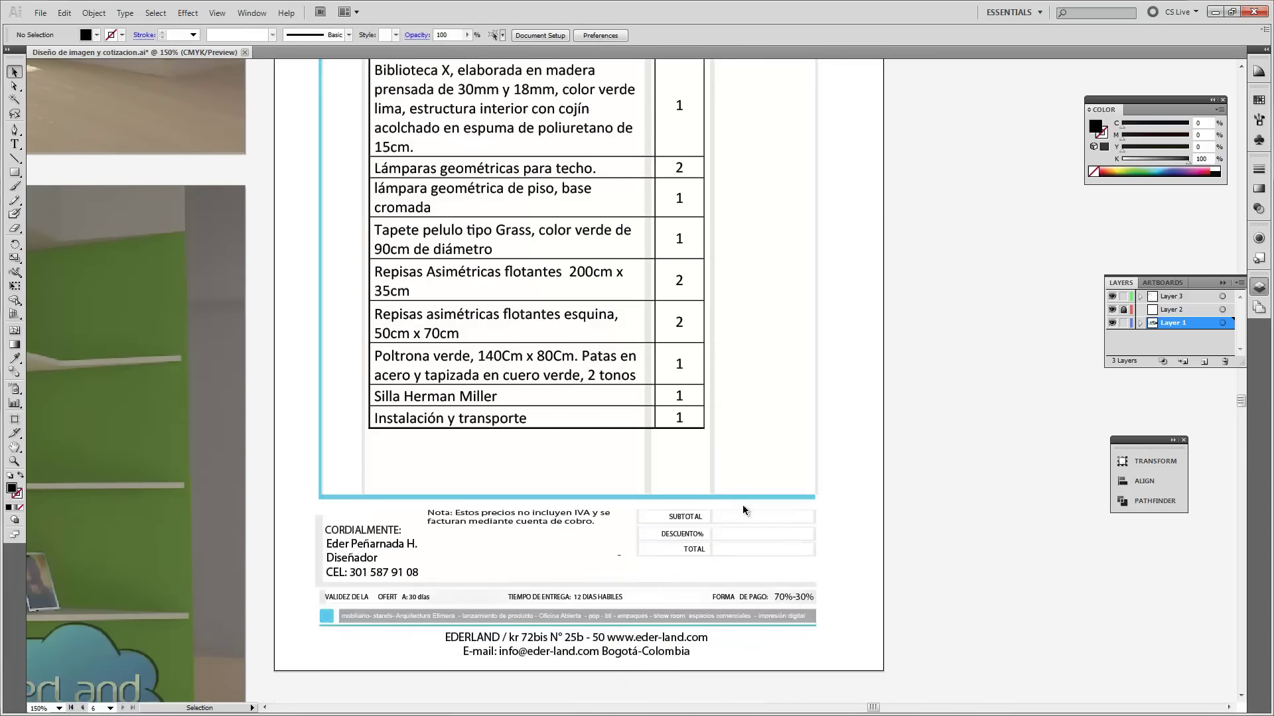
Create a 14 pt $3.900 text beside the artboard and drag it toward the TOTAL box.
left_click(15, 144)
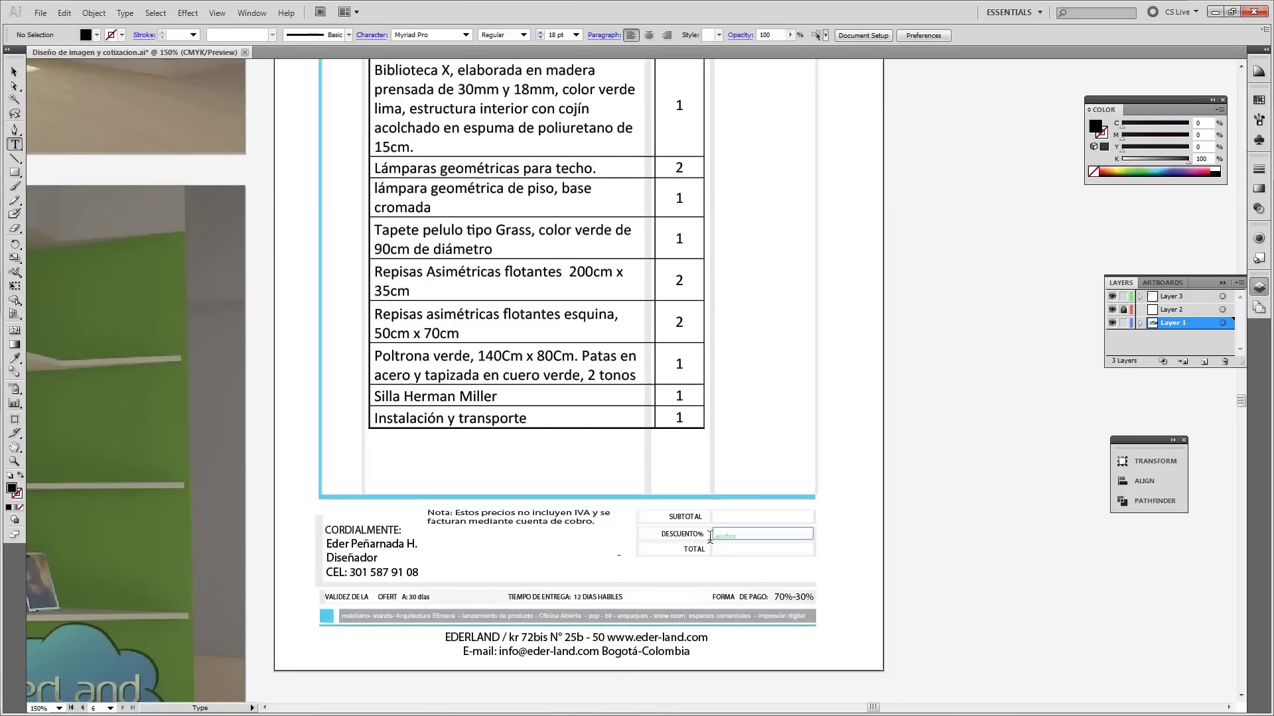
left_click(956, 546)
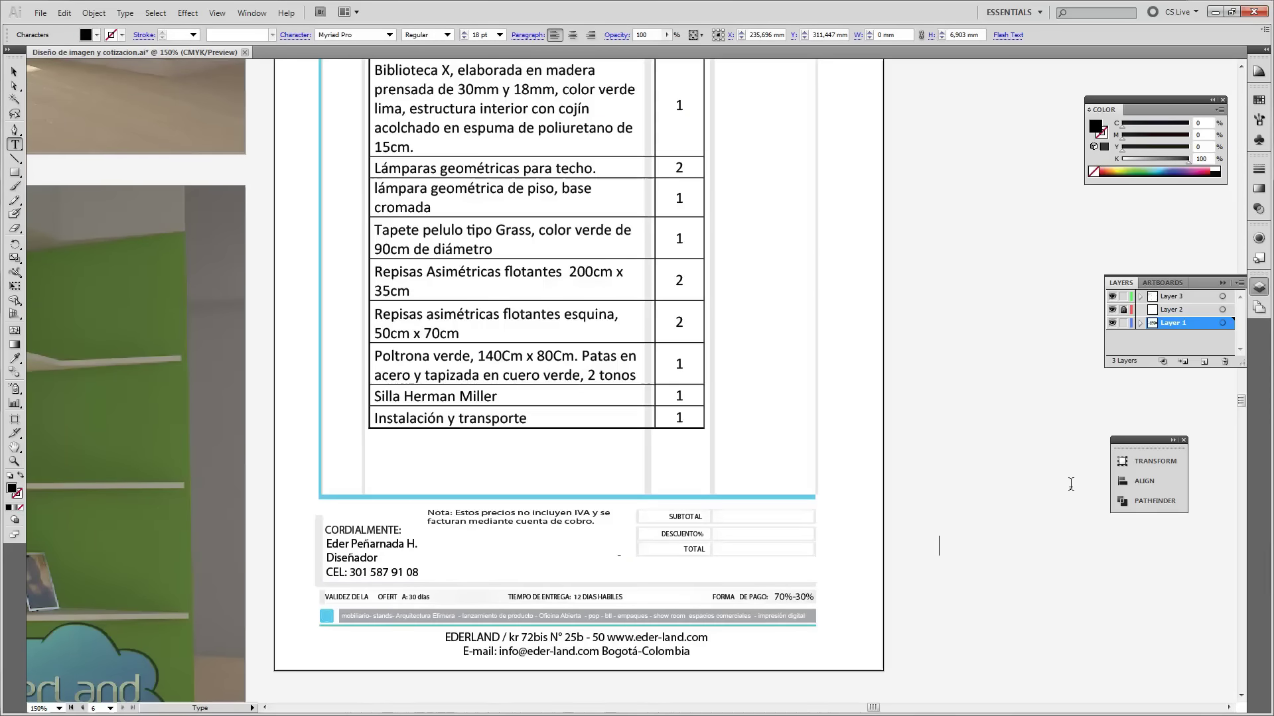
type("3.900")
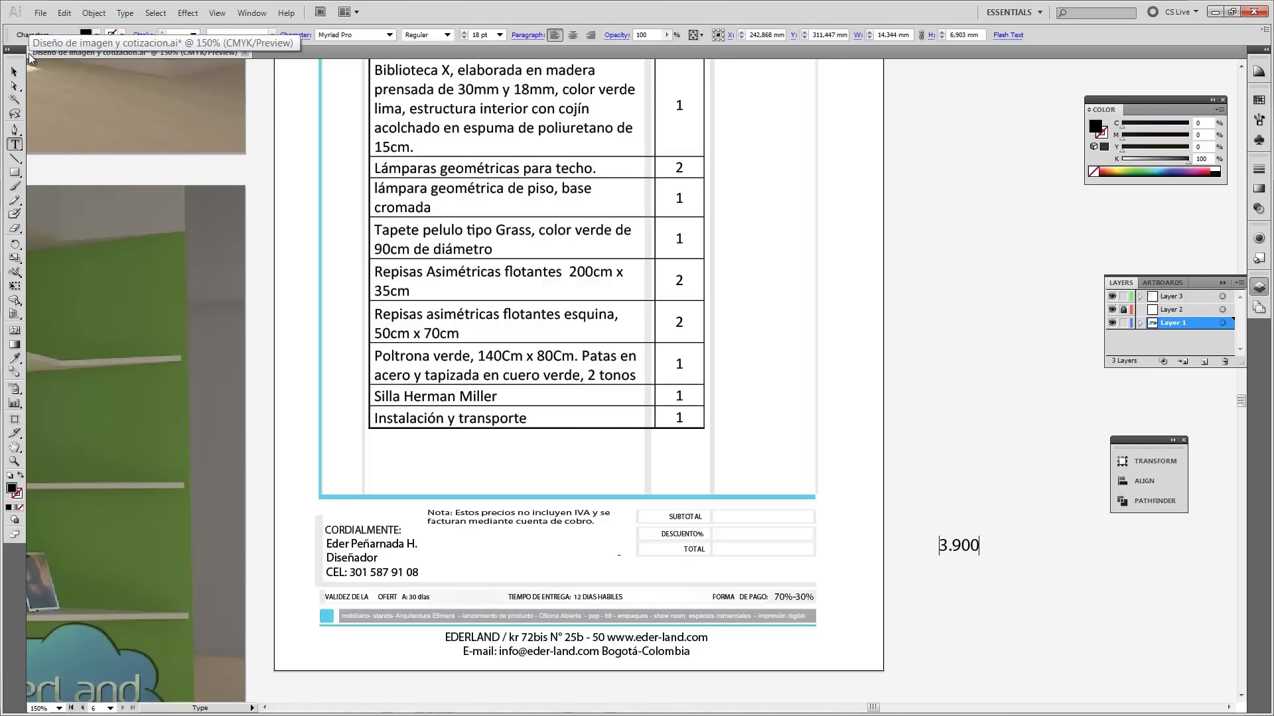
type("$")
key("Escape")
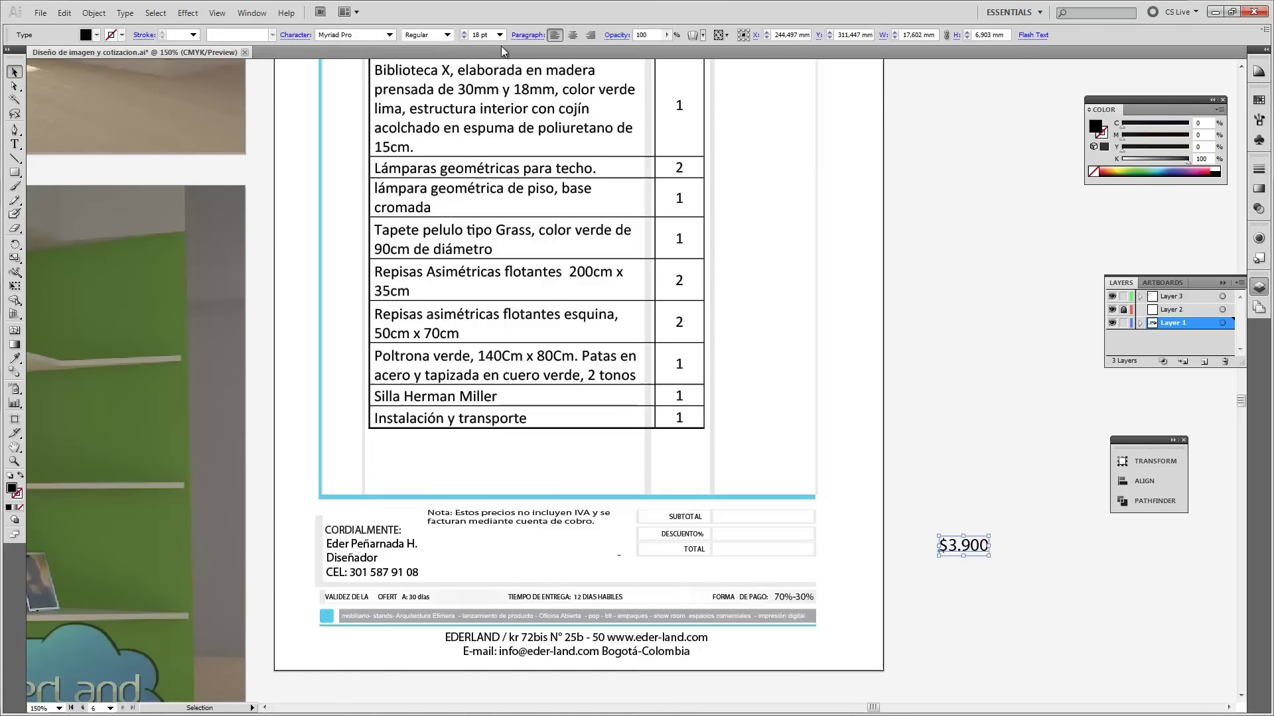
left_click(500, 35)
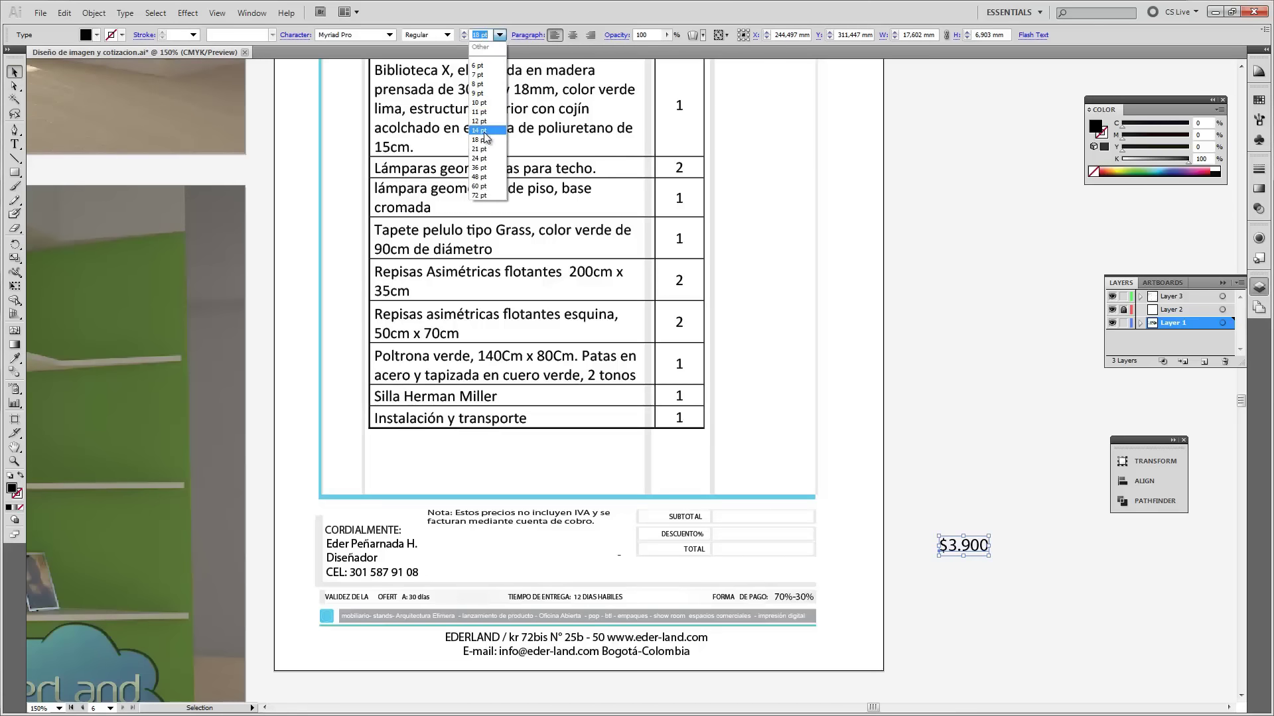
left_click(478, 122)
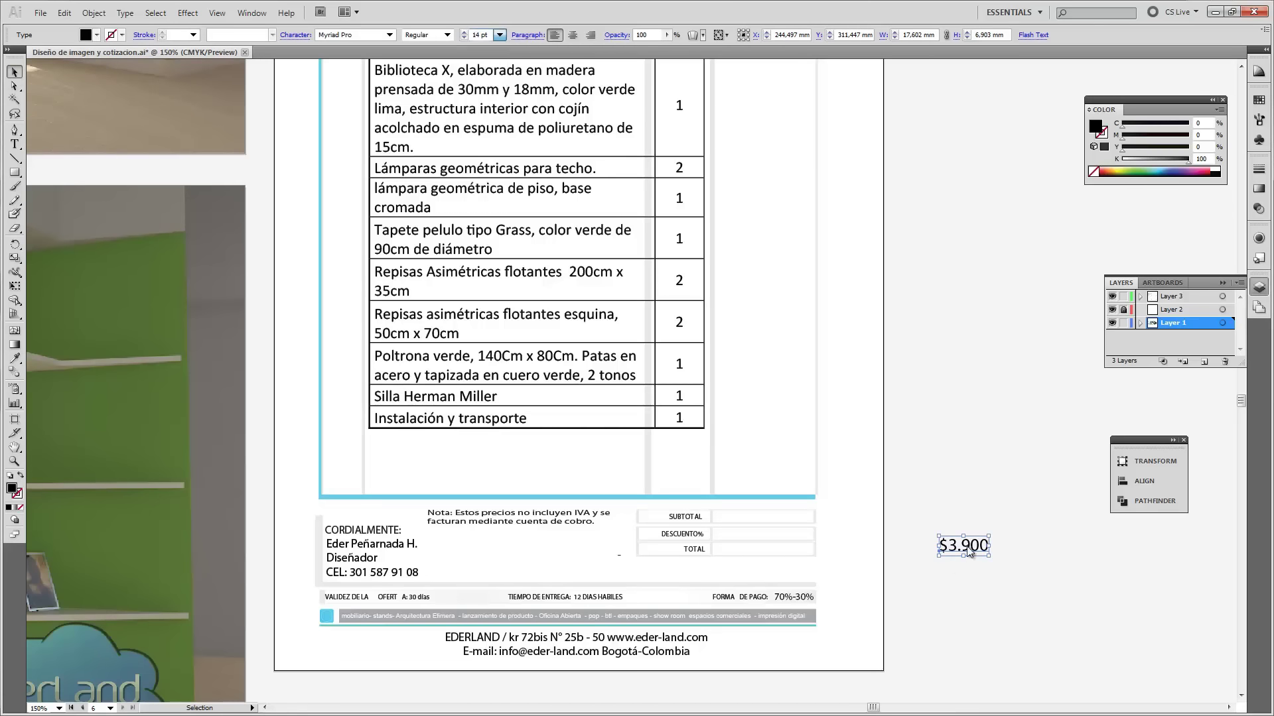
key("Return")
left_click_drag(971, 552, 782, 556)
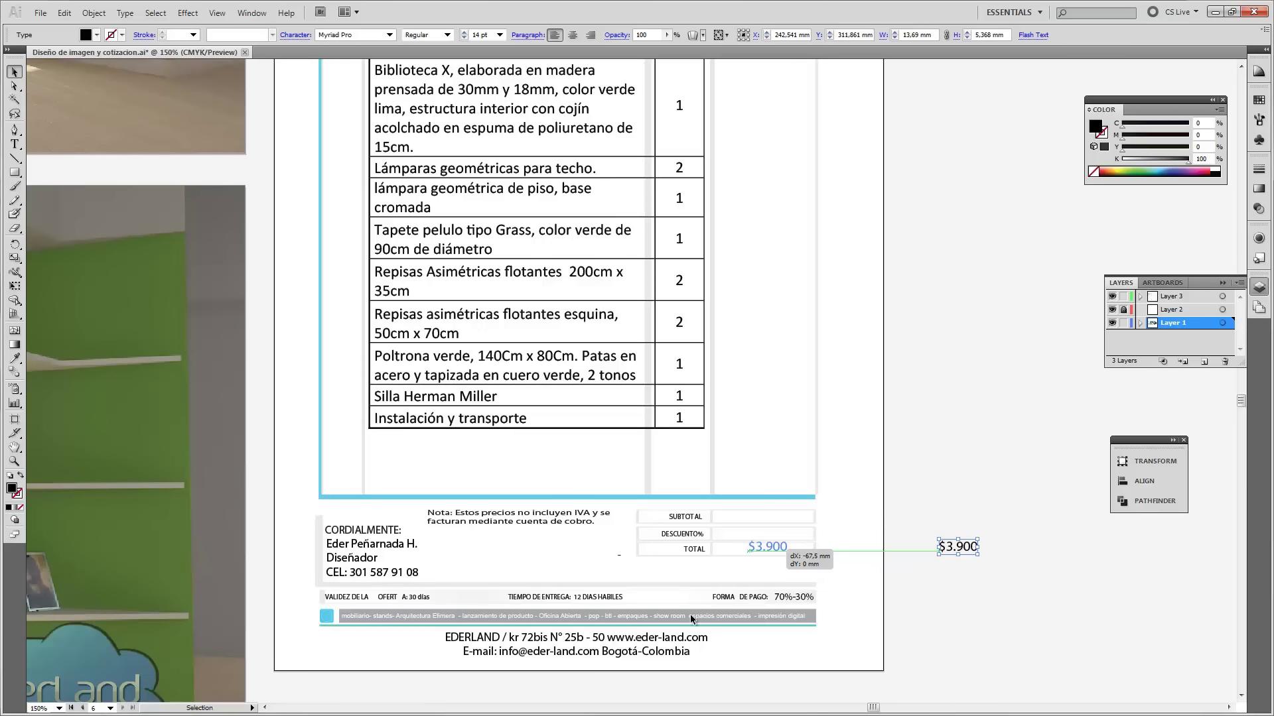
Drop the $3.900 text into the TOTAL box and zoom in on the totals.
left_click(754, 555)
key("ctrl+equal")
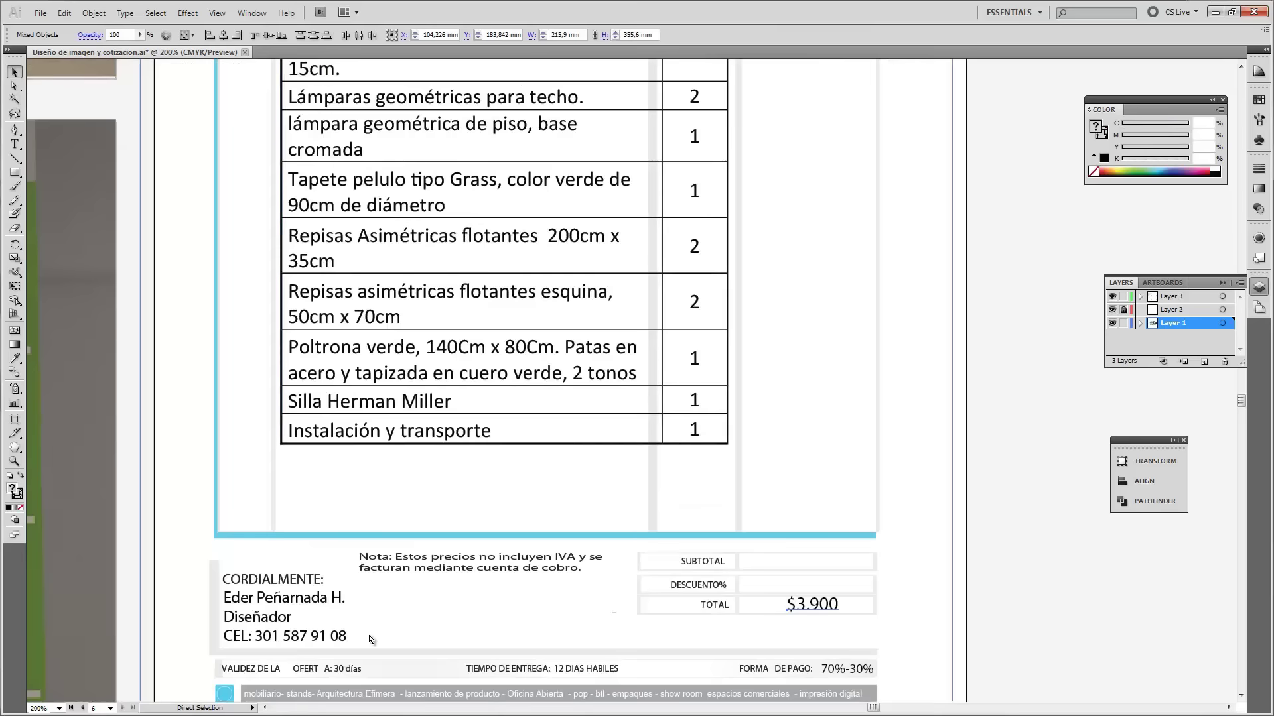
left_click_drag(369, 640, 489, 395)
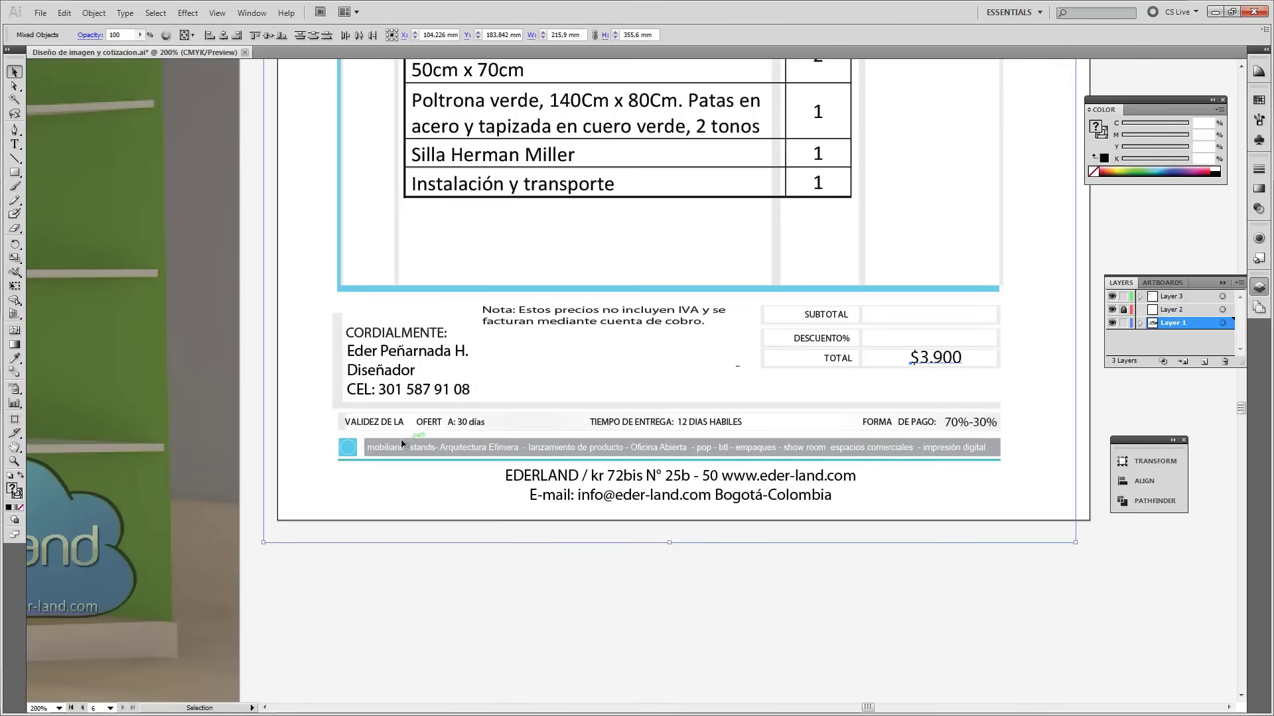
Undo the accidental move of the footer group with Ctrl+Z.
left_click_drag(403, 409, 425, 421)
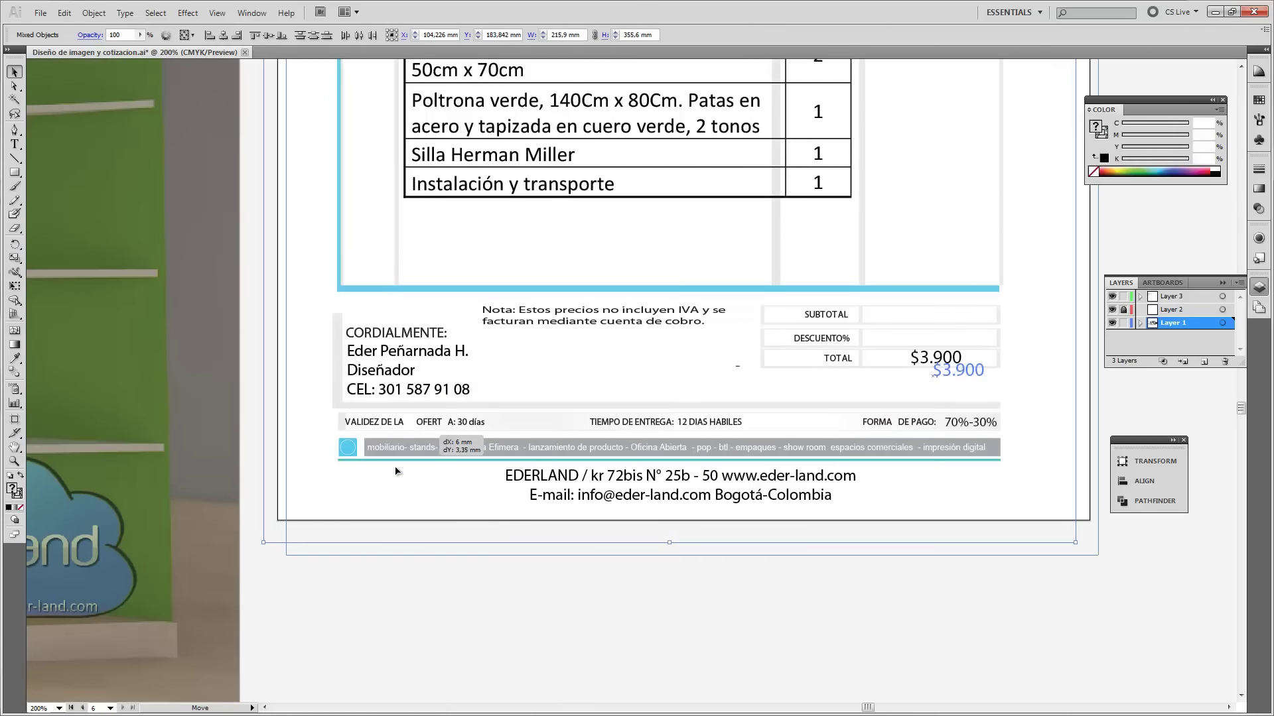
left_click_drag(307, 559, 308, 559)
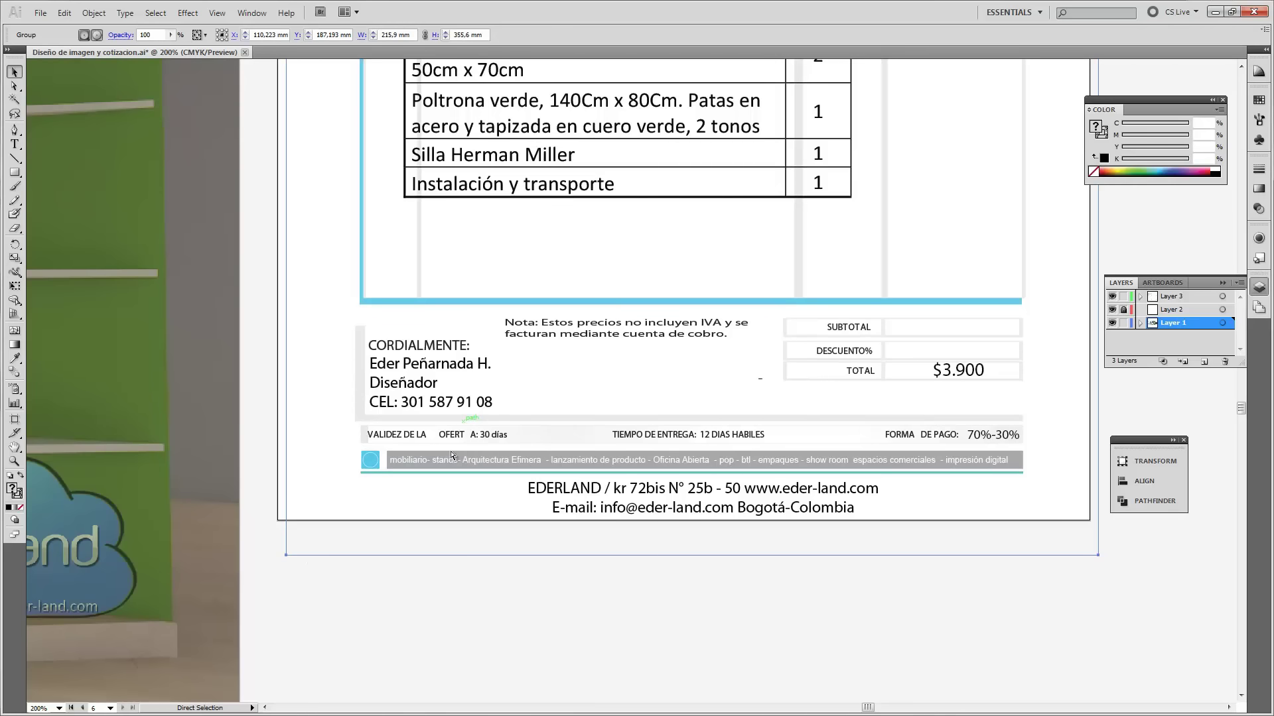
key("ctrl+z")
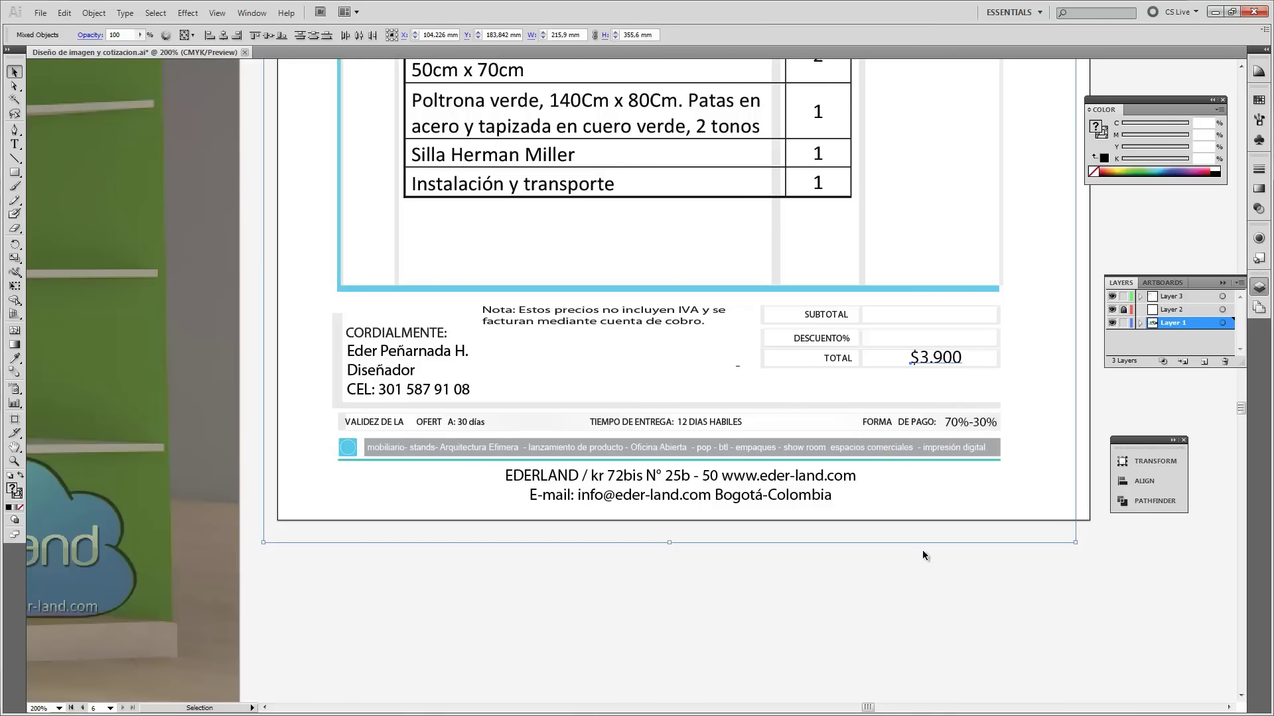
scroll(839, 427, "up", 5)
scroll(839, 428, "up", 3)
Zoom out to all artboards and Save As with Adobe PDF as the file type.
scroll(839, 428, "up", 2)
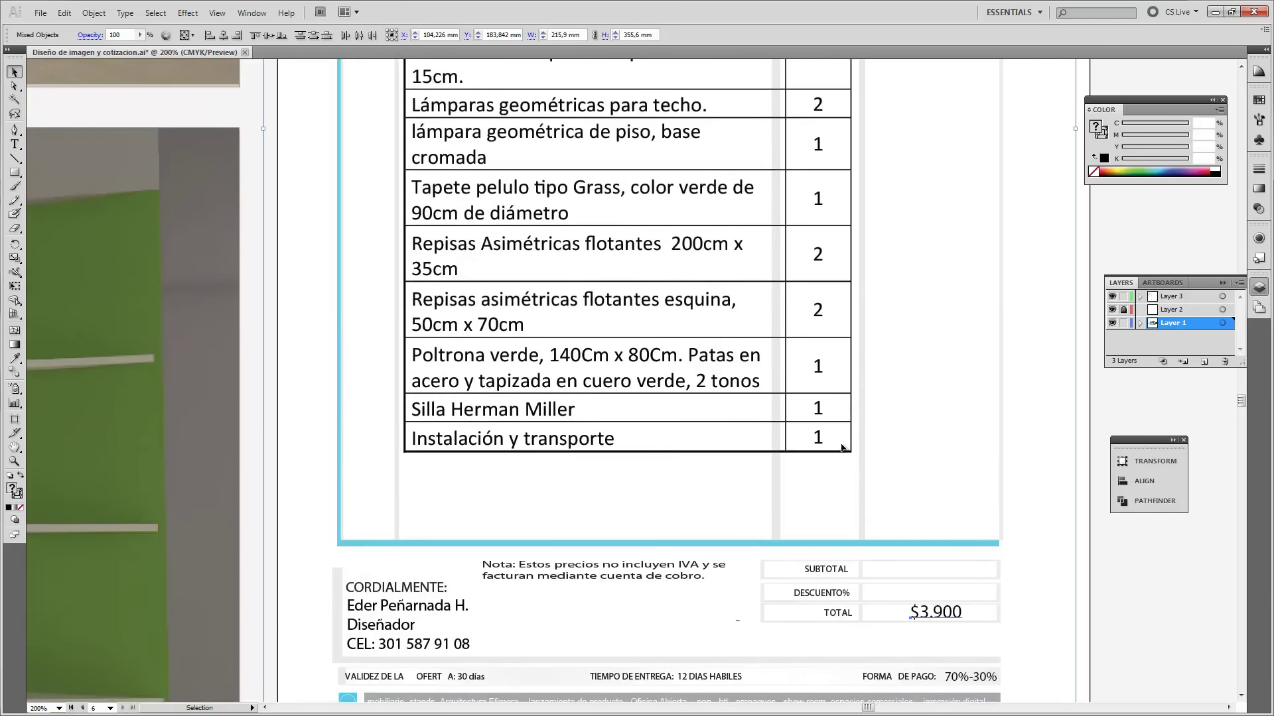
key("ctrl+minus")
key("ctrl+minus")
key("ctrl+minus")
key("ctrl+minus")
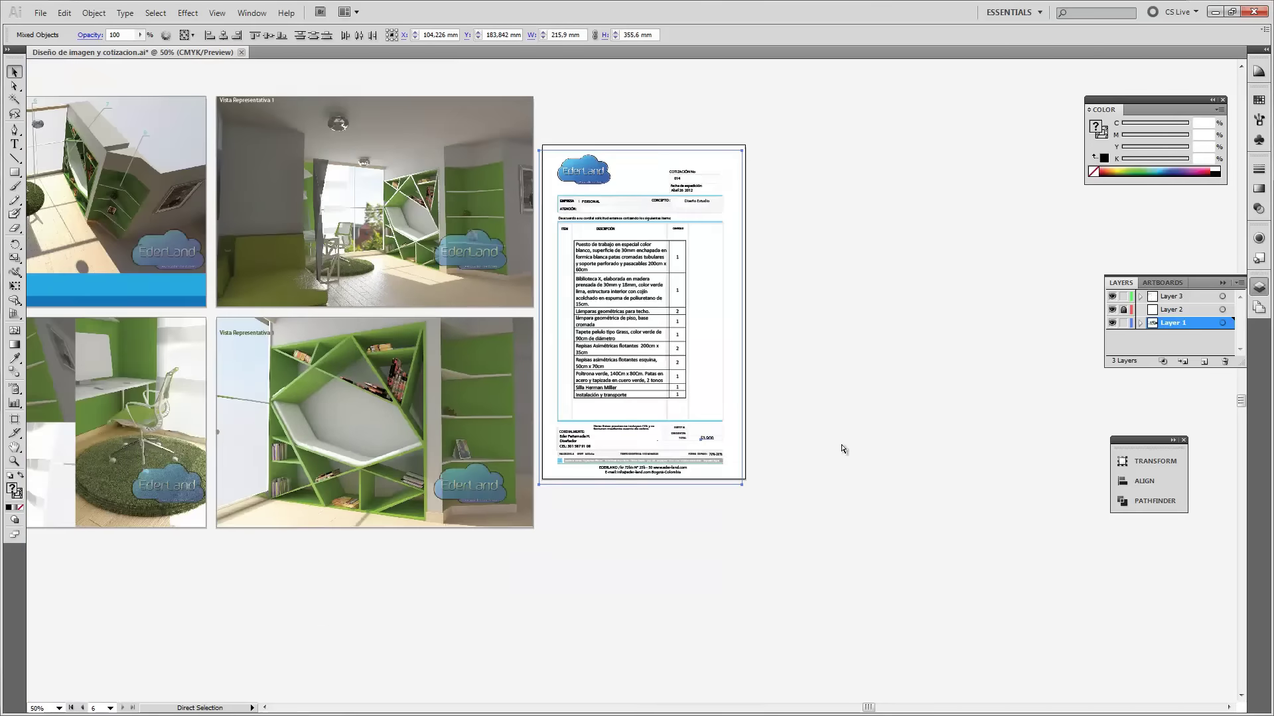
key("ctrl+minus")
scroll(842, 449, "left", 4)
scroll(842, 448, "left", 2)
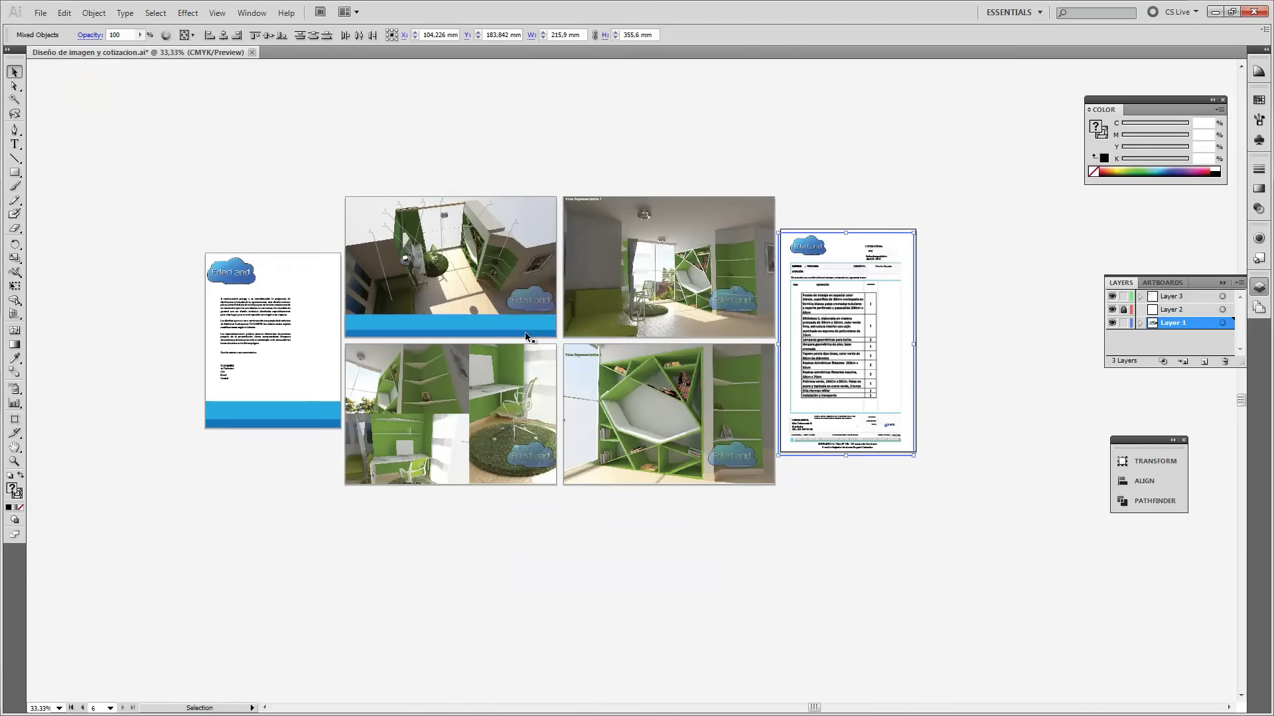
left_click(43, 13)
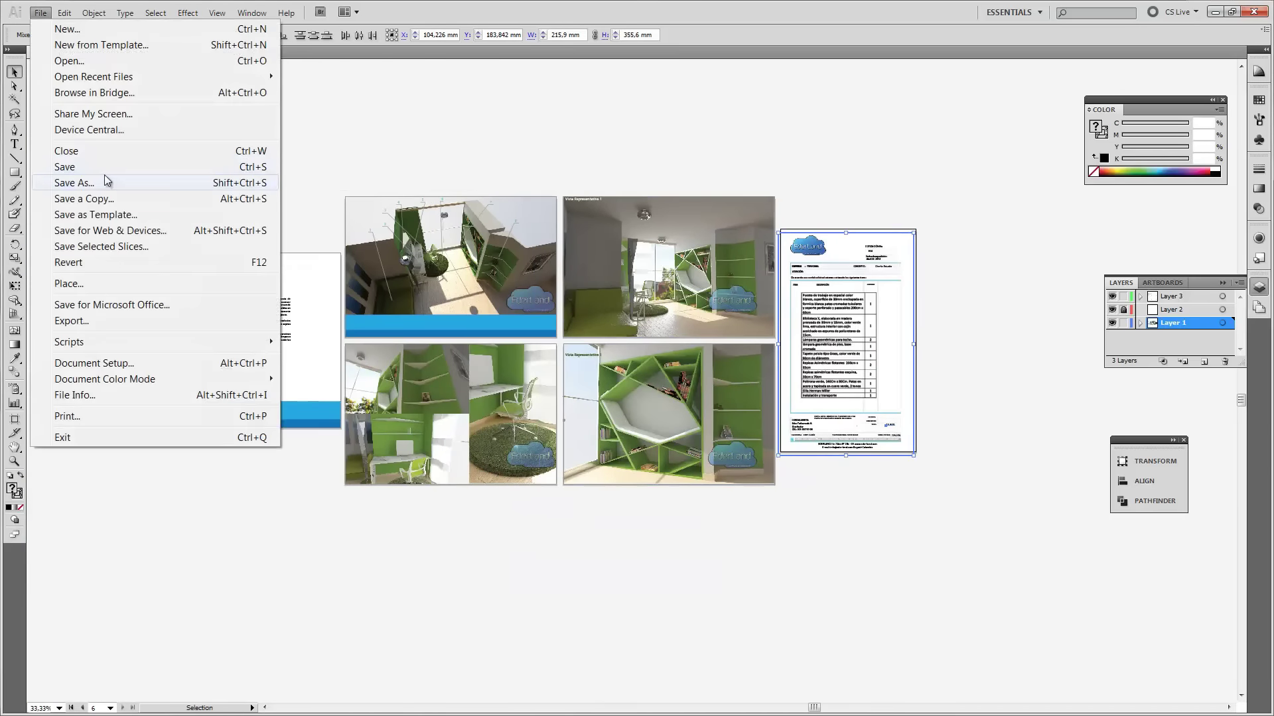
key("Escape")
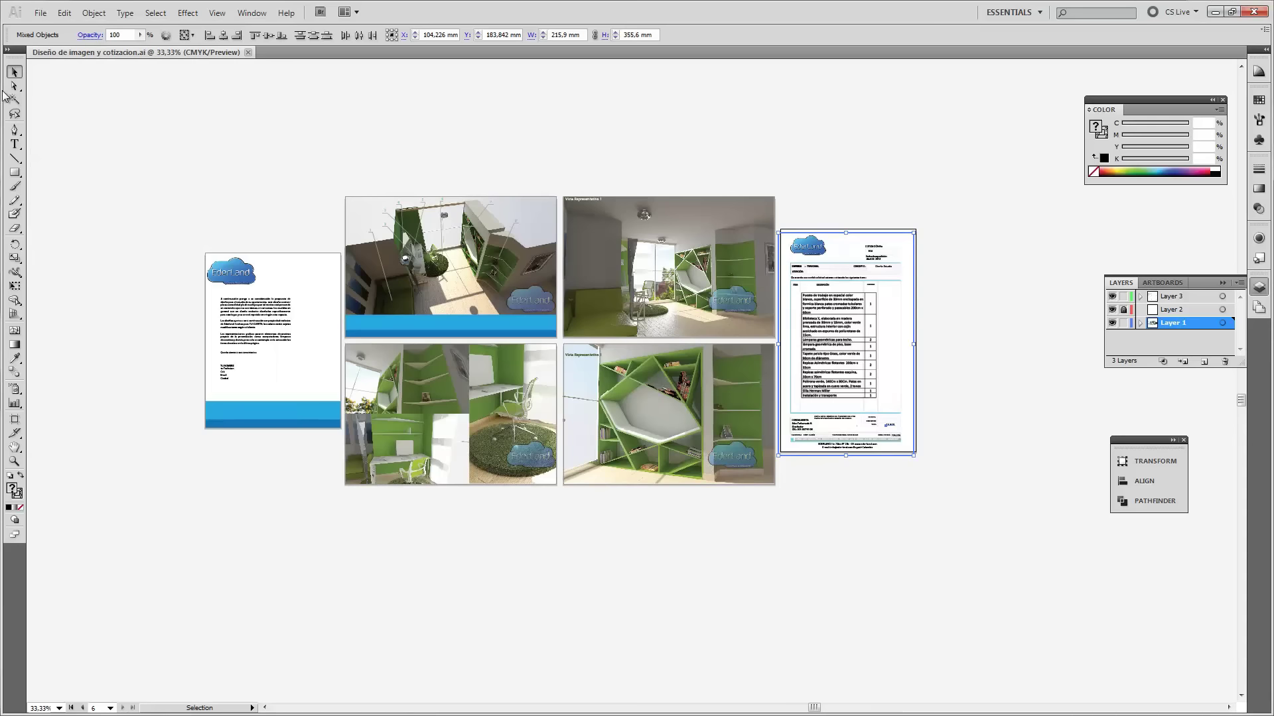
left_click(41, 13)
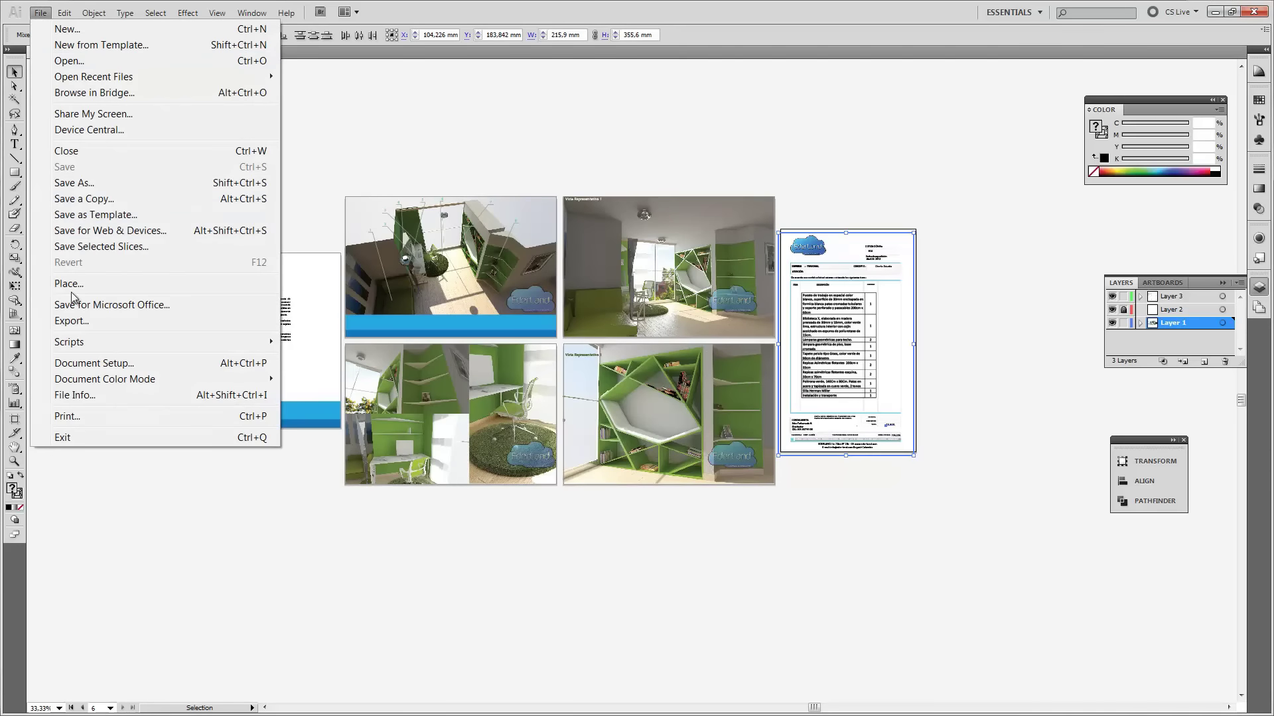
left_click(86, 181)
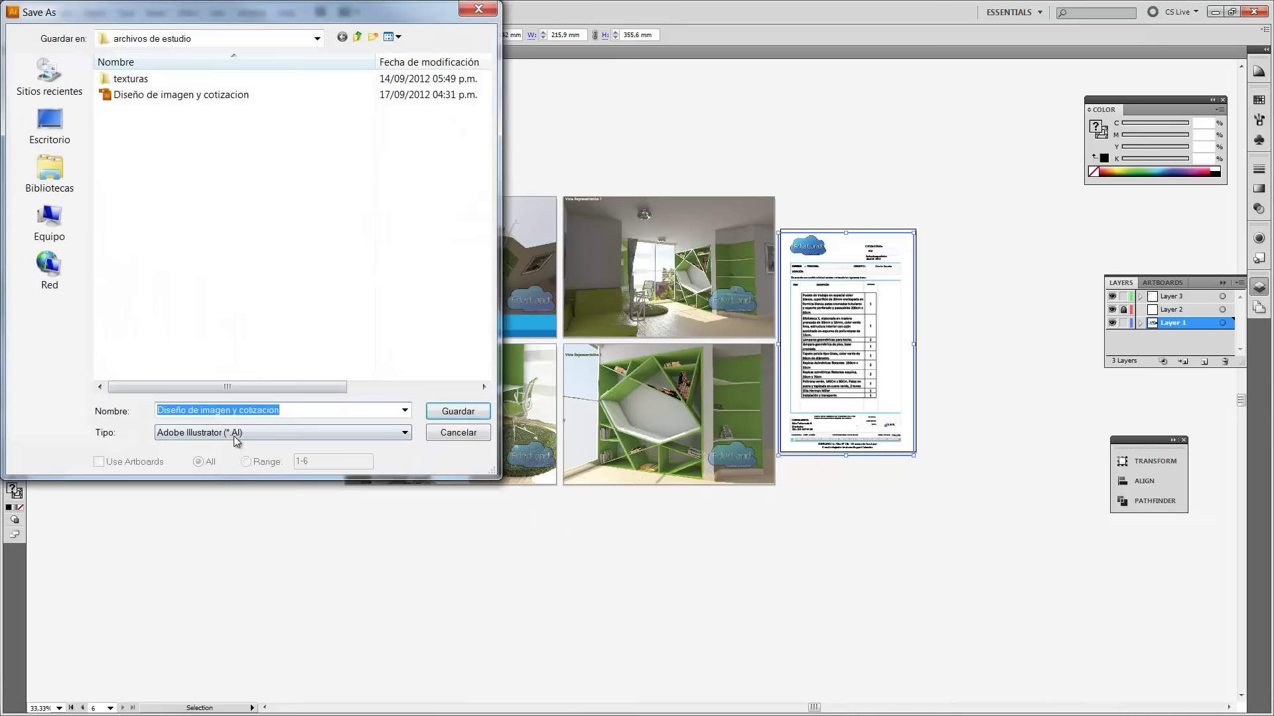
left_click(236, 439)
left_click(192, 456)
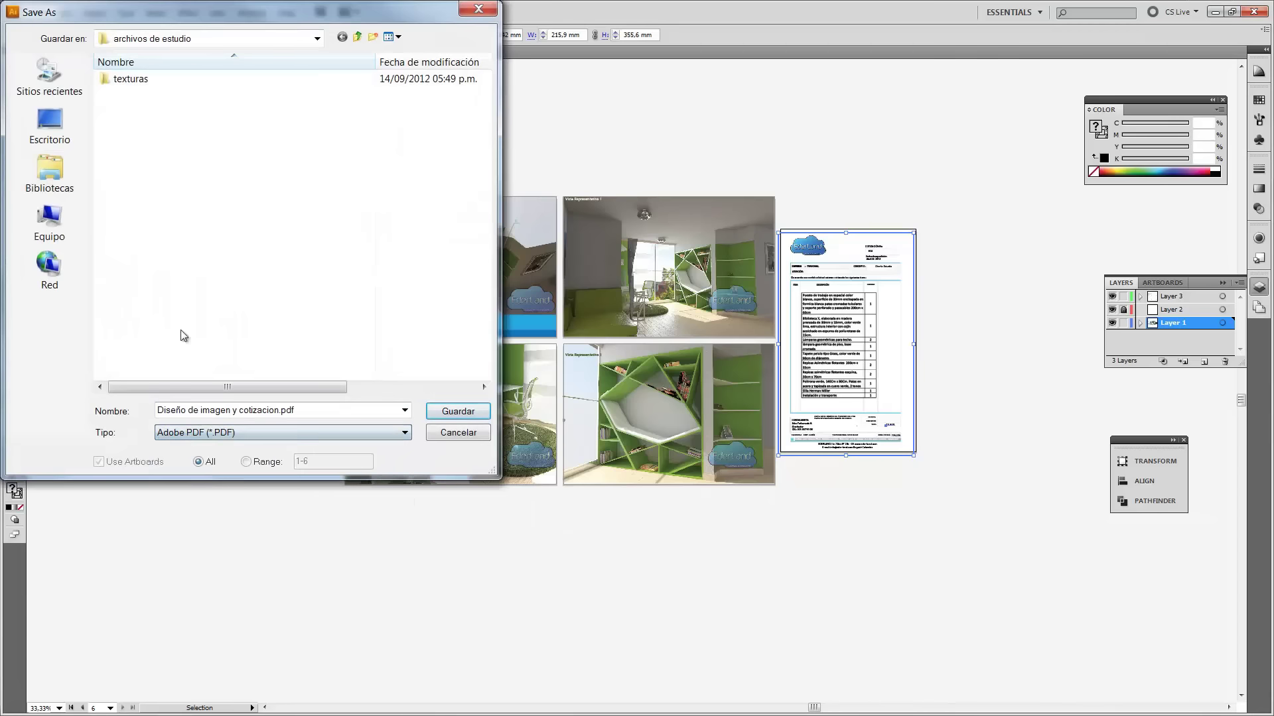
Rename the file to cotizacion plus the client's name, set Range 1-6, and save.
left_click(302, 412)
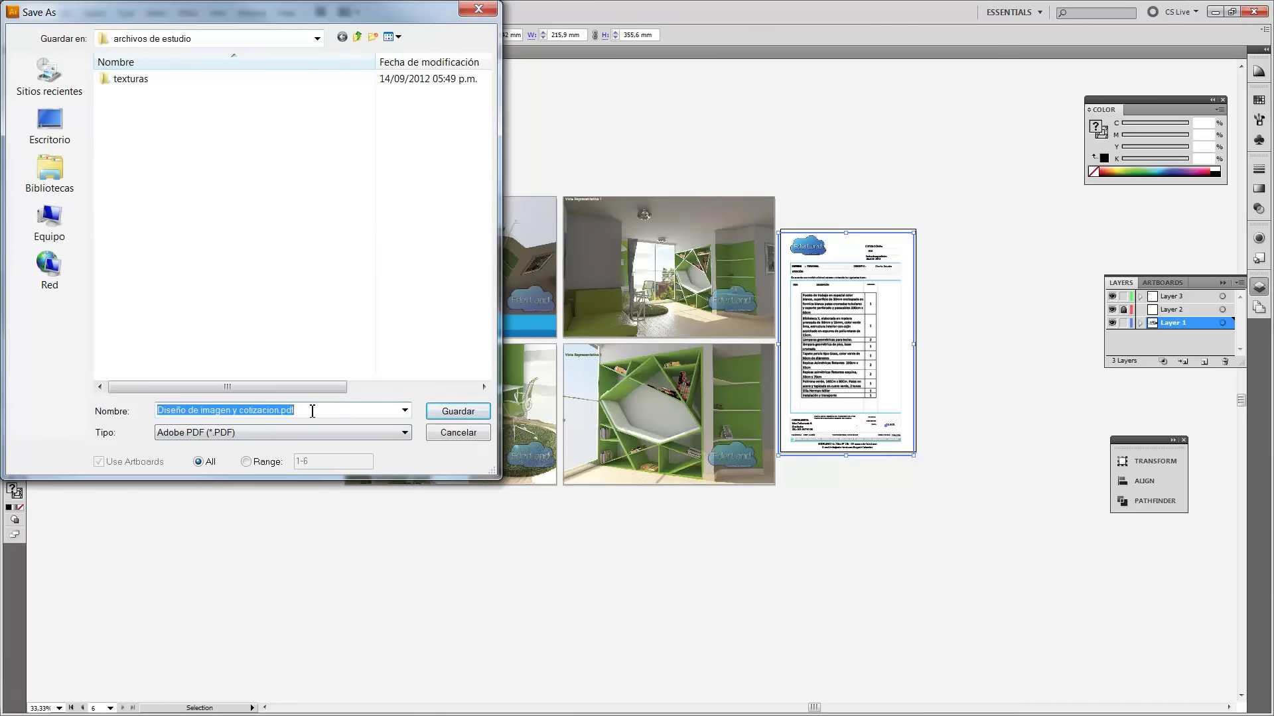
left_click(242, 414)
left_click_drag(243, 414, 81, 406)
key("BackSpace")
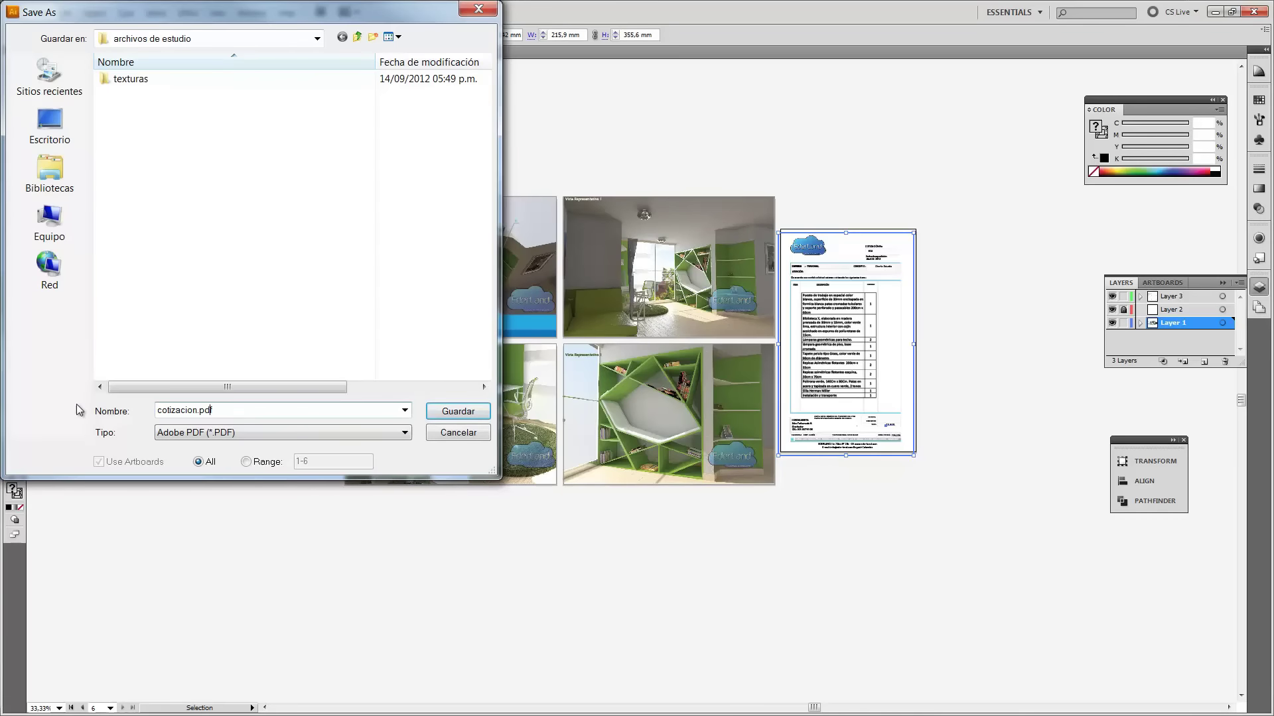
key("Left")
key("Left")
key("Left")
type("_")
type("p")
type("edro per")
type("ez")
left_click(256, 463)
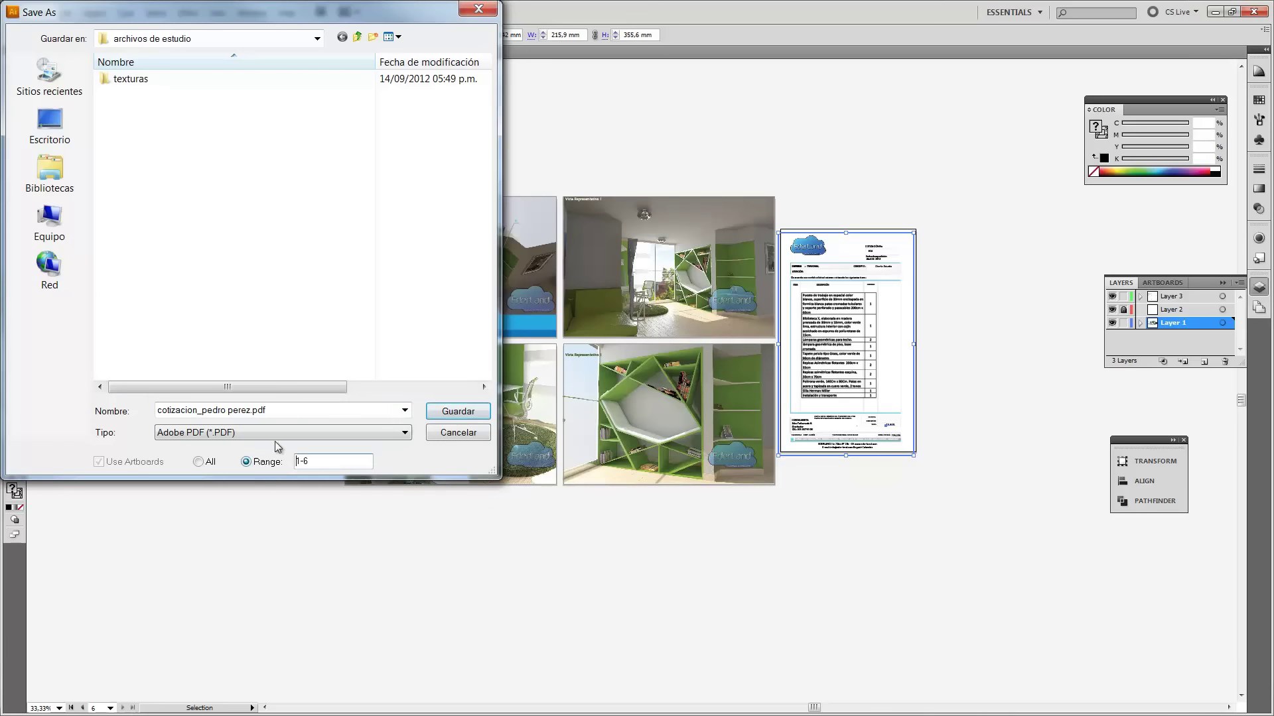
left_click(457, 412)
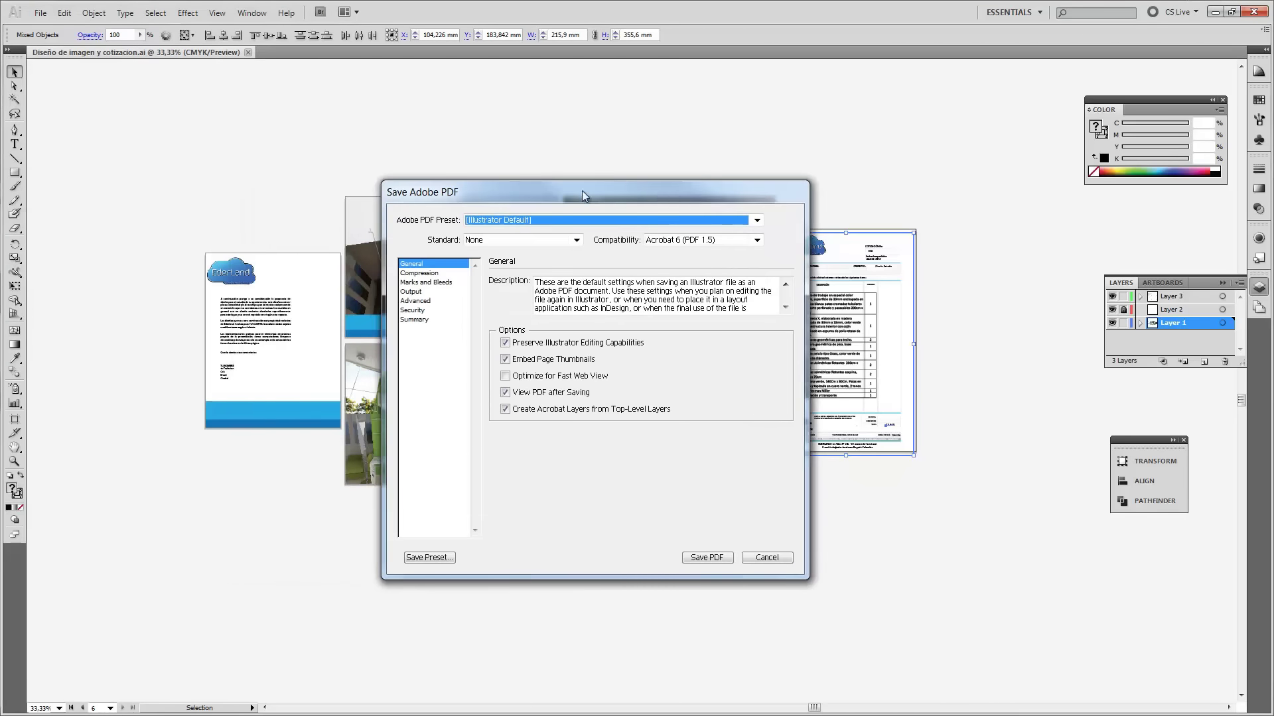
Save the PDF with the [Press Quality] preset, without Preserve Illustrator Editing Capabilities.
left_click(518, 220)
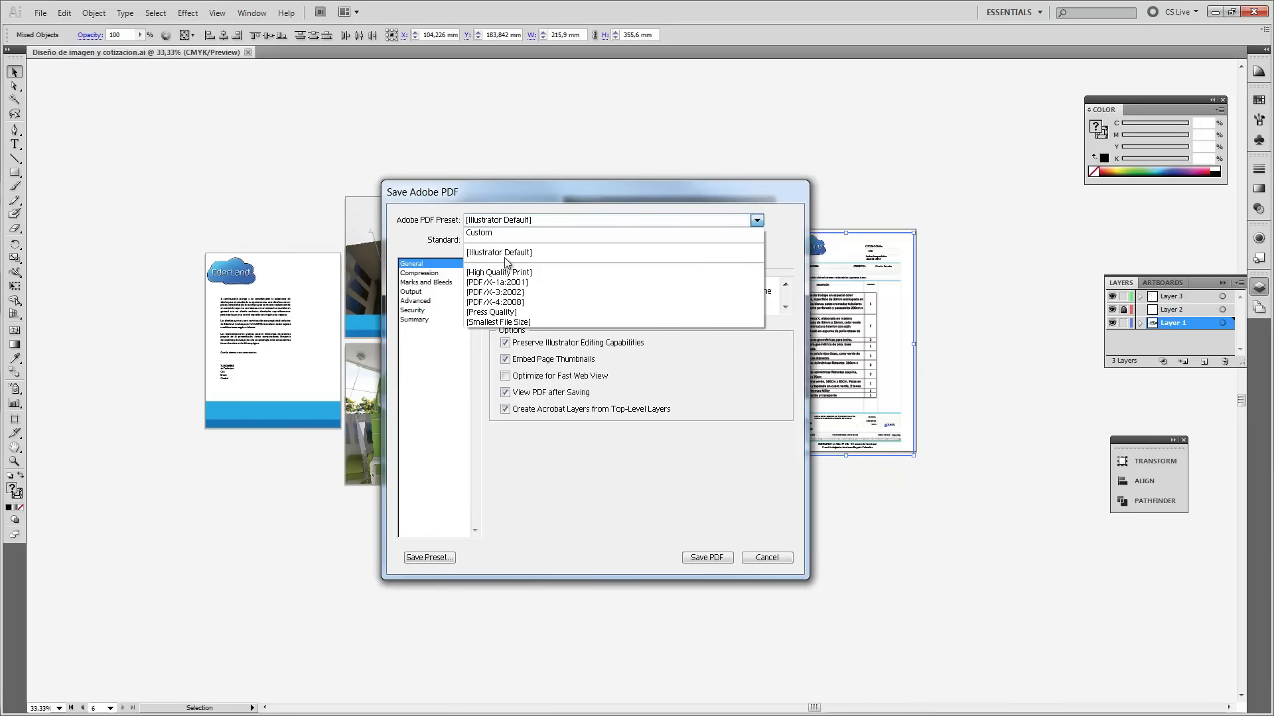
left_click(516, 312)
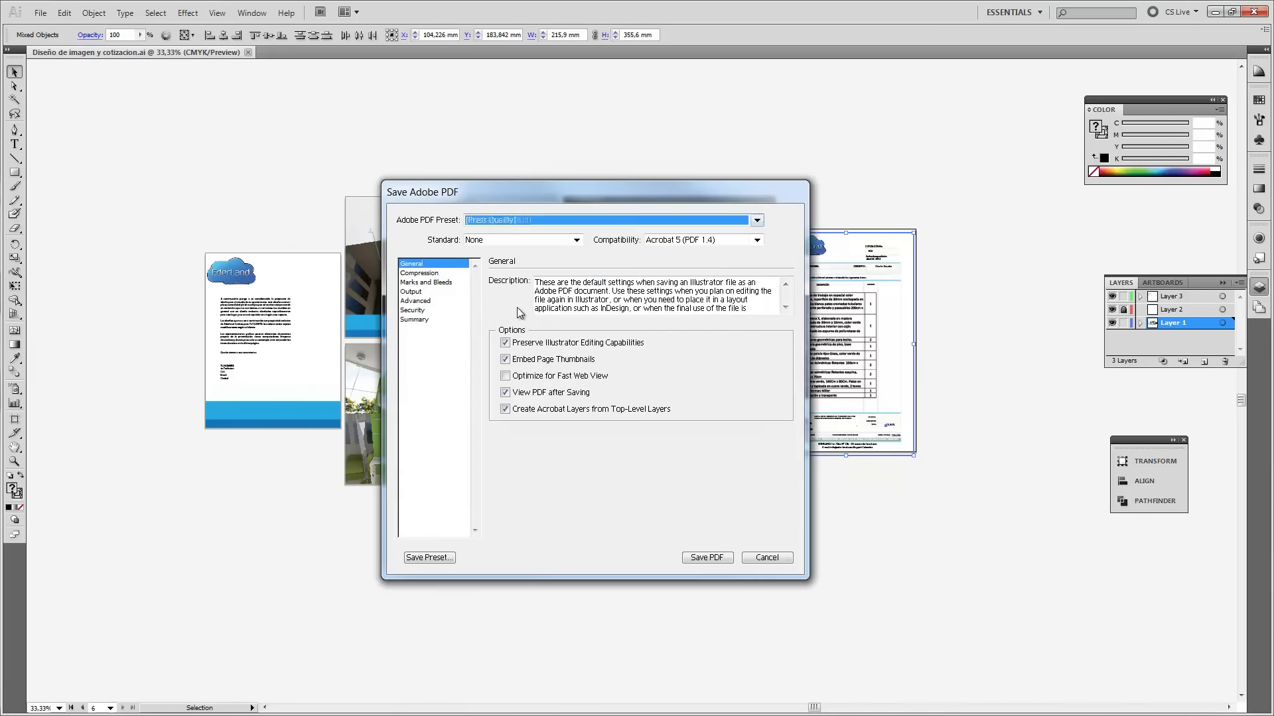
left_click(505, 343)
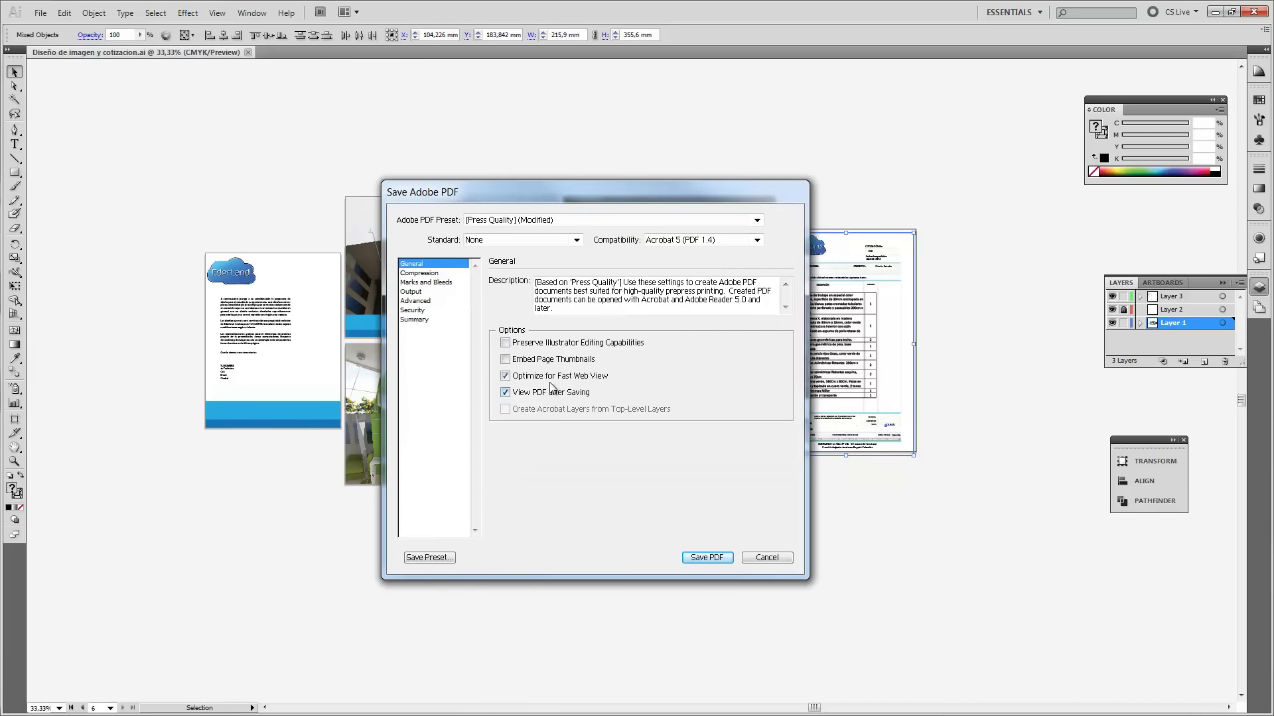
left_click(709, 558)
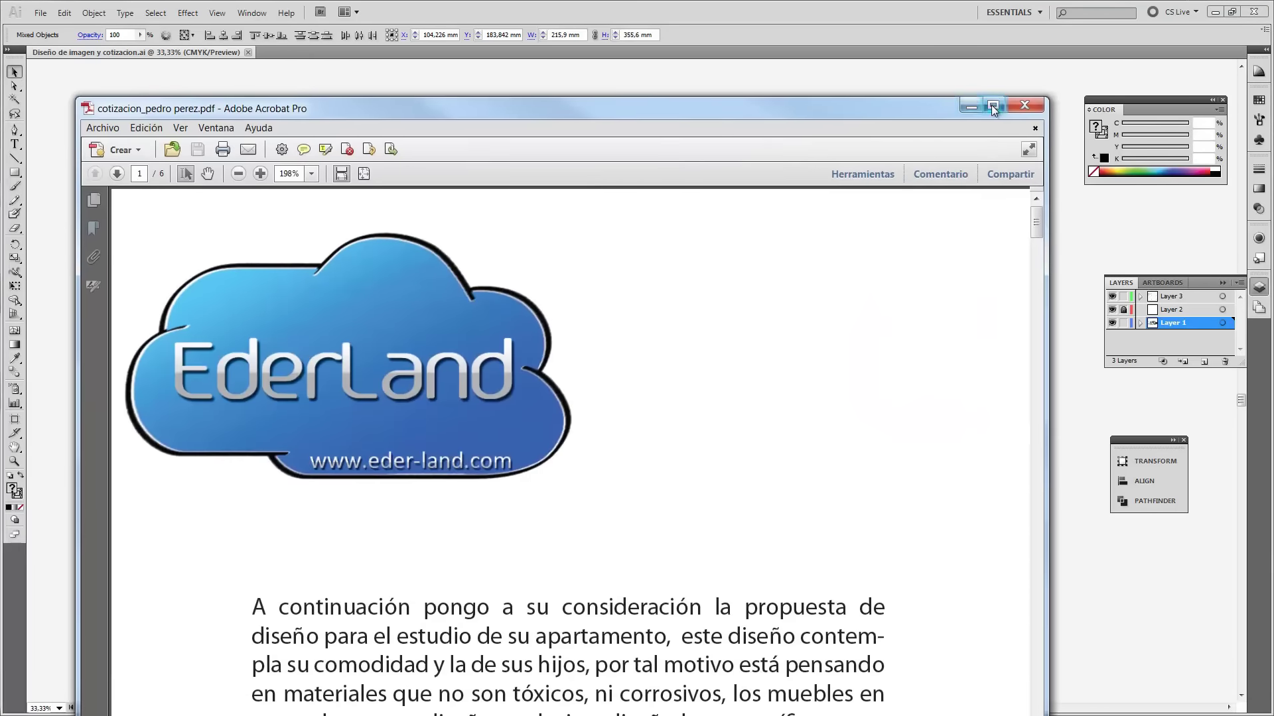
Maximize Acrobat at Fit Page and scroll through pages 1–6 to the $3.900 quotation.
left_click(993, 107)
left_click(291, 71)
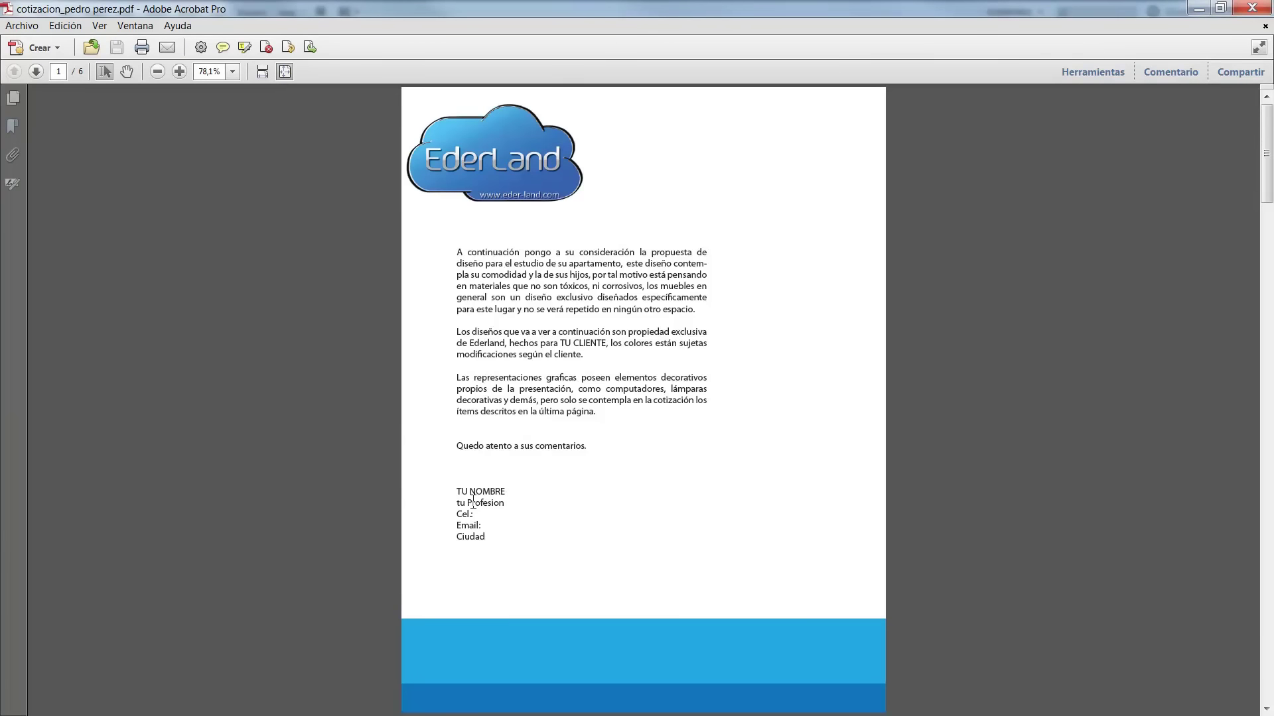
scroll(472, 502, "down", 1)
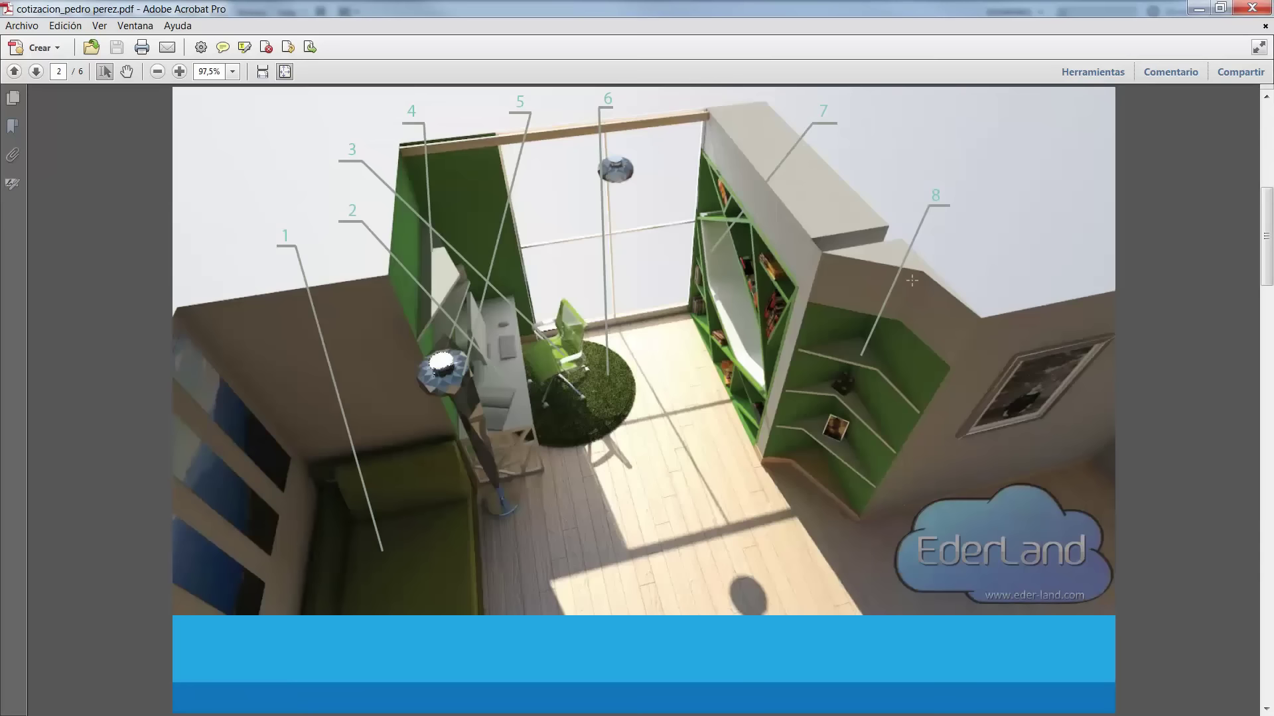
scroll(911, 281, "down", 1)
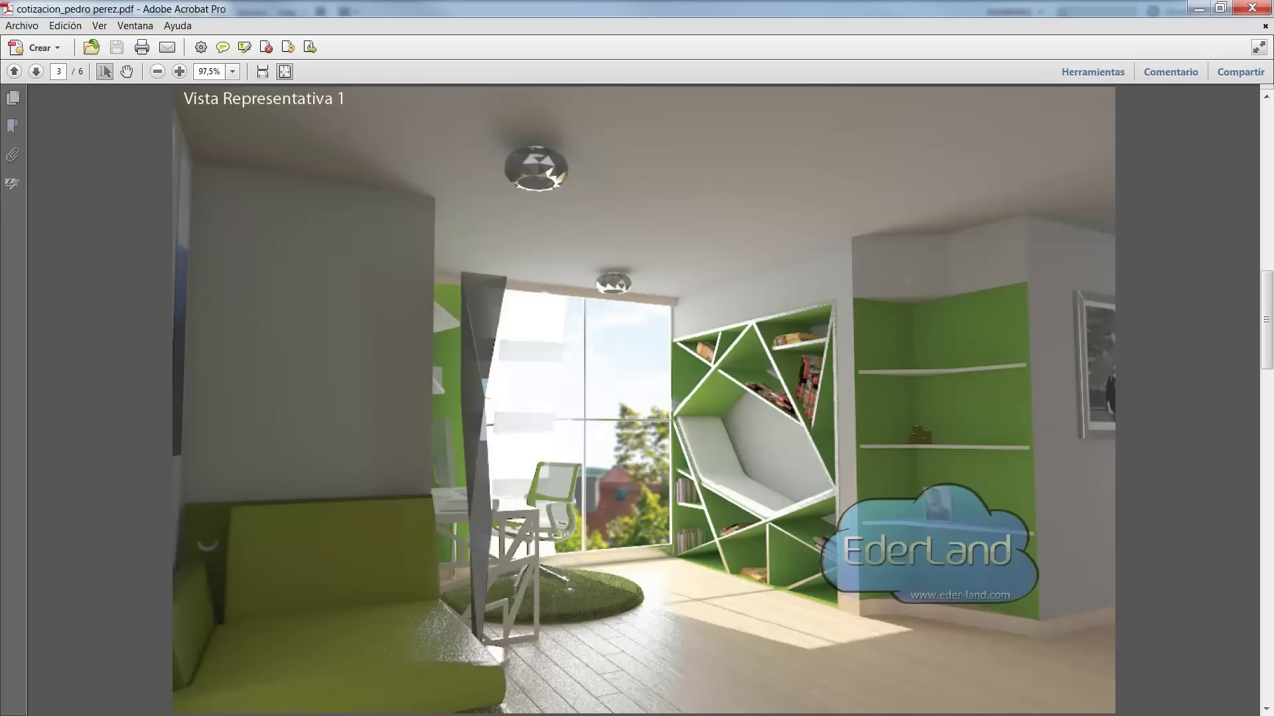
scroll(907, 281, "down", 1)
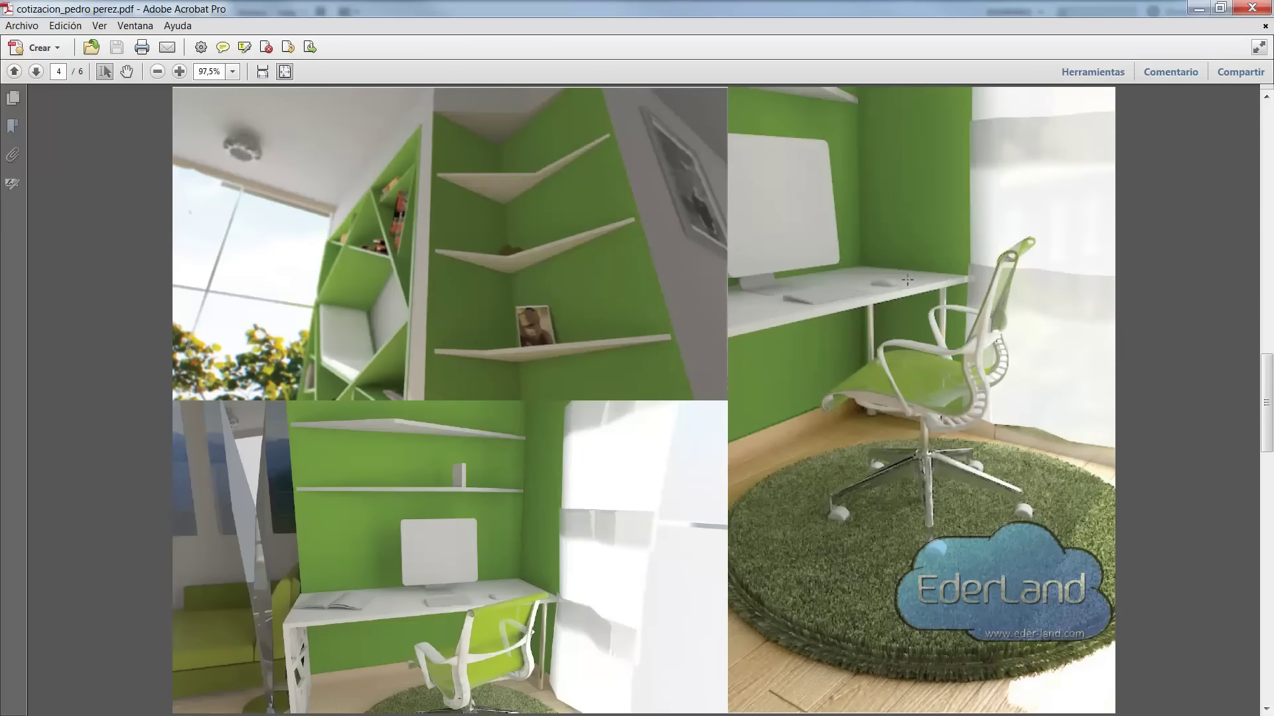
scroll(907, 280, "down", 2)
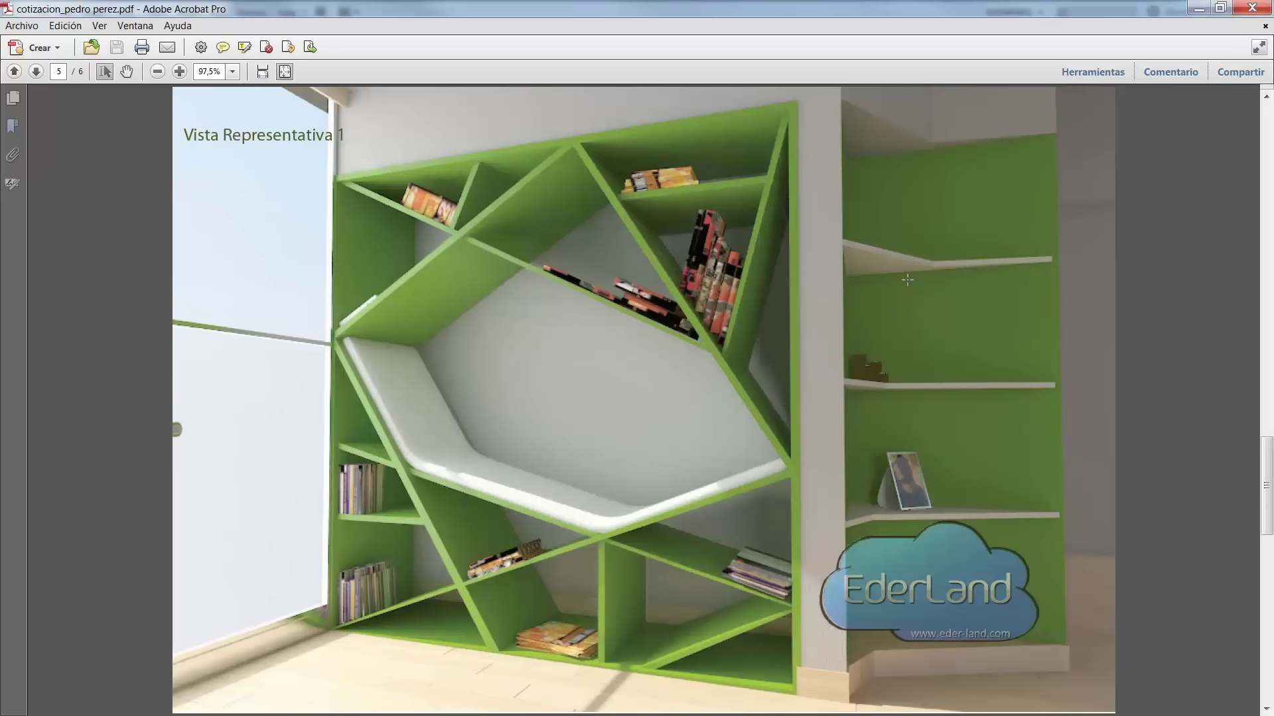
scroll(907, 280, "down", 2)
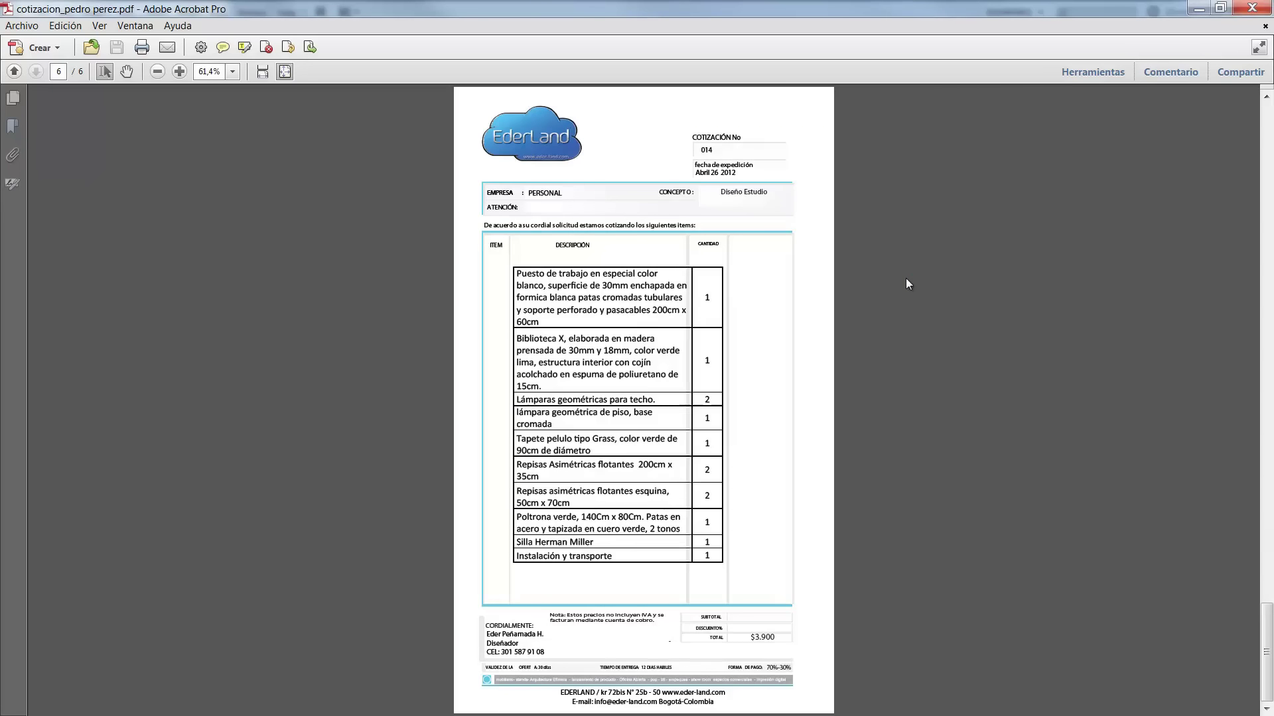